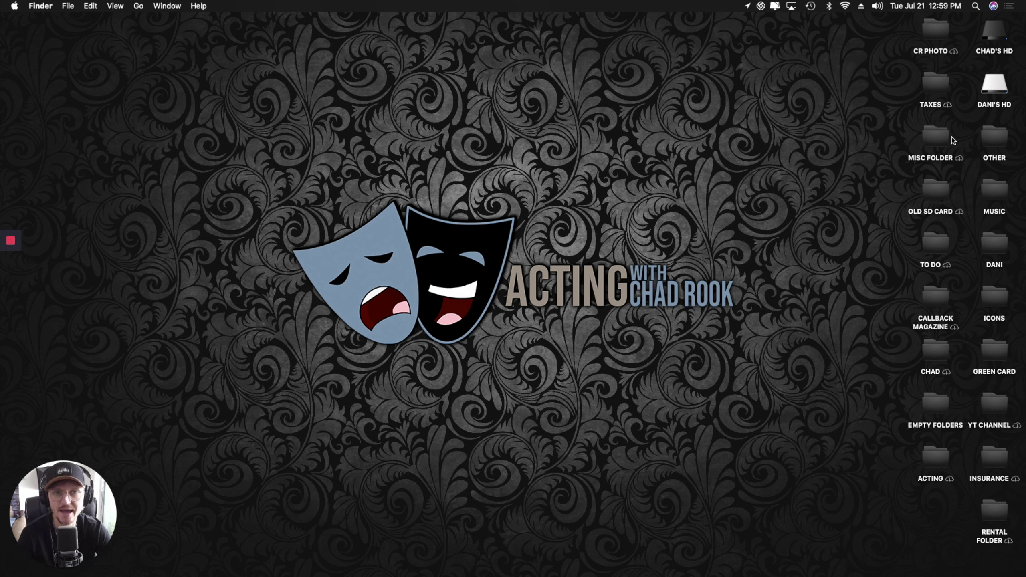
Step: Open the CR PHOTO folder and Quick Look the bearded man's headshot NATHAN+HS+1.jpg
click(937, 35)
double_click(936, 35)
click(802, 248)
key(space)
key(space)
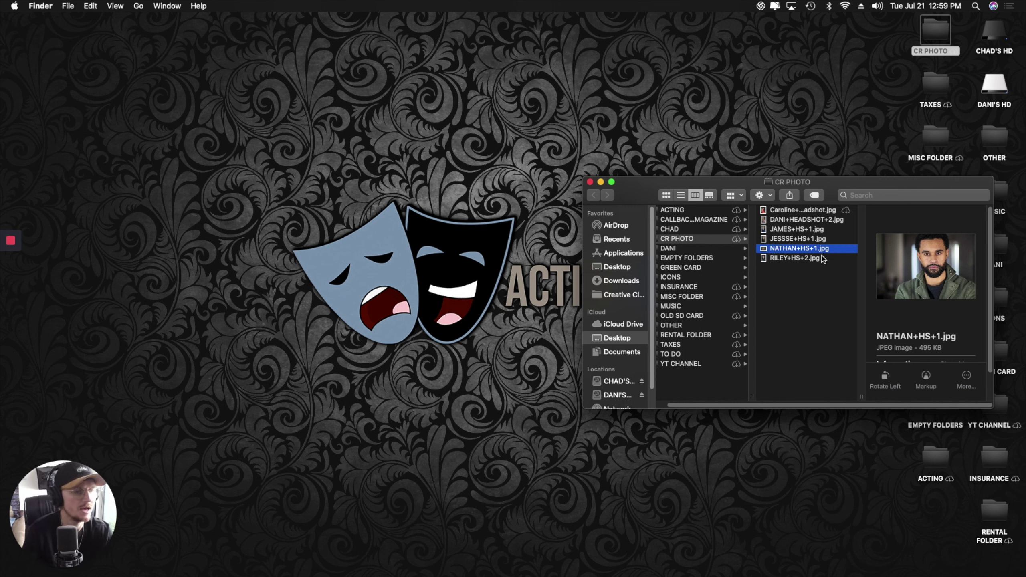
drag(793, 249, 492, 477)
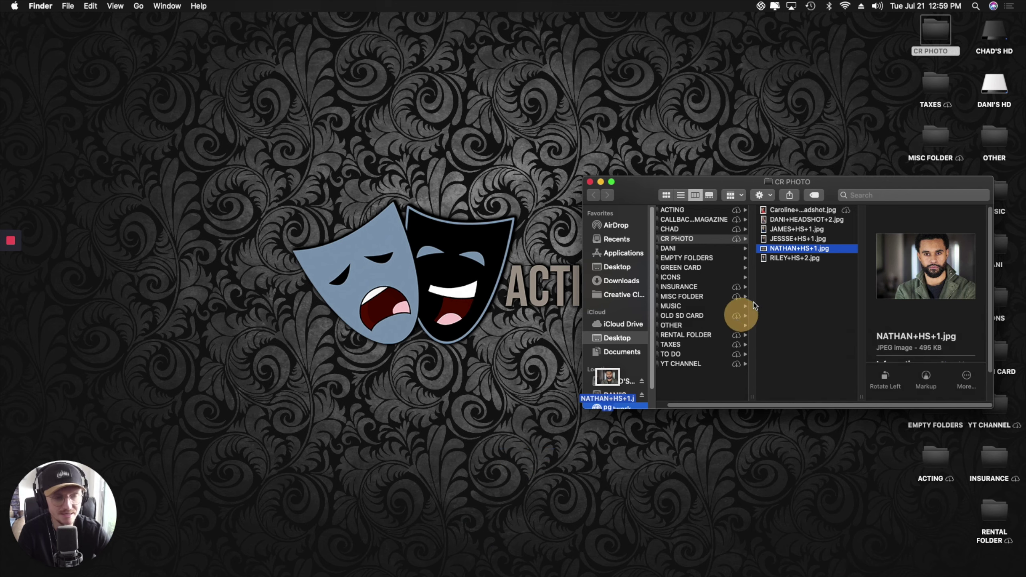
Step: Cancel the accidental rename so the headshot file keeps its original name
click(799, 249)
key(BackSpace)
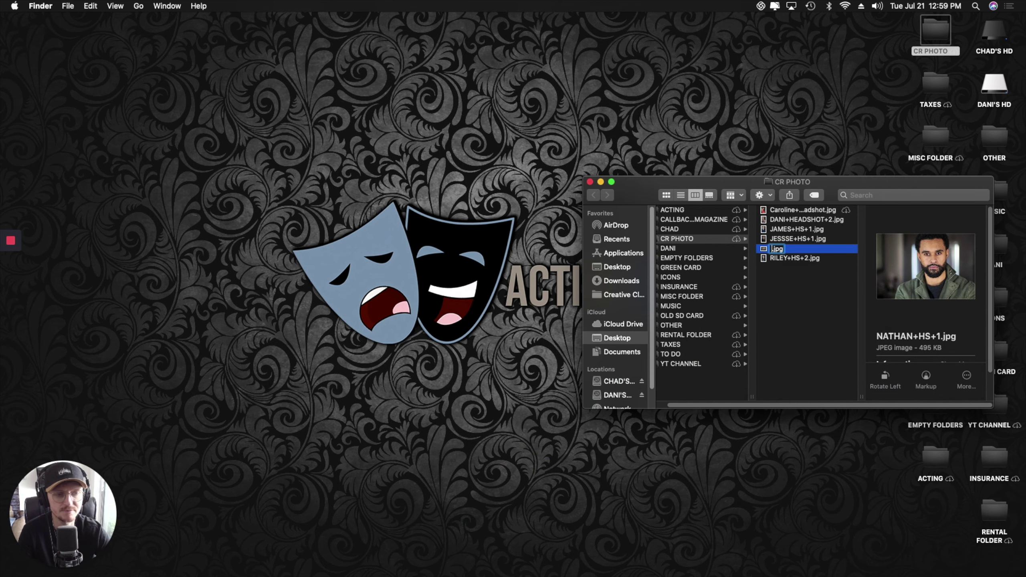
key(Escape)
Step: Reselect NATHAN+HS+1.jpg and show it in a large Quick Look preview
click(804, 285)
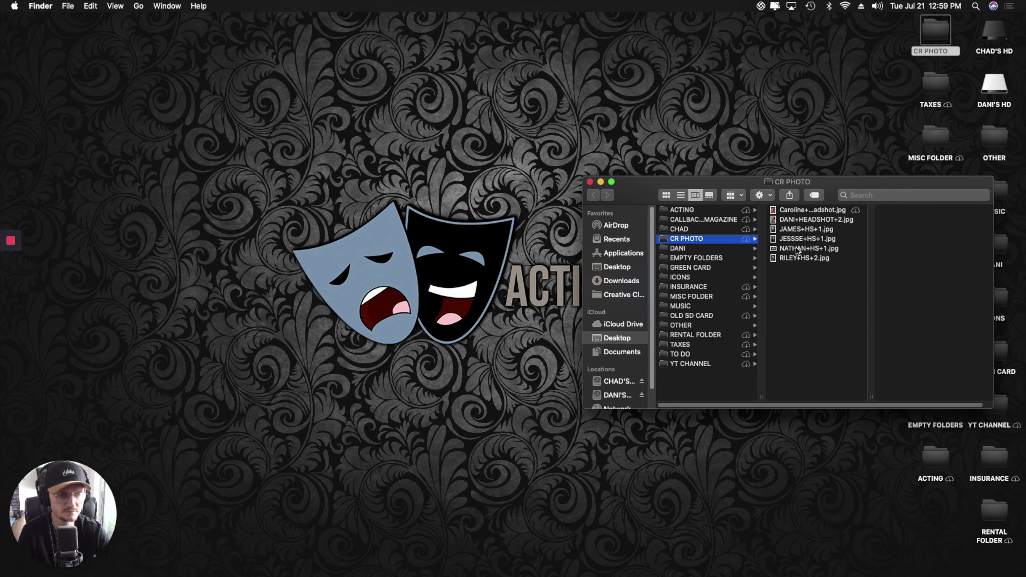
click(796, 247)
key(space)
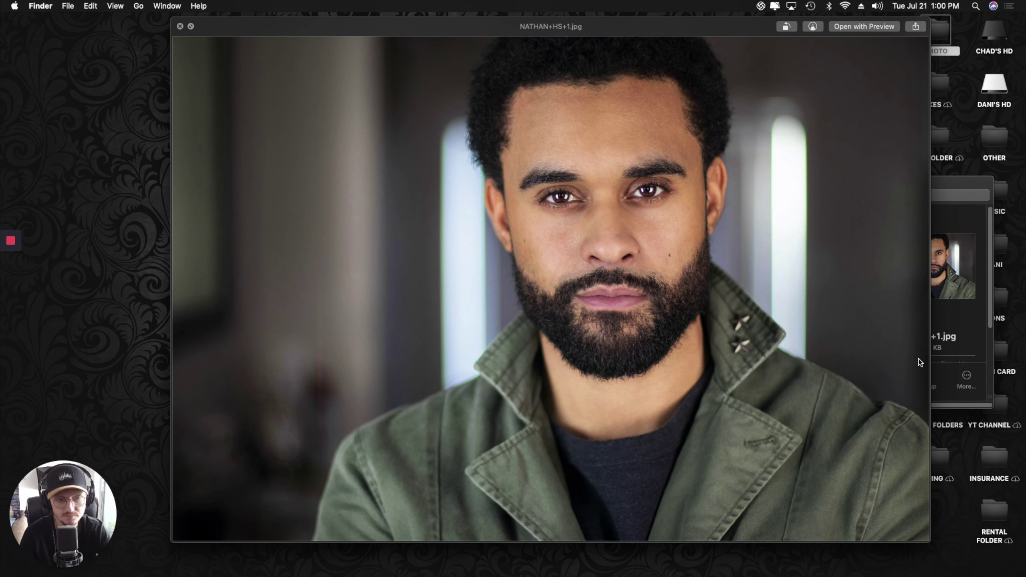
Step: Close the Quick Look preview and move the CR PHOTO window to the top-left
key(space)
mouse_move(792, 249)
mouse_down()
mouse_move(723, 266)
mouse_move(548, 572)
mouse_move(532, 574)
mouse_move(565, 420)
mouse_move(789, 255)
mouse_move(574, 573)
mouse_move(566, 560)
mouse_move(640, 560)
mouse_move(885, 200)
mouse_move(808, 255)
mouse_move(794, 247)
mouse_up()
drag(664, 192, 561, 4)
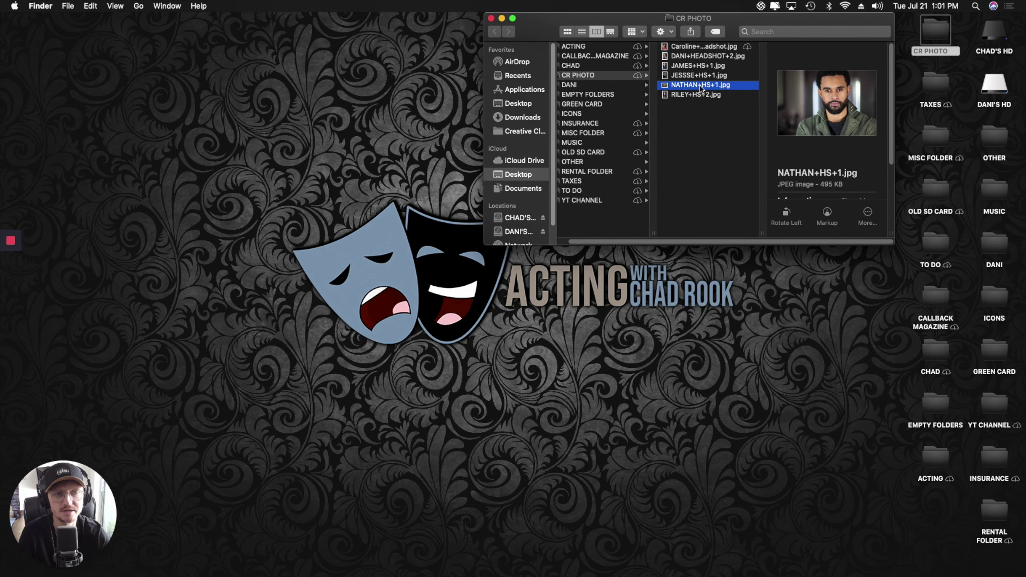
Step: Drop NATHAN+HS+1.jpg onto the Photoshop Dock icon to open it
drag(674, 86, 517, 564)
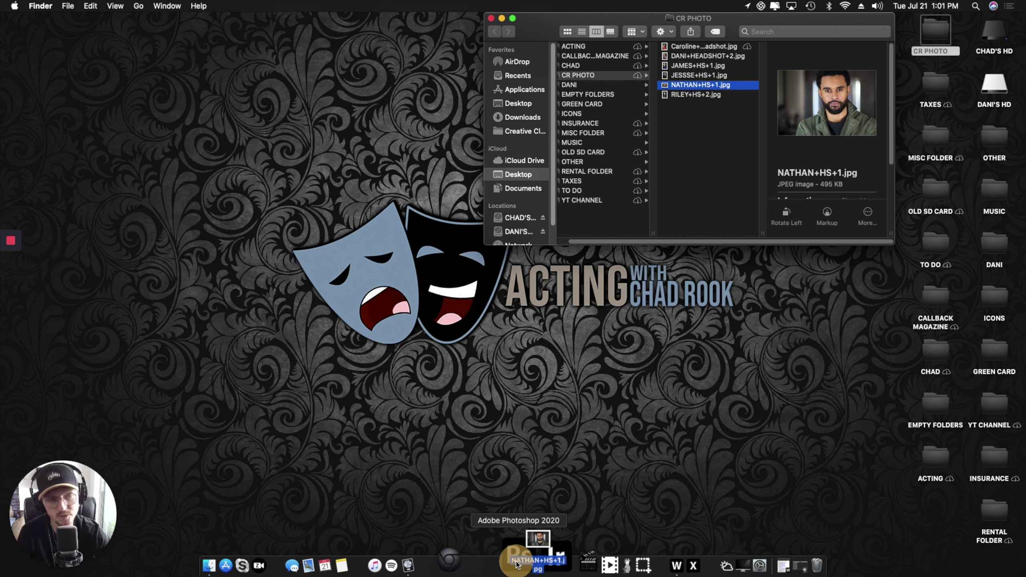
drag(516, 564, 516, 564)
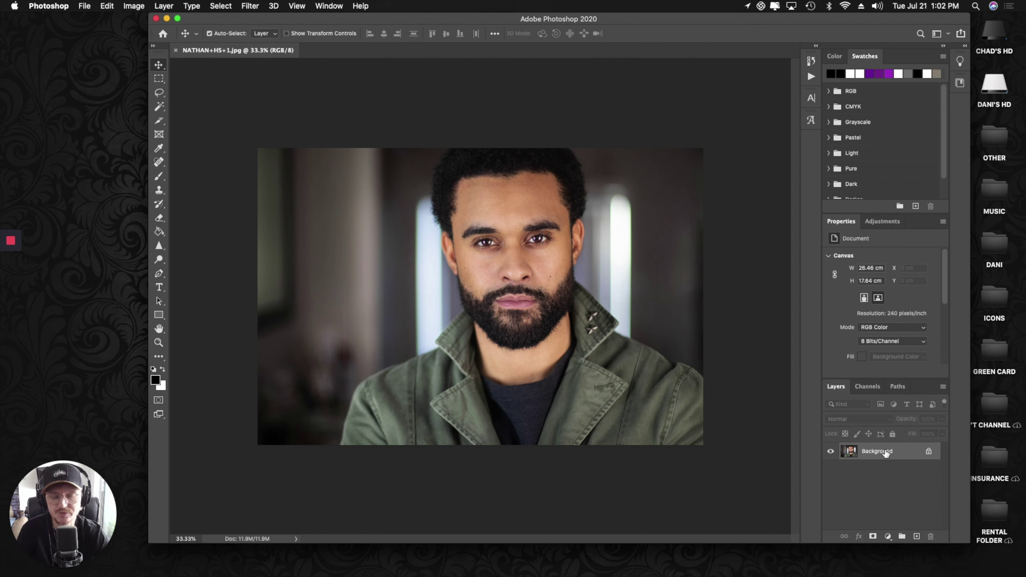
Step: Duplicate the Background layer into a Background copy, then toggle the copy's visibility off and on
right_click(896, 458)
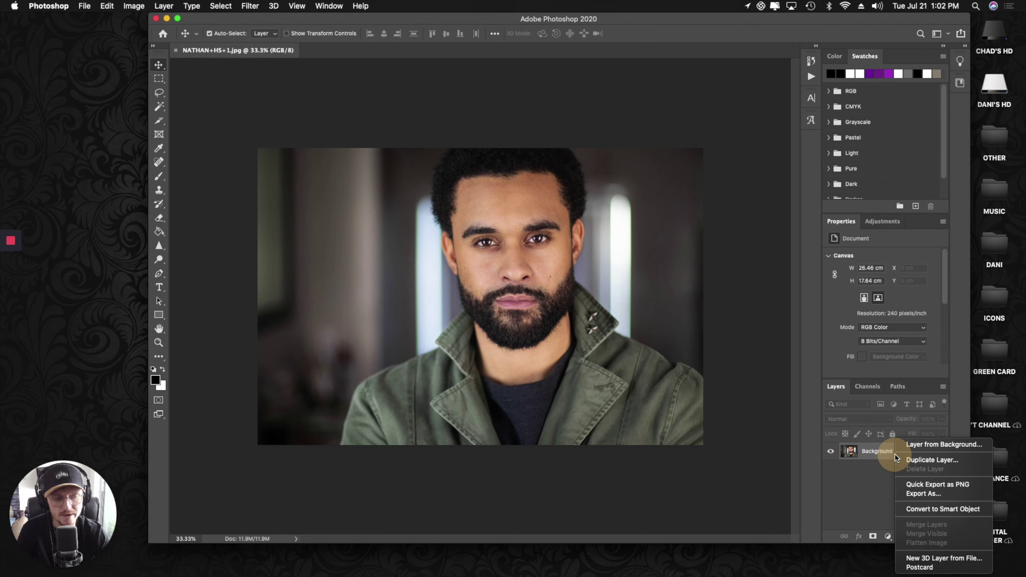
click(928, 460)
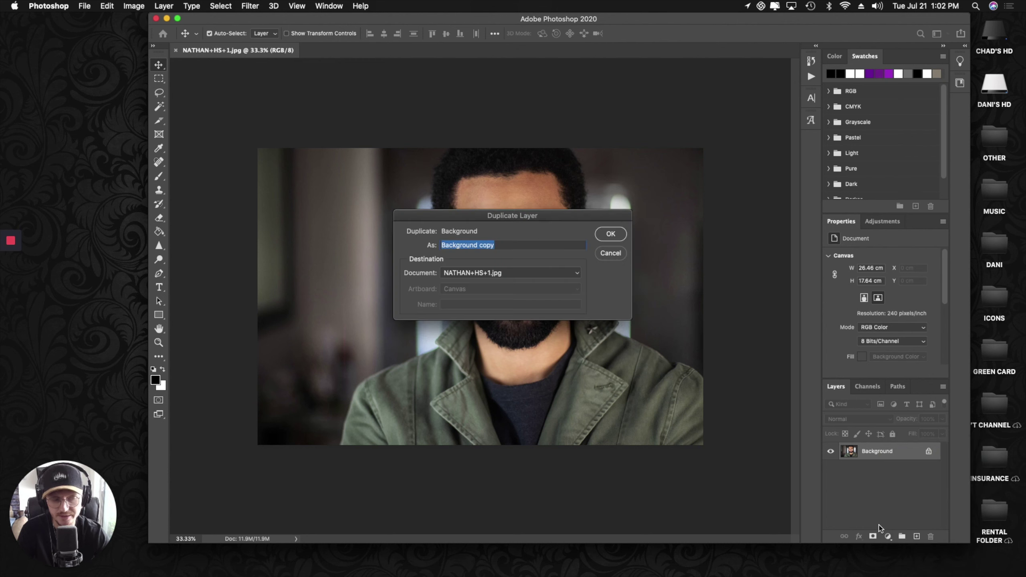
click(610, 234)
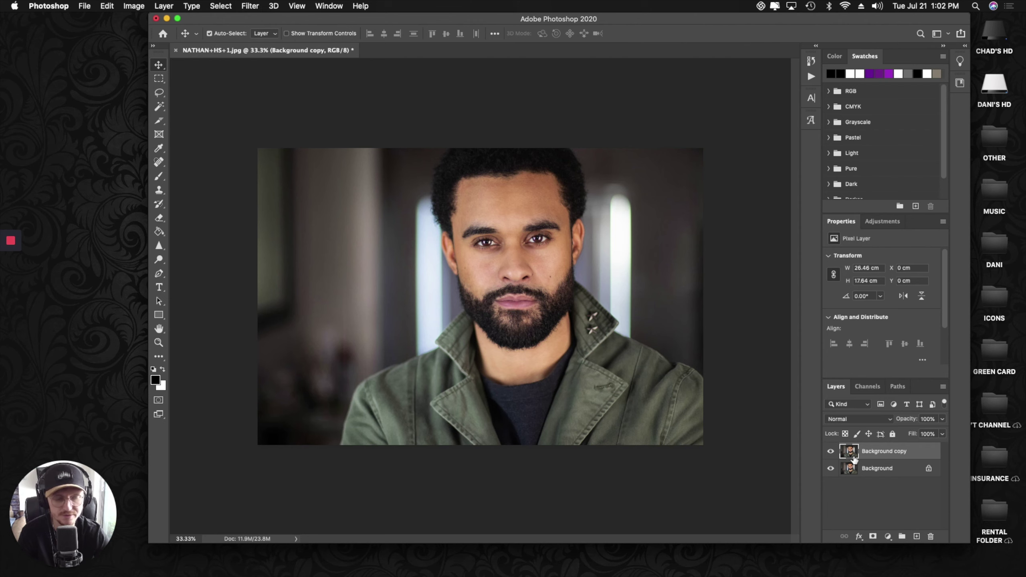
click(831, 451)
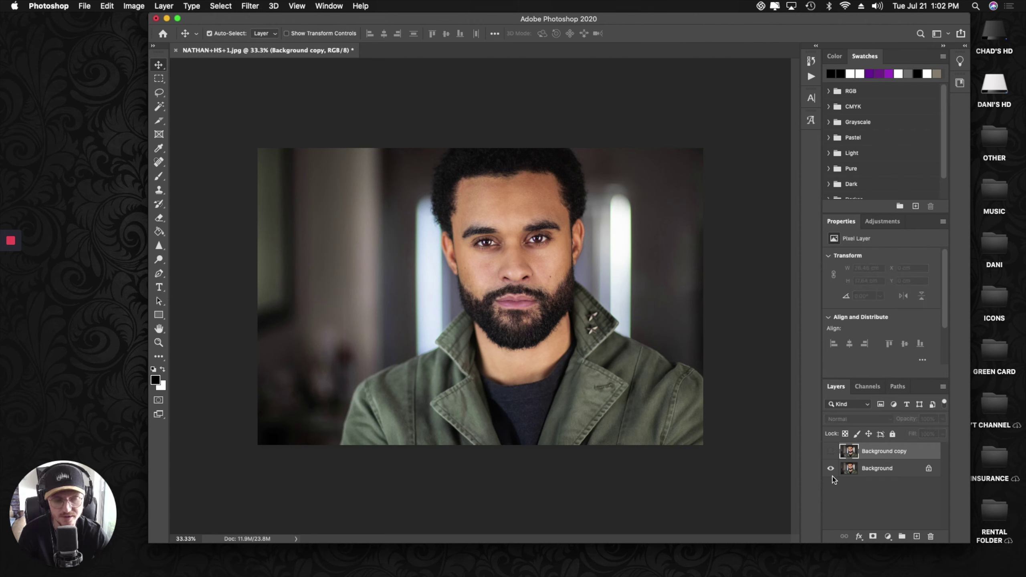
click(830, 451)
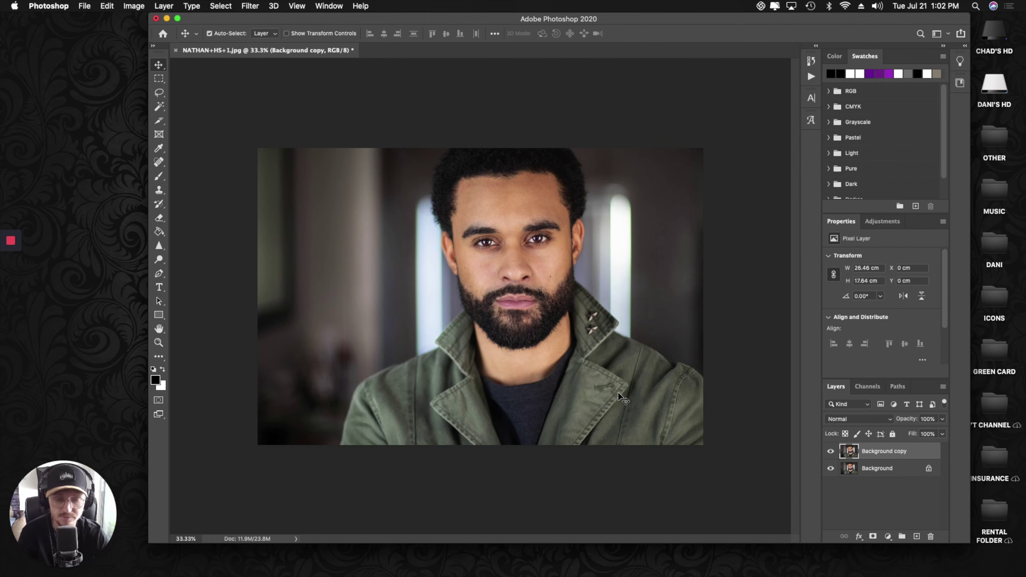
scroll(528, 395, down, 2)
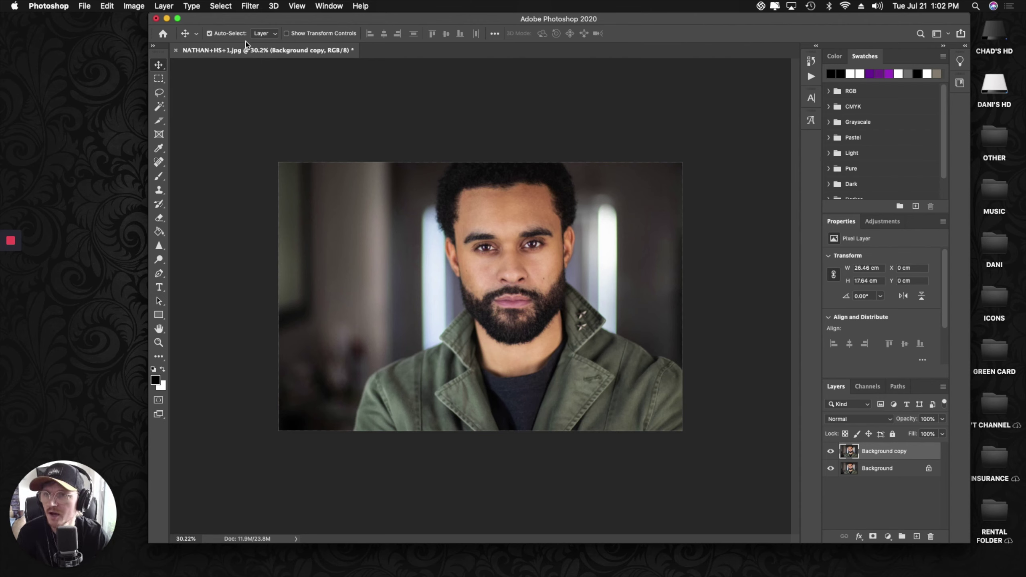
Step: Start a new document with Cmd+N and switch its width units to Inches
click(137, 6)
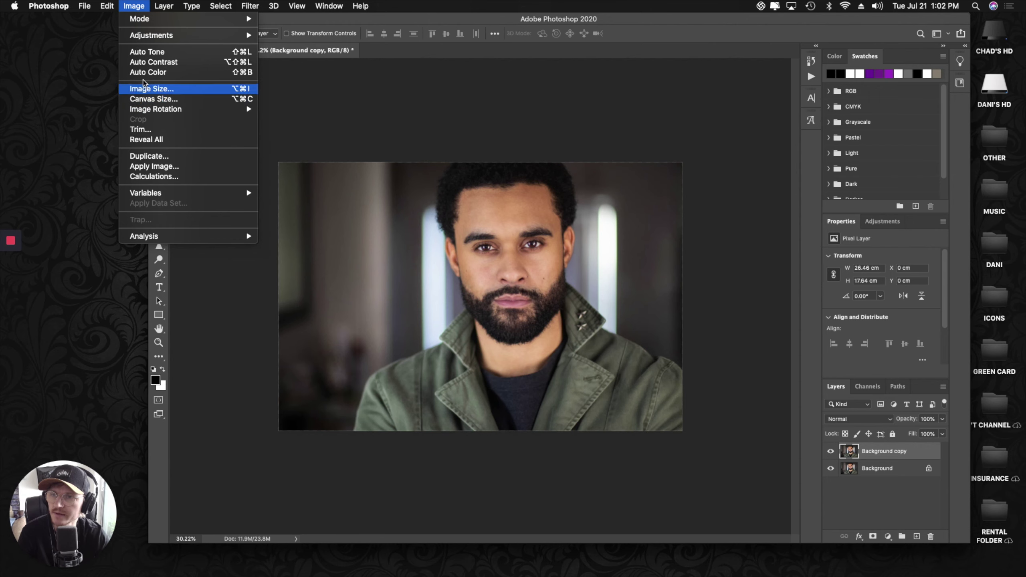
click(425, 185)
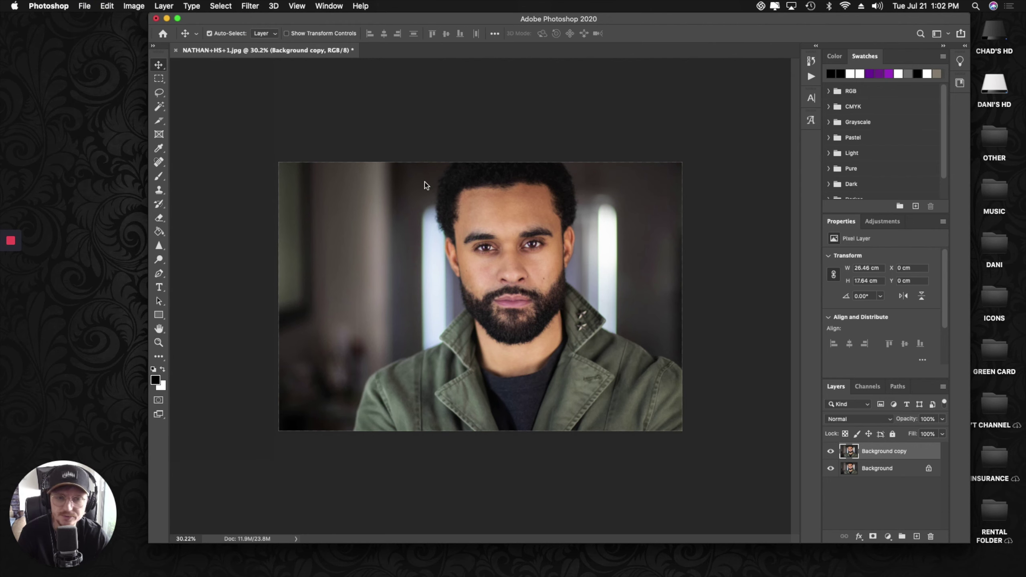
key(super+n)
drag(620, 90, 449, 83)
click(757, 179)
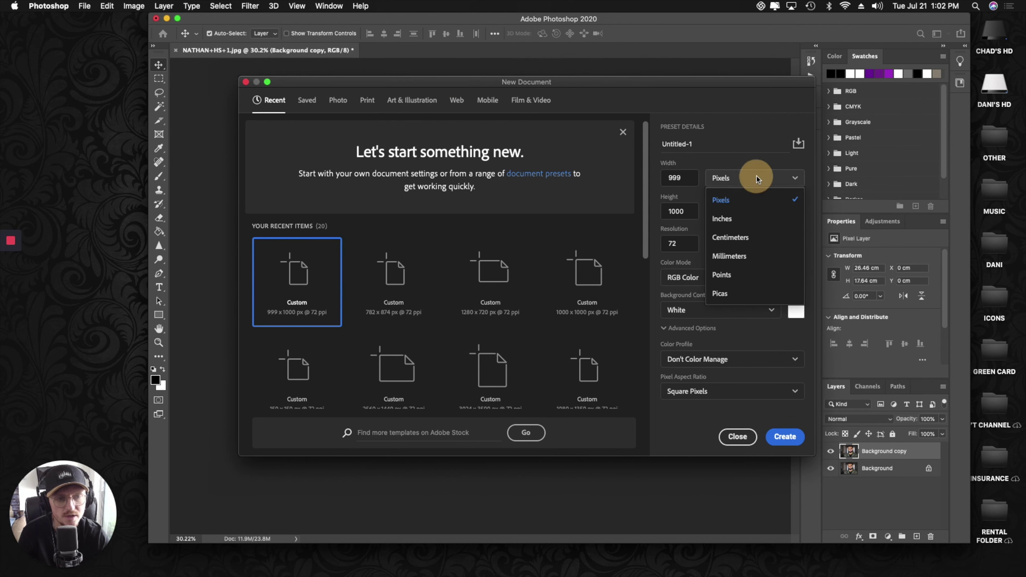
click(736, 219)
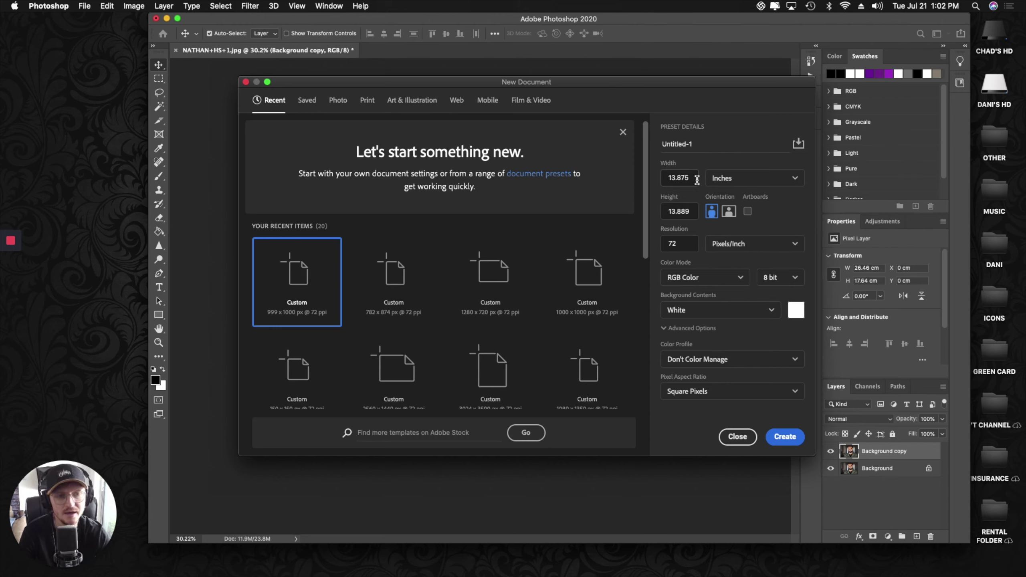
Step: Set the canvas size, first to 8 × 10, then correcting it to 16 × 20 inches
double_click(673, 179)
text(8)
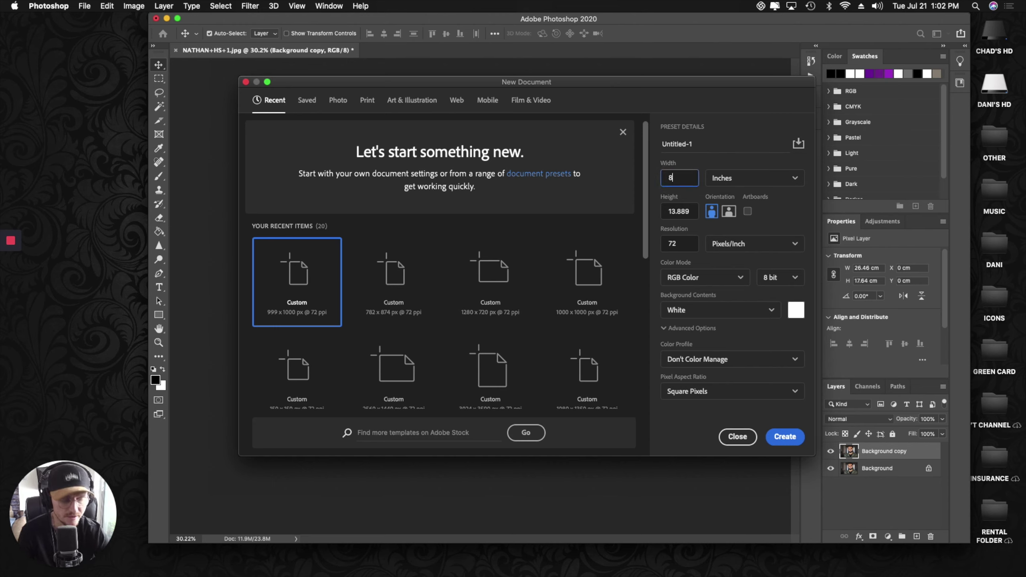
click(680, 210)
double_click(679, 211)
text(10)
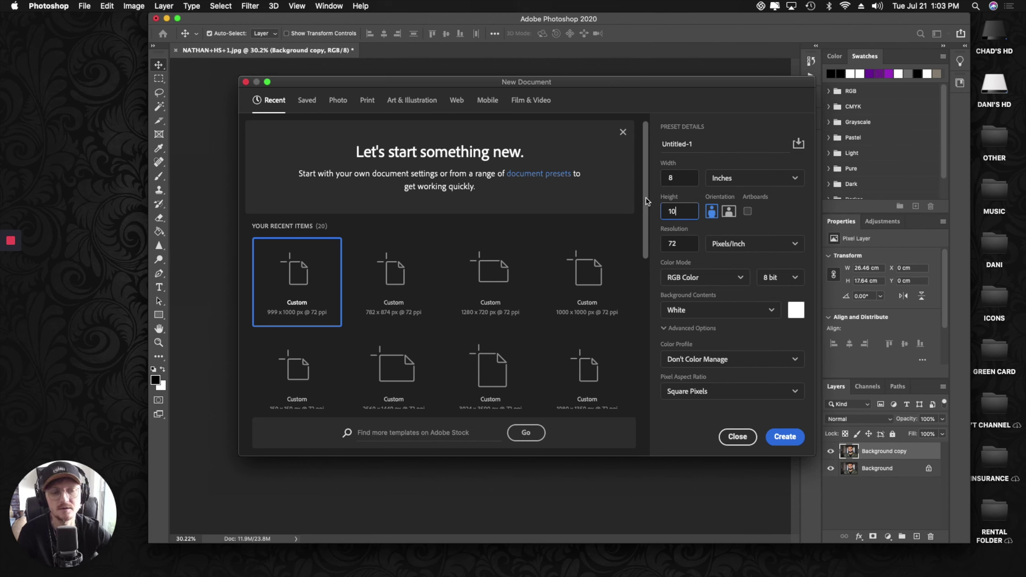
click(681, 177)
text(16)
key(Tab)
text(20)
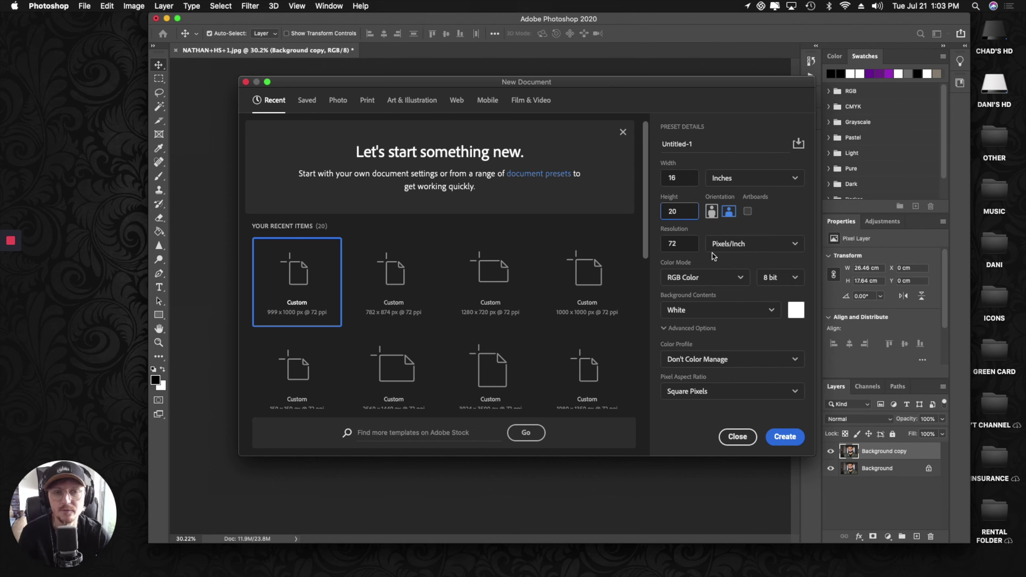
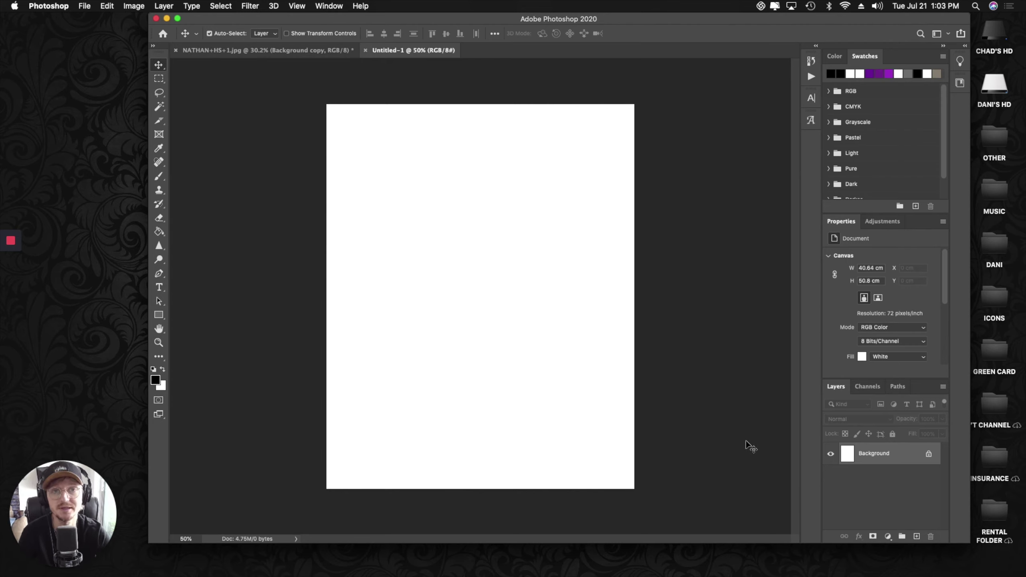
Step: Drag the portrait's Background copy layer from NATHAN+HS+1.jpg into Untitled-1 so it covers the canvas
click(248, 52)
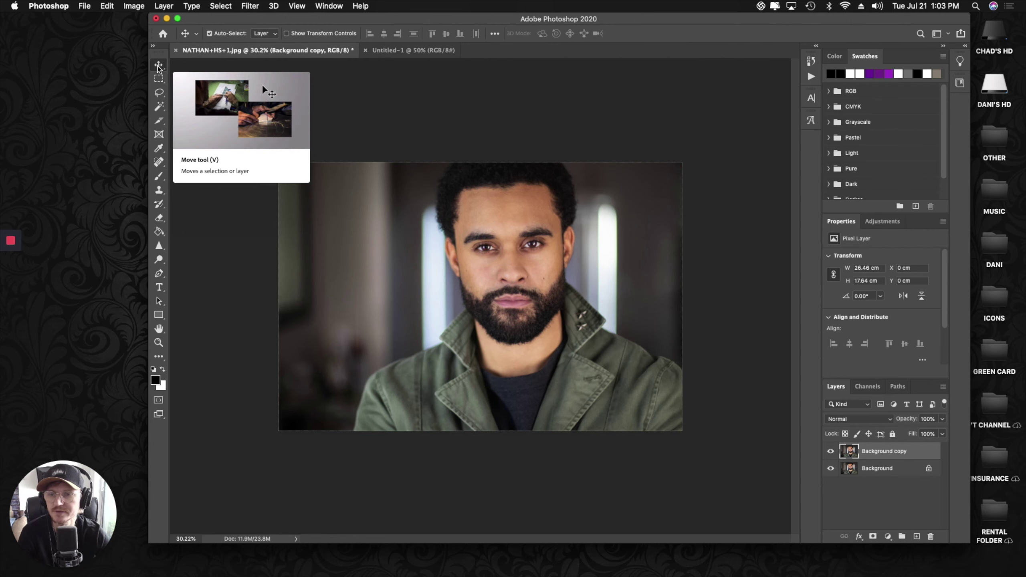
click(380, 87)
click(158, 64)
mouse_move(444, 190)
mouse_down()
mouse_move(441, 208)
mouse_move(356, 45)
mouse_move(425, 187)
mouse_up()
drag(518, 279, 495, 299)
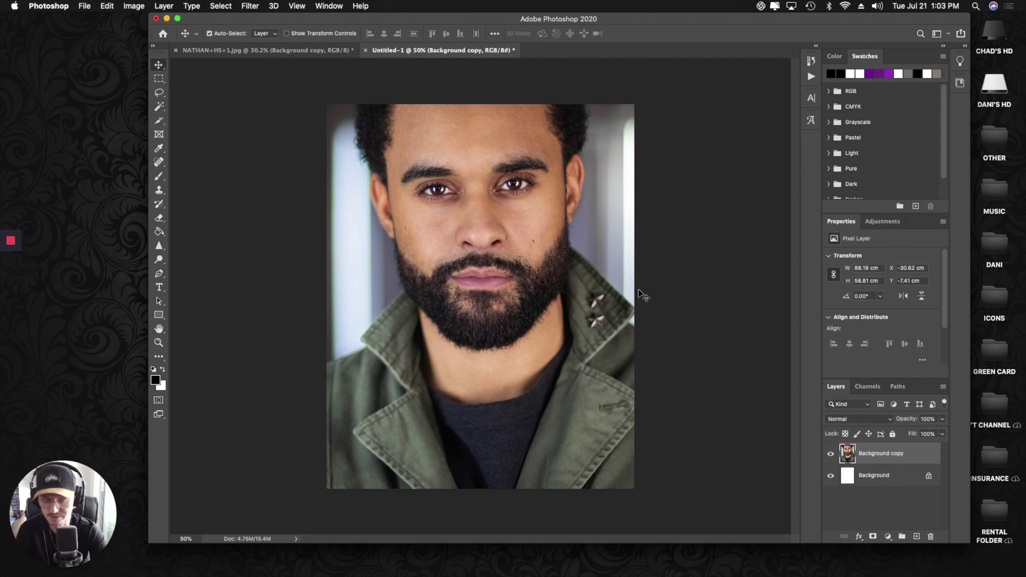
key(super+t)
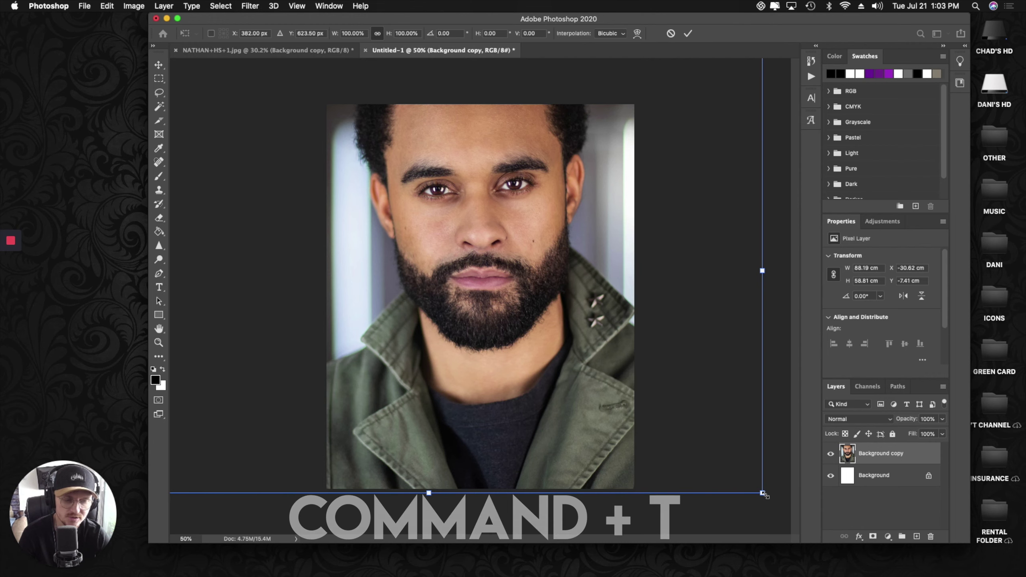
Step: Scale the portrait to 40.75 × 27.16 cm across the canvas width and nudge it into place
drag(762, 493, 397, 220)
drag(380, 184, 601, 289)
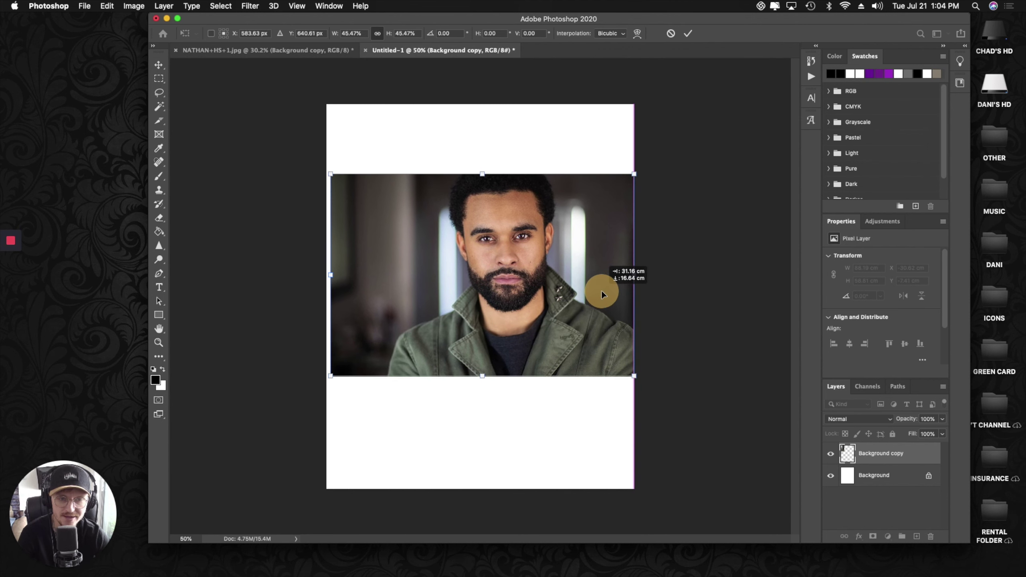
drag(330, 173, 325, 170)
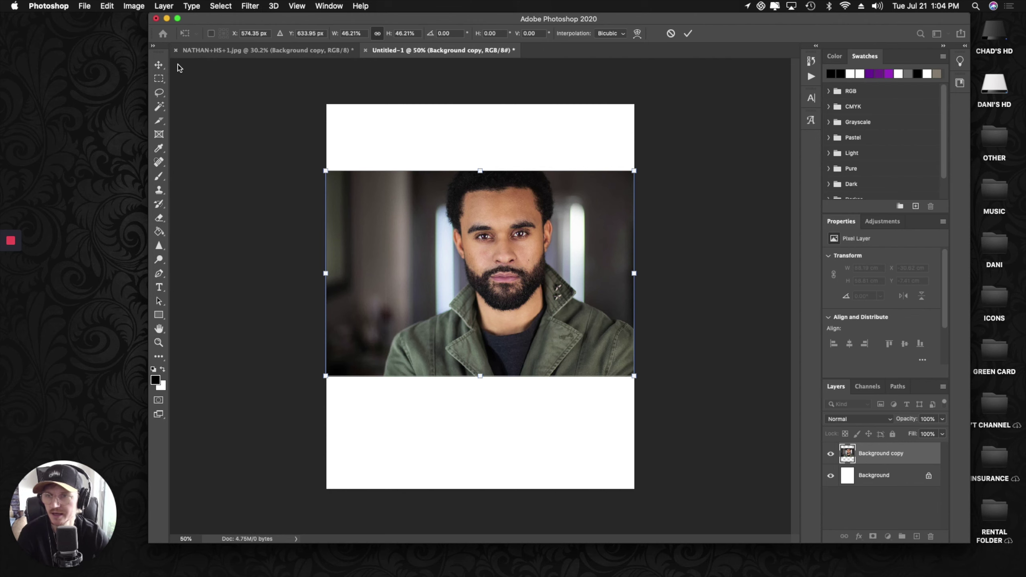
click(157, 66)
drag(556, 293, 532, 258)
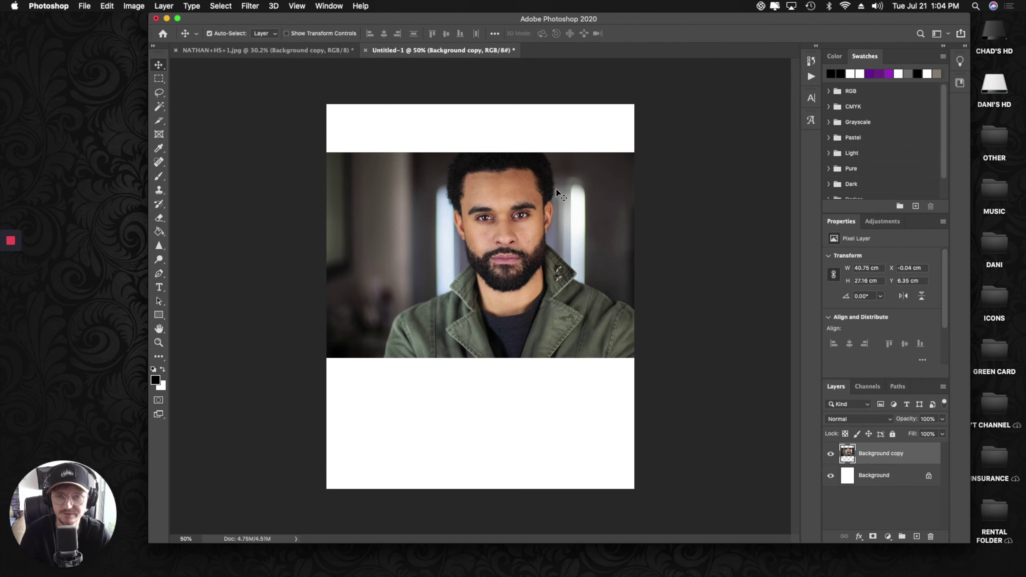
Step: Fill the white Background layer with black using the Paint Bucket so black bands frame the photo
click(903, 480)
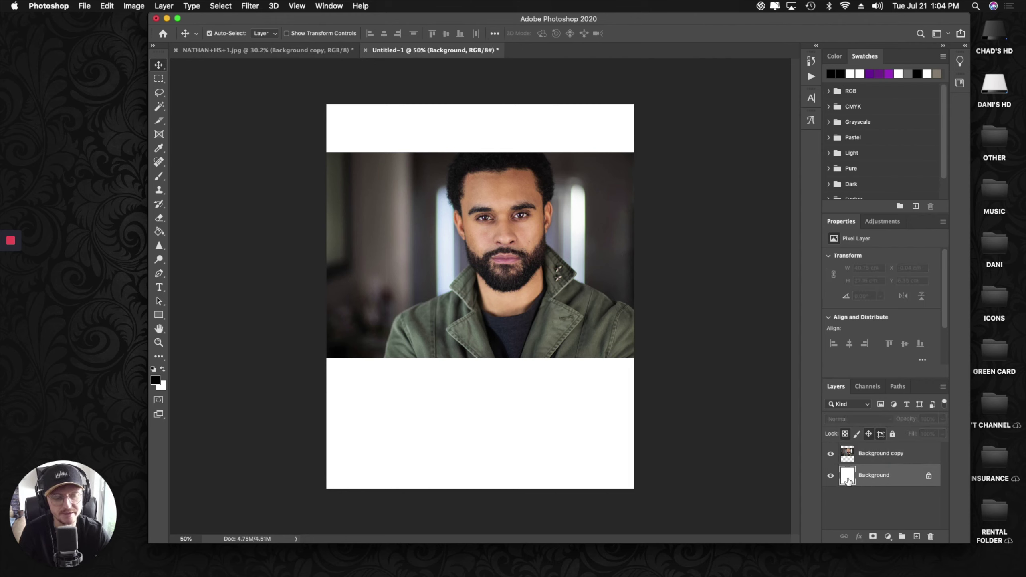
click(158, 234)
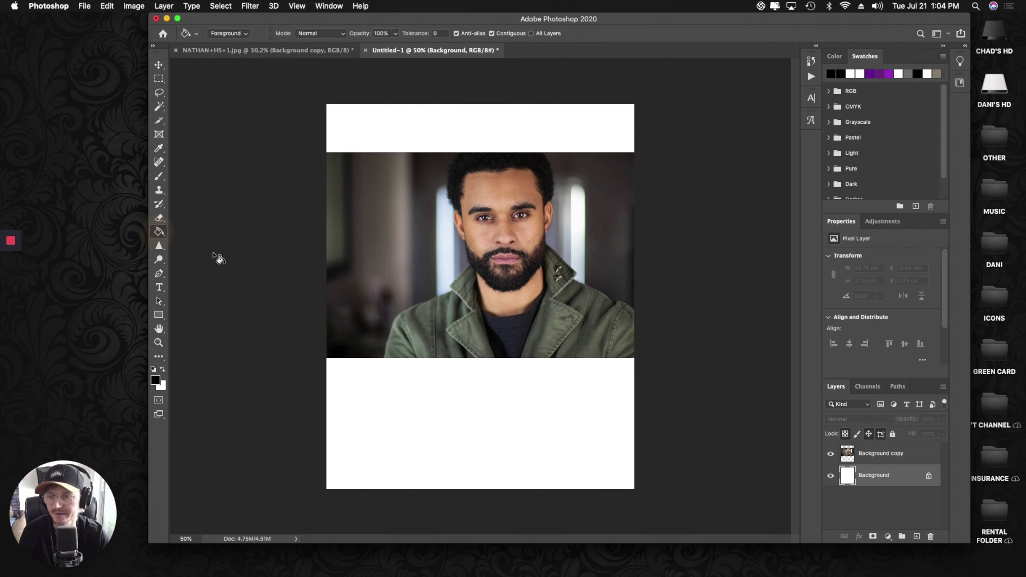
click(155, 380)
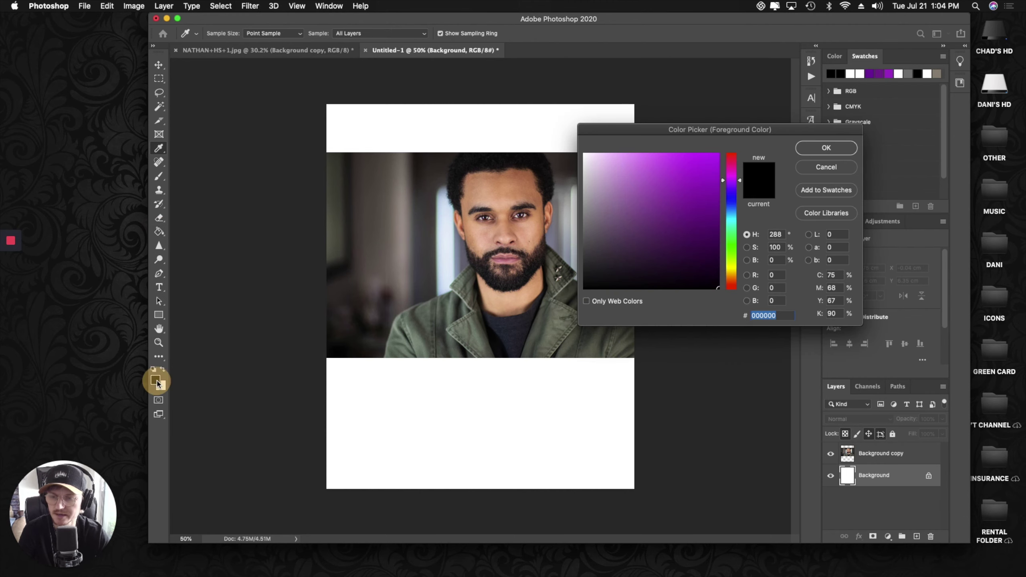
click(800, 378)
click(826, 149)
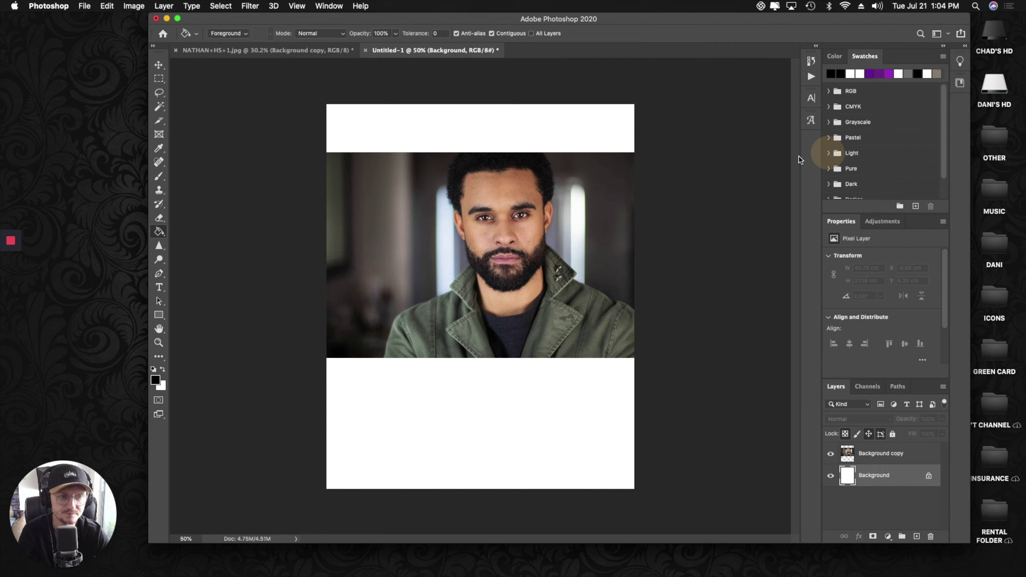
click(155, 381)
drag(659, 213, 745, 311)
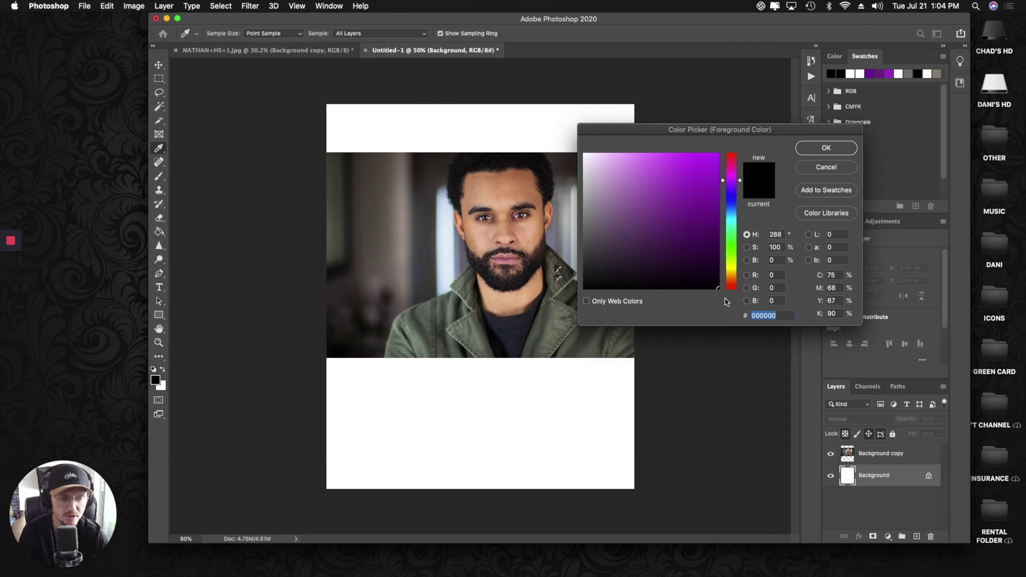
click(824, 147)
key(g)
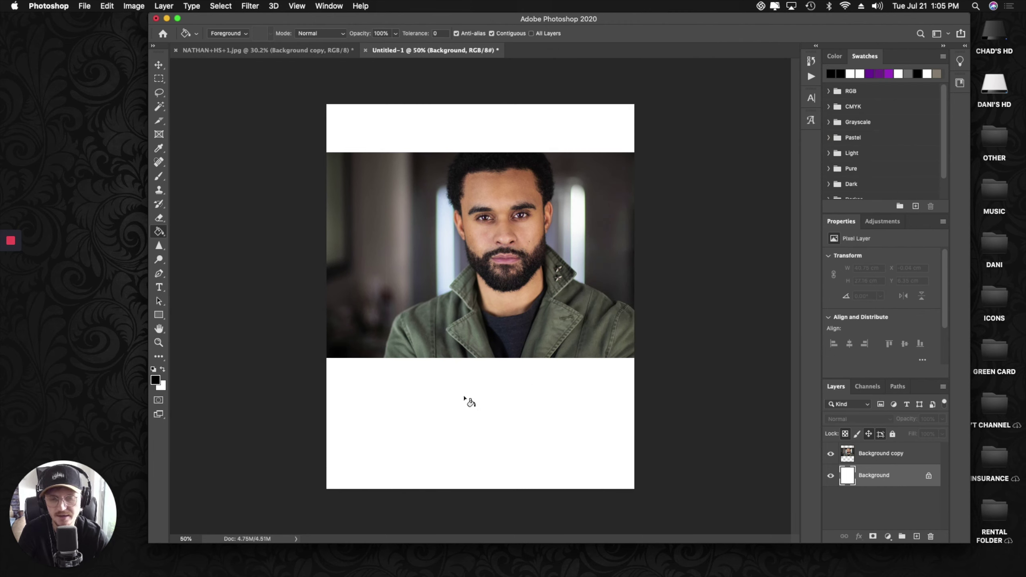
click(488, 415)
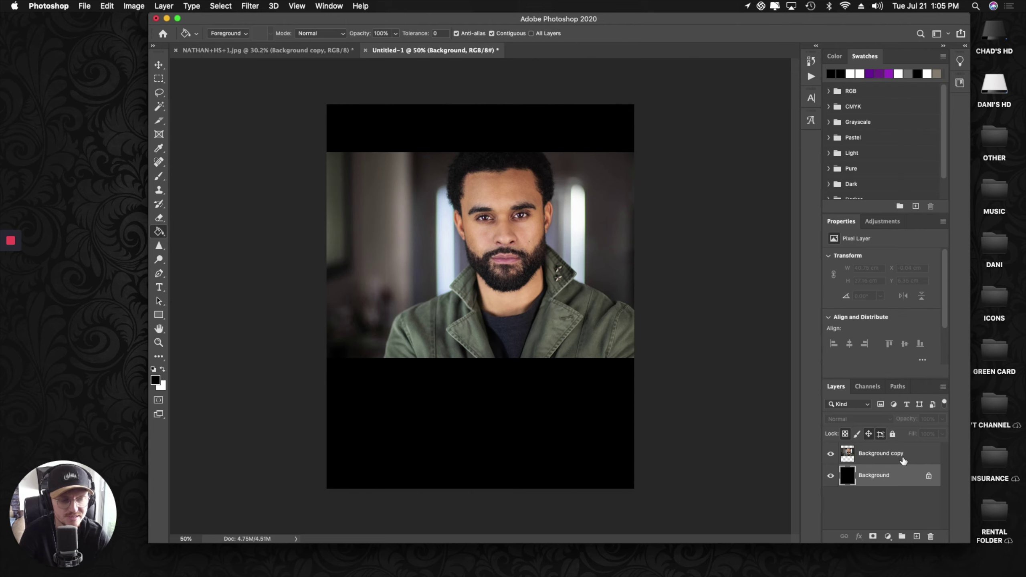
Step: Move the Background copy photo up slightly across the upper part of the black canvas
click(159, 66)
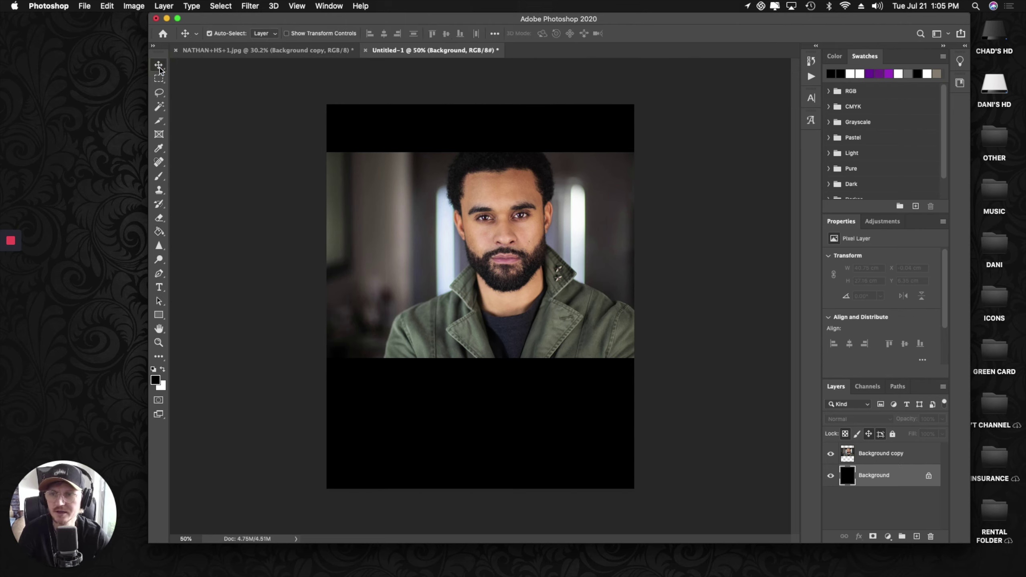
click(893, 454)
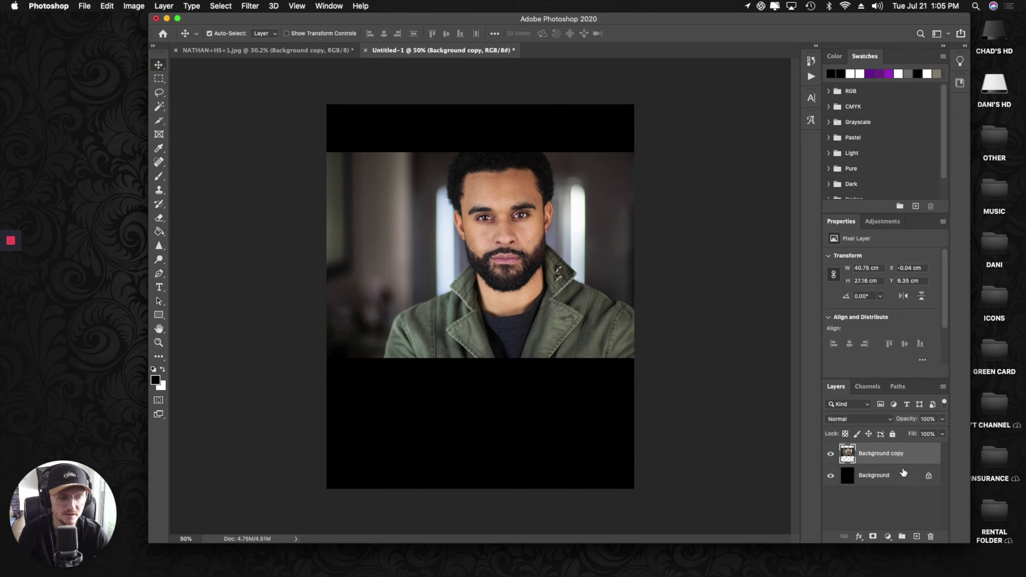
drag(480, 243, 488, 239)
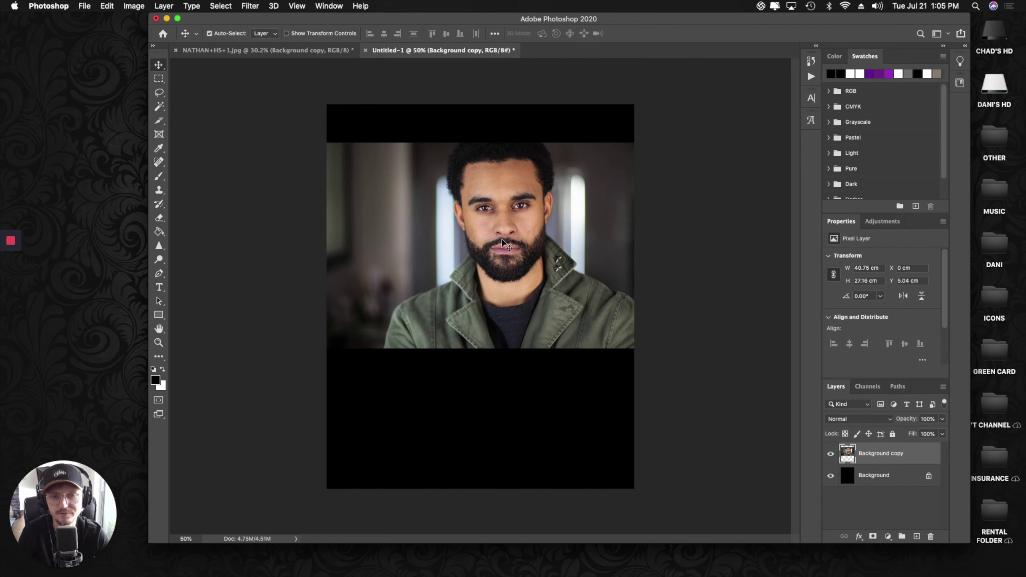
scroll(511, 316, up, 2)
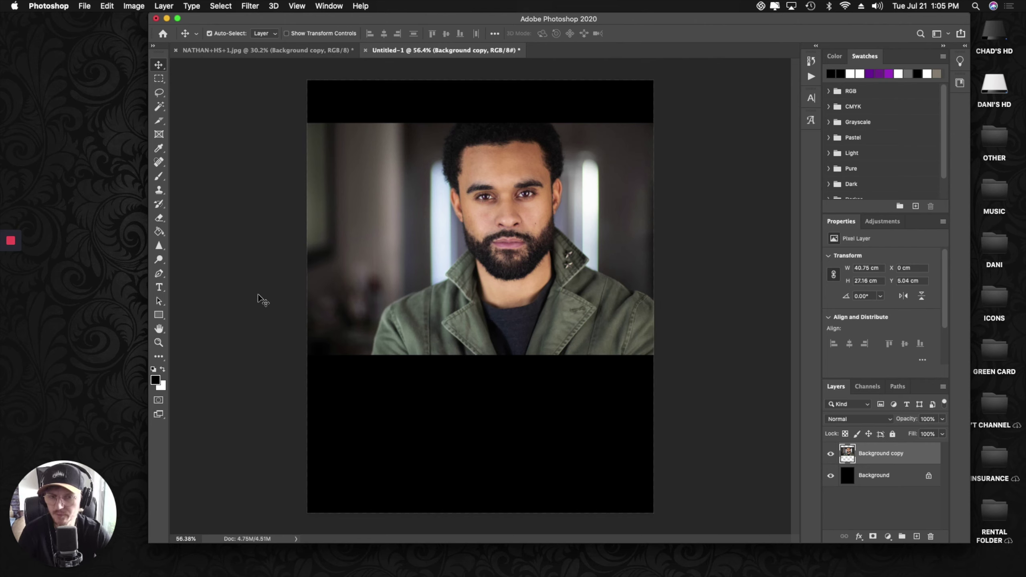
Step: Set the foreground colour to pure white for the name text
click(160, 288)
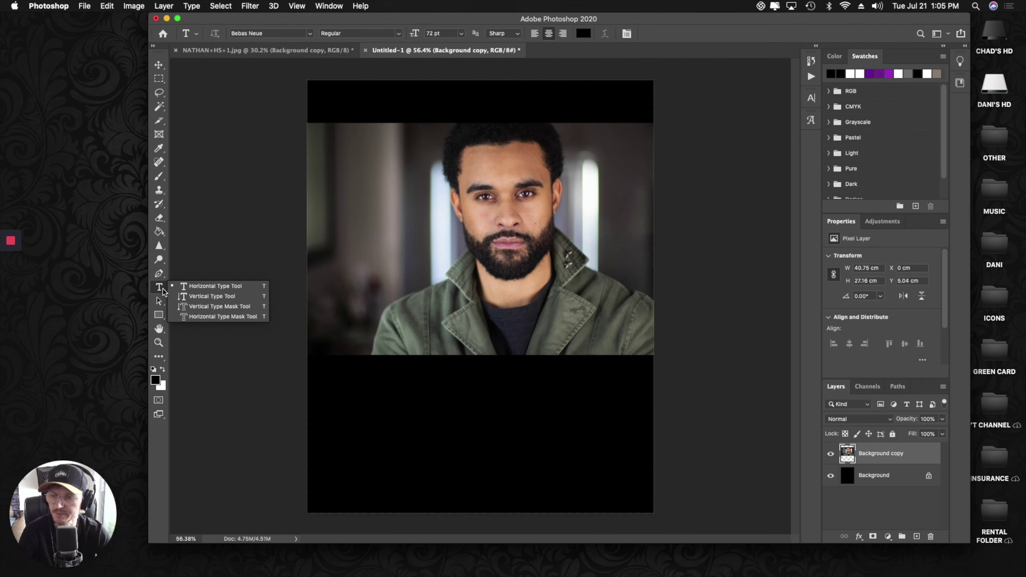
click(160, 288)
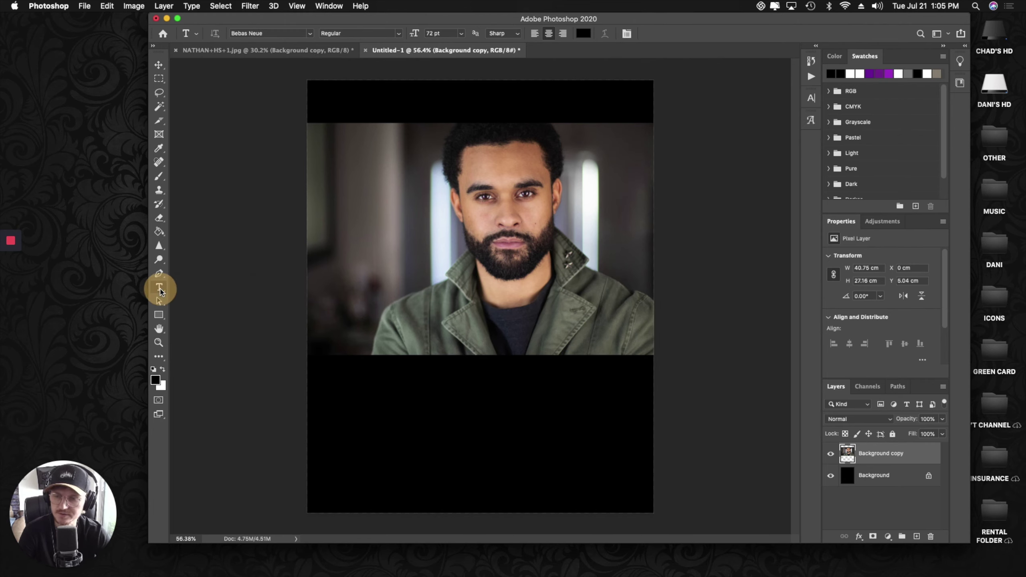
click(155, 379)
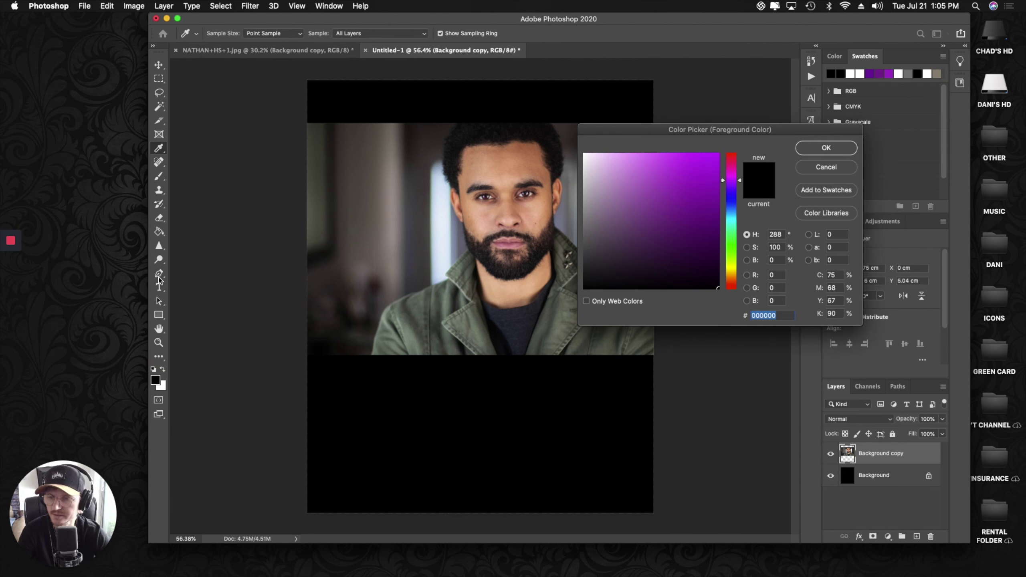
drag(625, 175, 520, 124)
click(843, 152)
key(t)
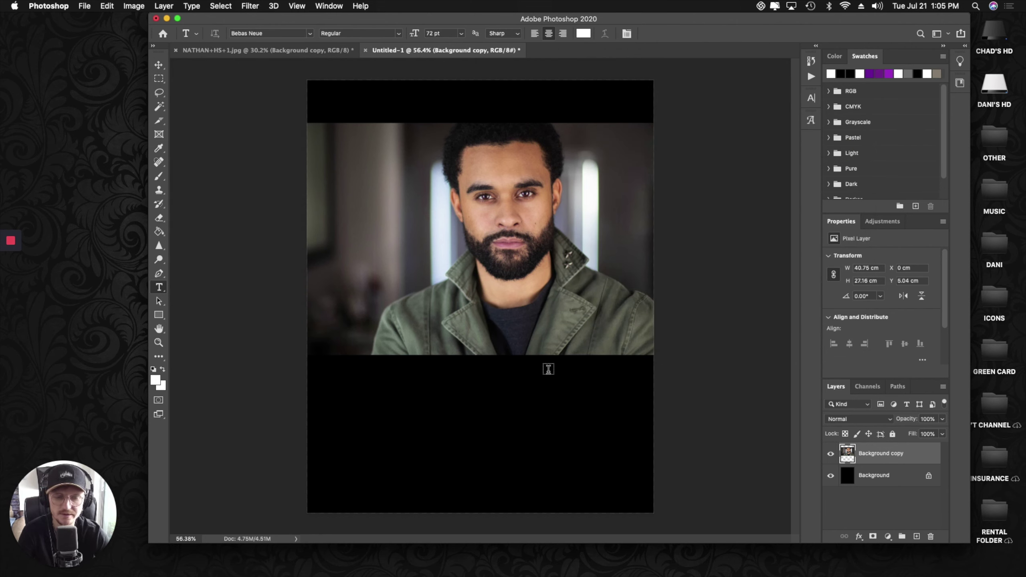
click(516, 379)
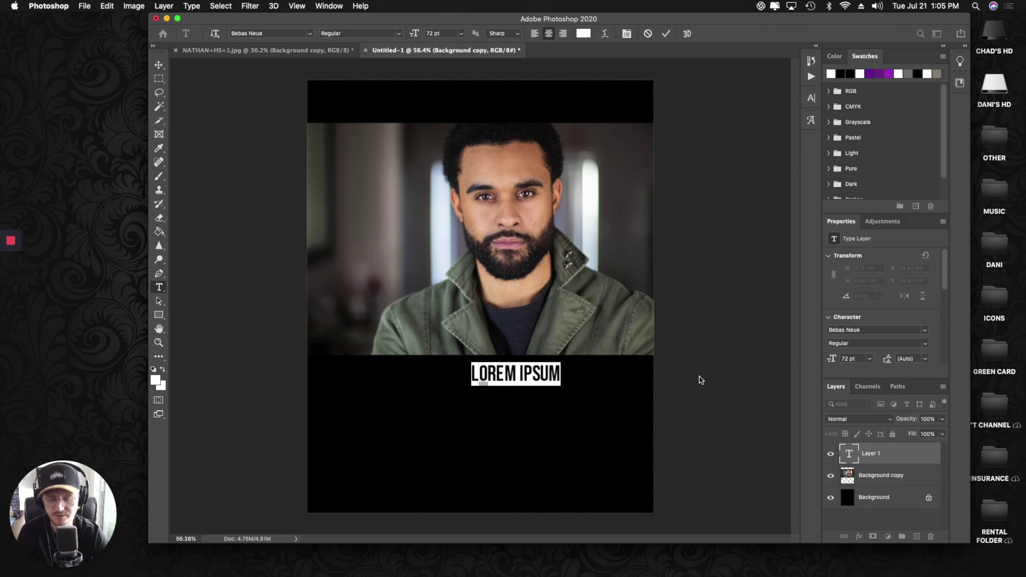
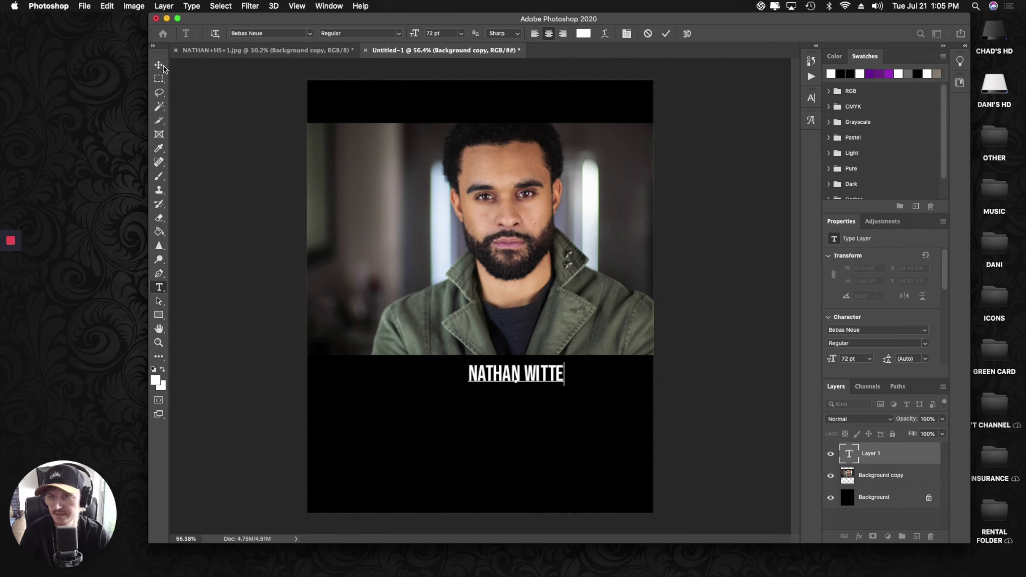
click(159, 65)
drag(549, 385, 595, 375)
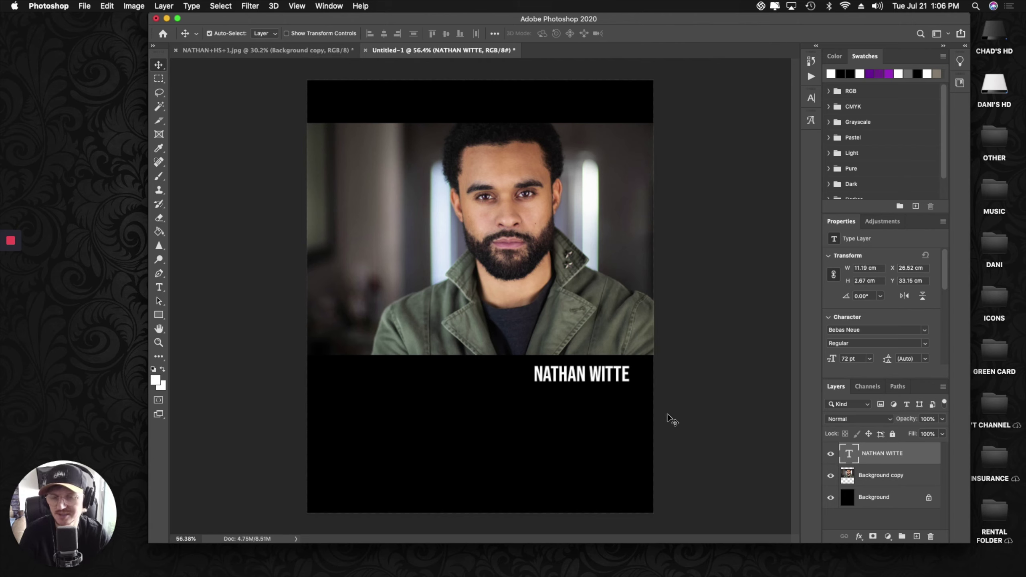
click(159, 288)
click(557, 374)
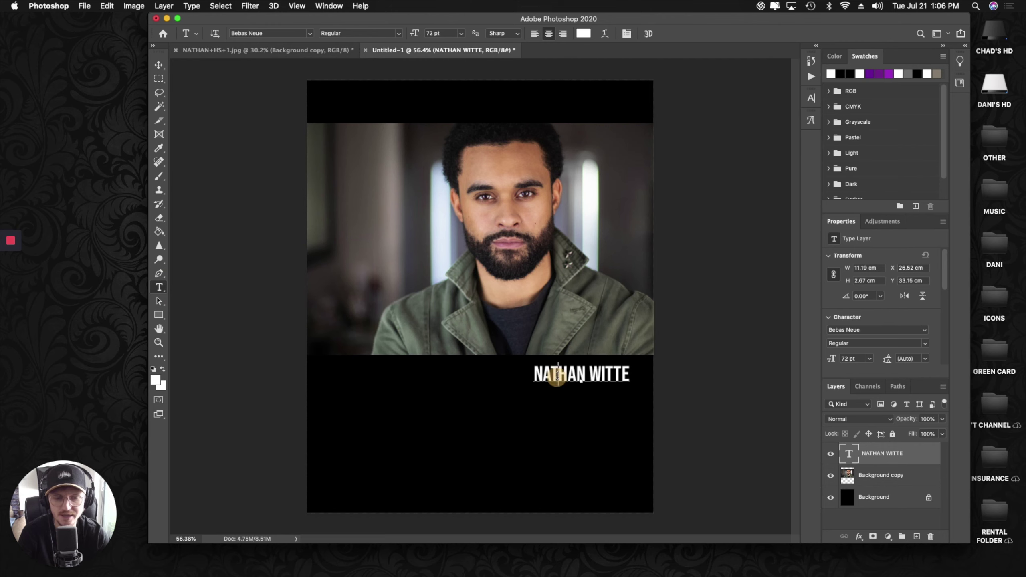
triple_click(557, 373)
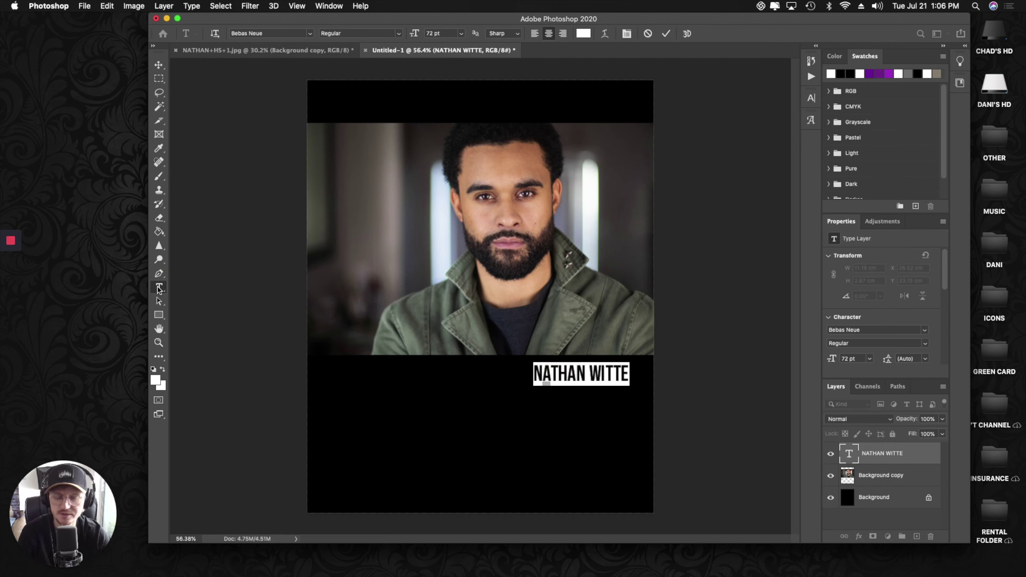
click(558, 373)
triple_click(559, 373)
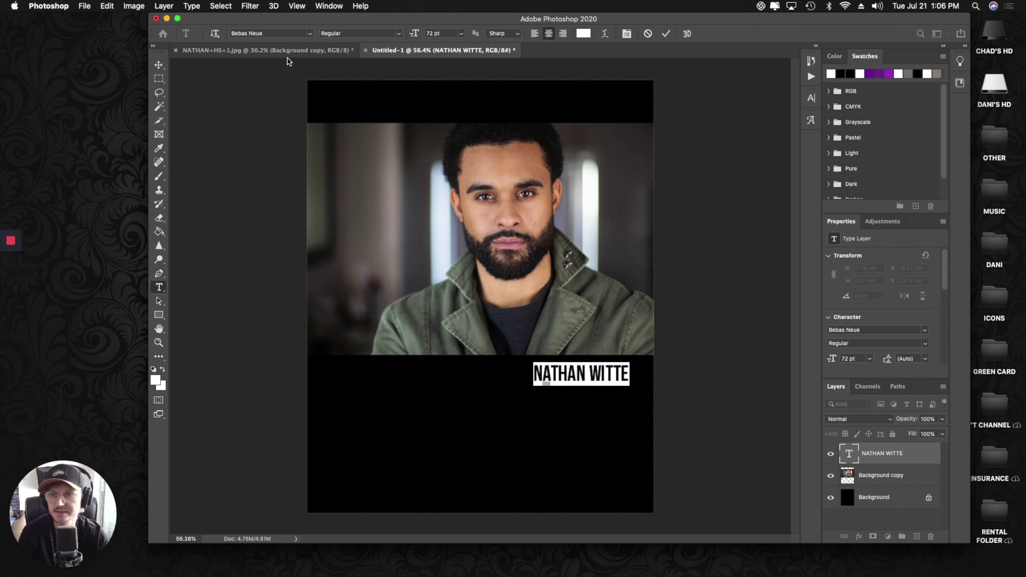
click(310, 34)
scroll(321, 170, down, 15)
scroll(326, 185, down, 20)
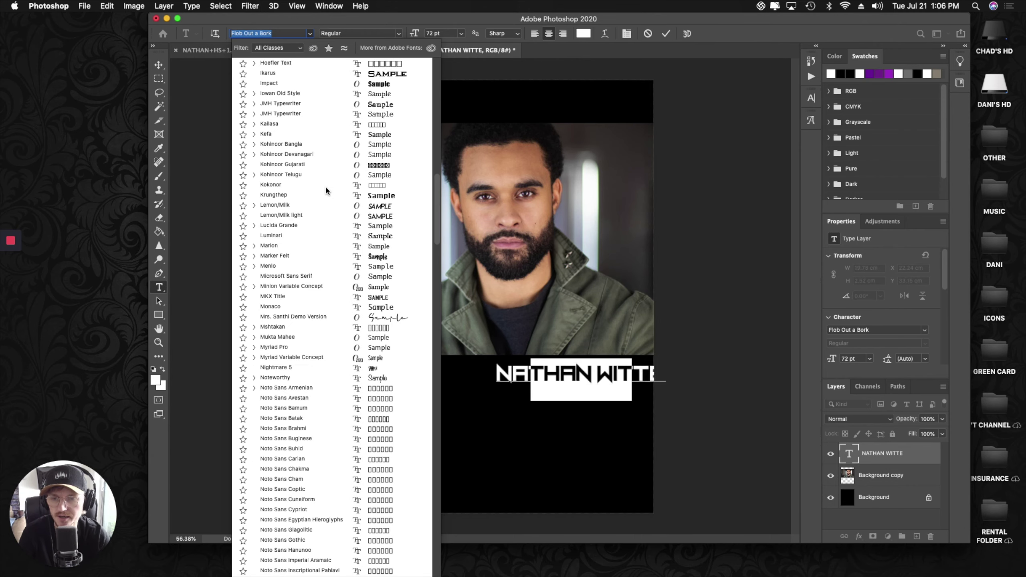
scroll(326, 242, down, 12)
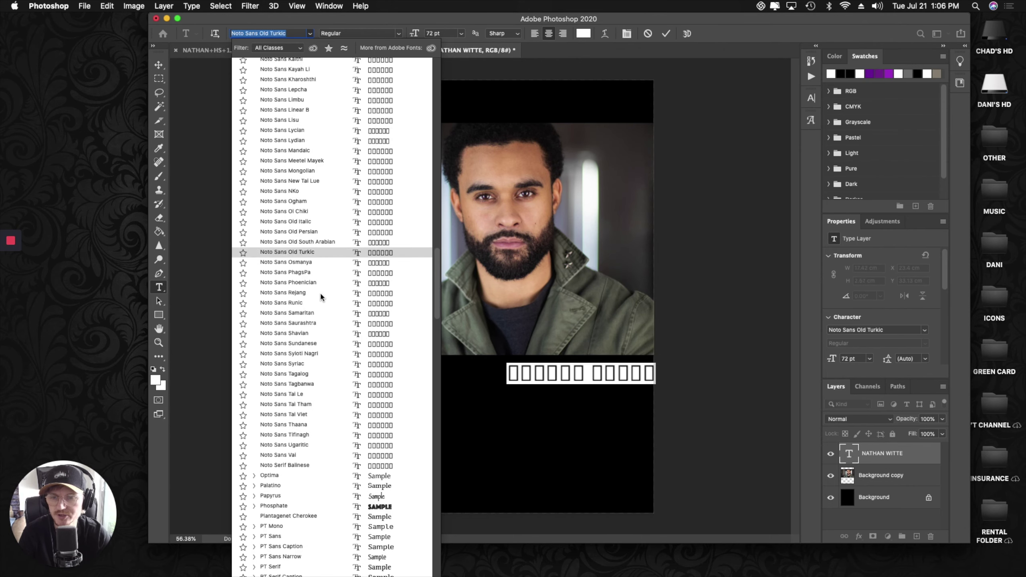
key(Down)
key(Down)
key(Down)
key(Down)
key(Down)
key(Down)
key(Down)
key(Down)
key(Down)
key(Down)
key(Down)
key(Down)
key(Down)
key(Down)
key(Down)
key(Down)
key(Down)
key(Down)
key(Down)
key(Down)
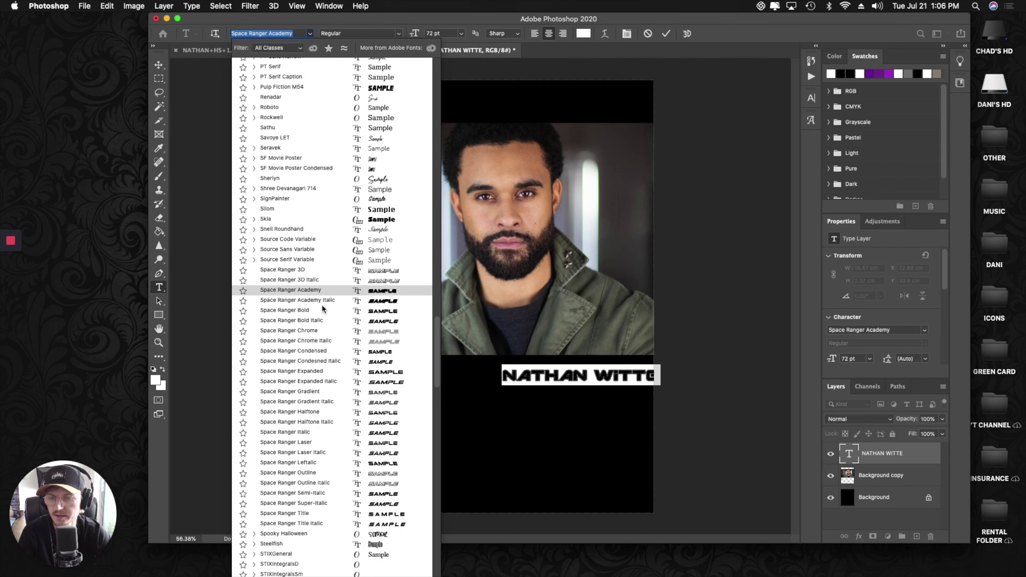
key(Down)
key(Down)
key(Down)
key(Down)
key(Down)
key(Down)
key(Down)
key(Down)
key(Down)
key(Down)
key(Down)
key(Down)
key(Down)
key(Down)
key(Down)
key(Down)
key(Down)
key(Down)
key(Down)
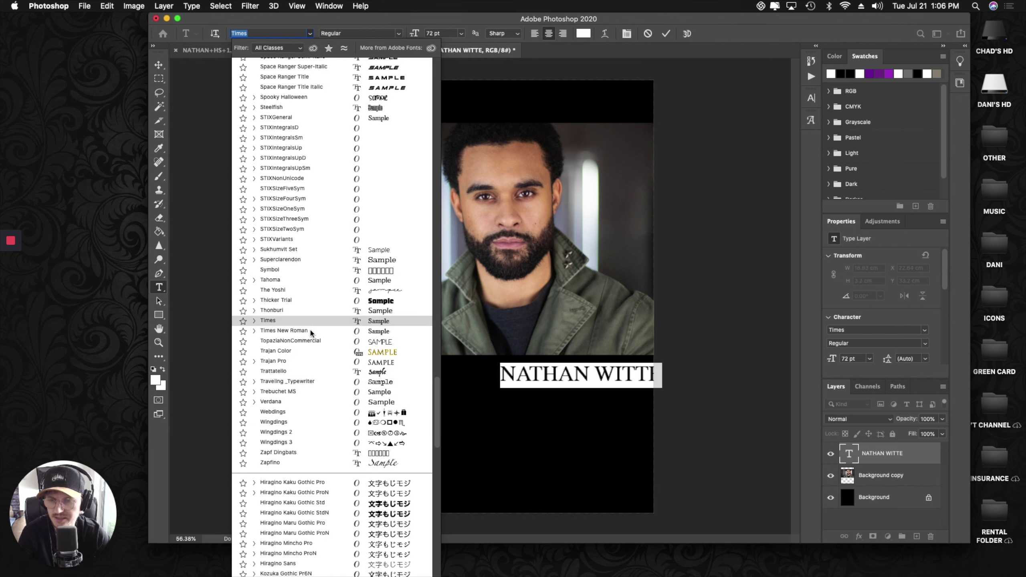
click(311, 361)
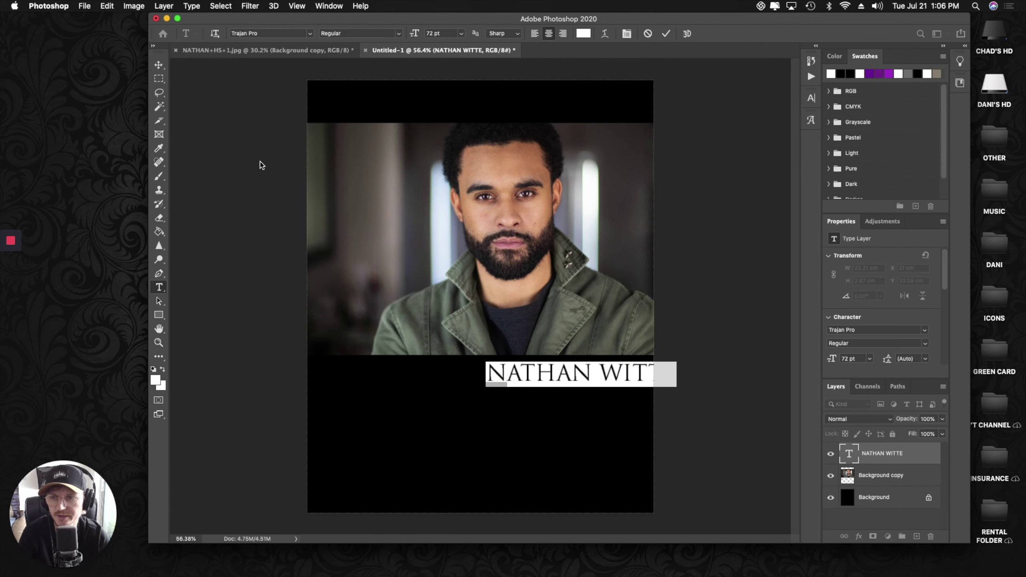
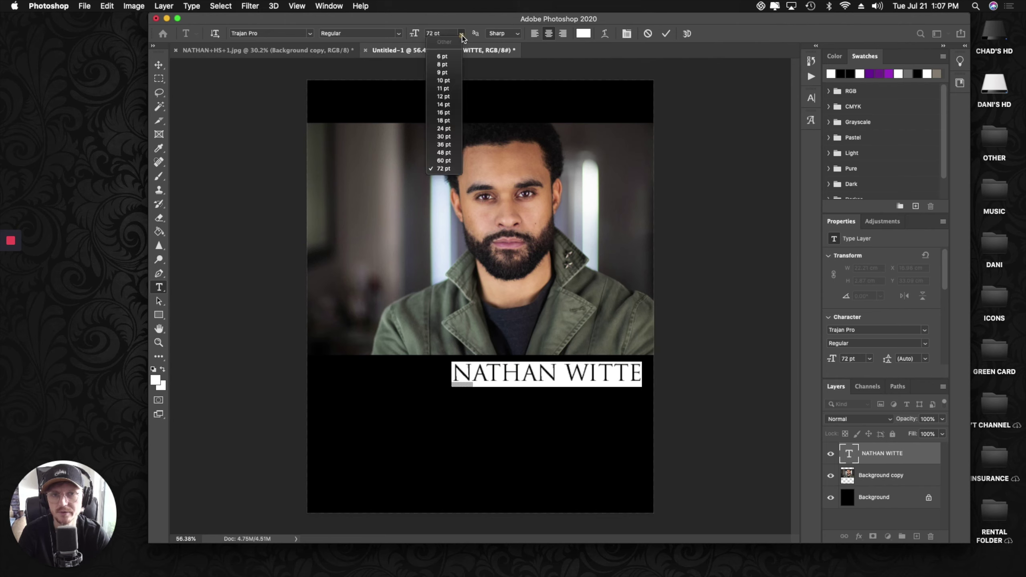
Step: Enlarge the name text to 60 pt and shift it slightly right below the photo
click(443, 153)
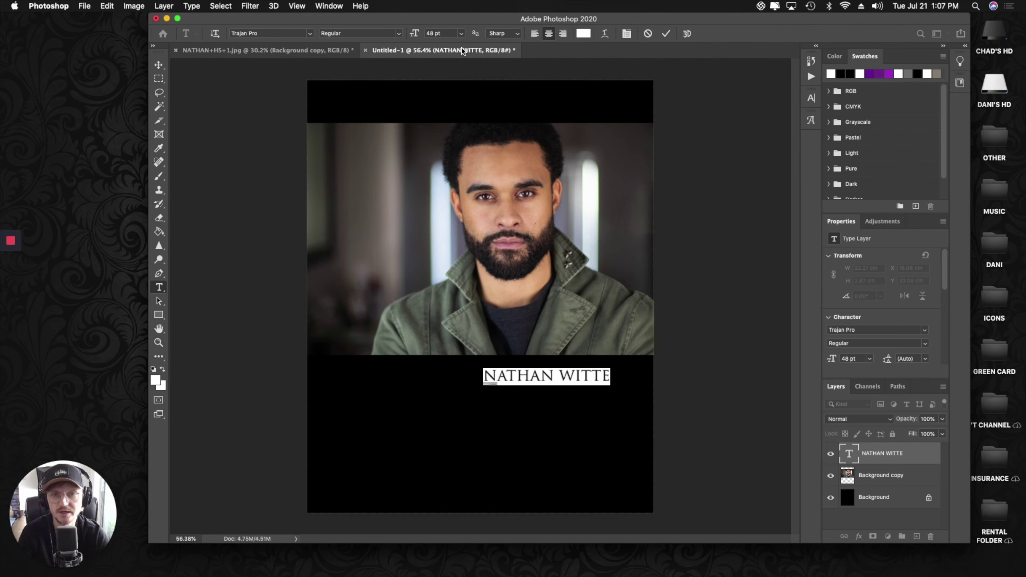
click(461, 34)
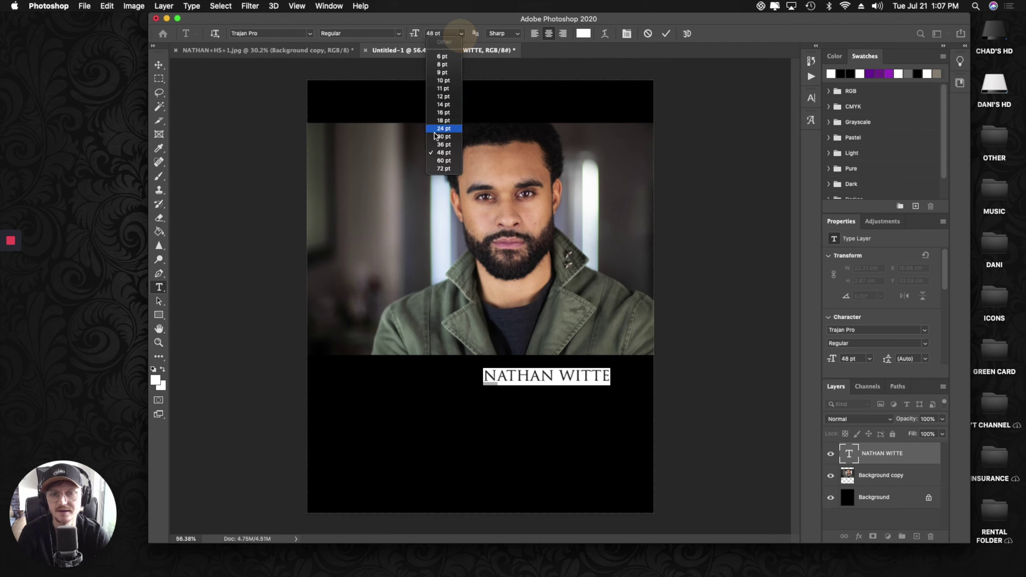
click(435, 159)
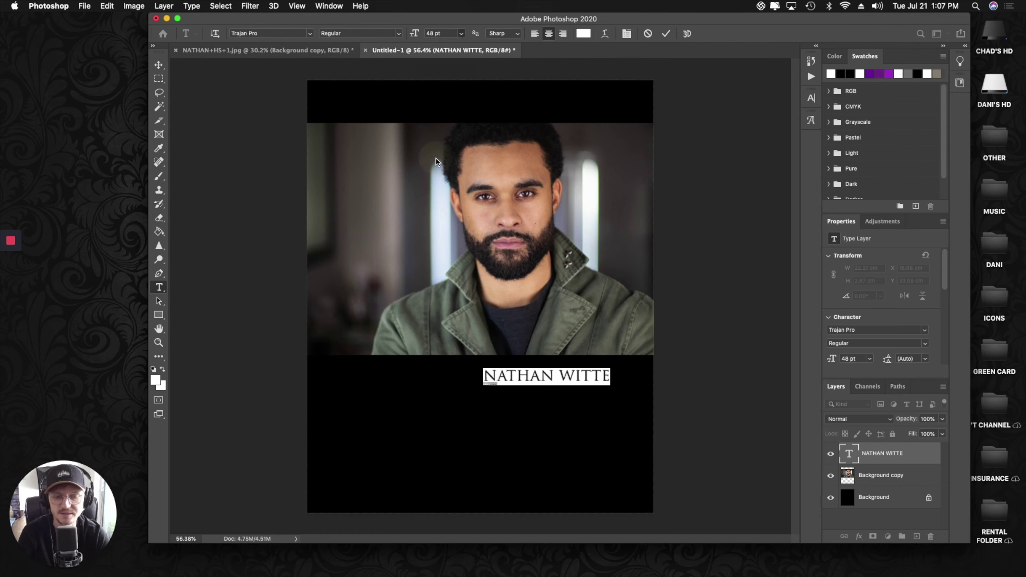
click(159, 65)
drag(576, 371, 589, 369)
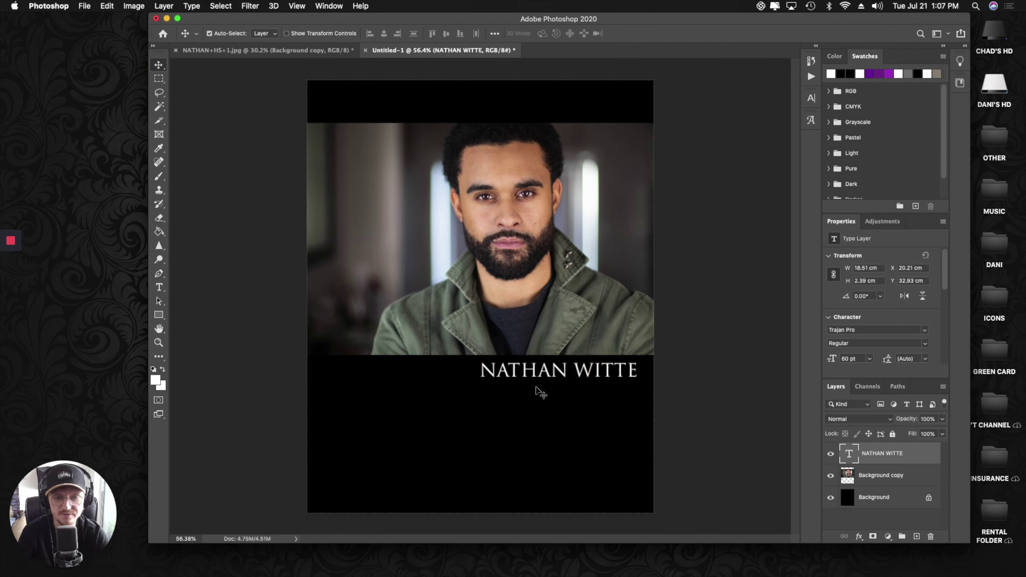
Step: Set the whole name line's font size to 52 pt
click(159, 287)
triple_click(560, 370)
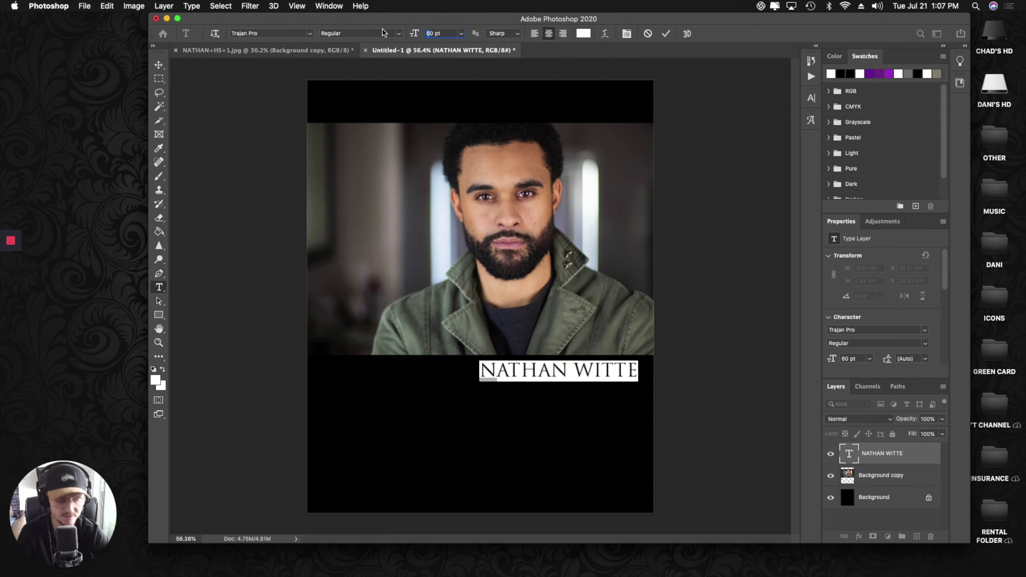
key(BackSpace)
text(52)
key(Return)
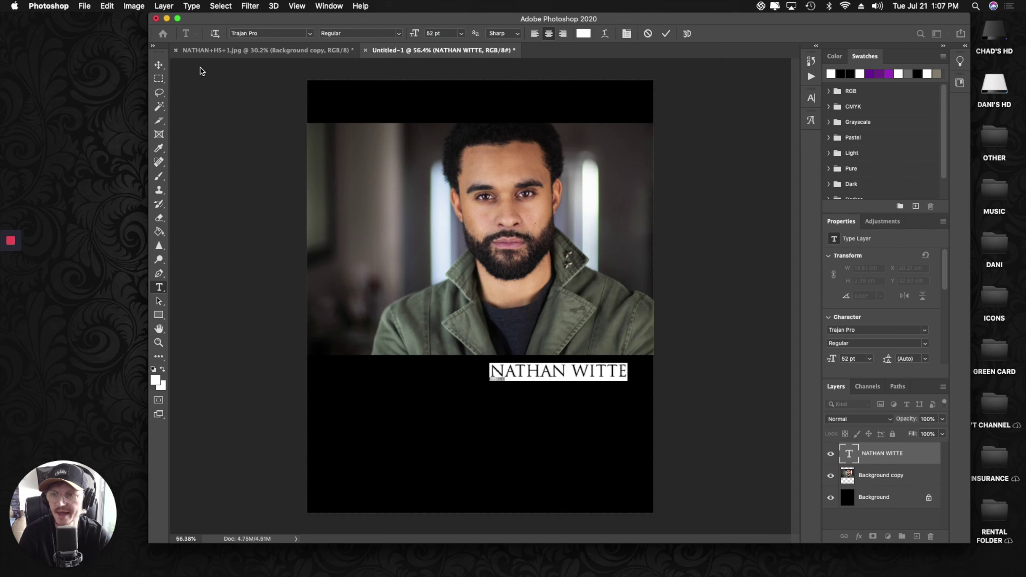
Step: Change the name's Trajan Pro font style to Bold
click(518, 35)
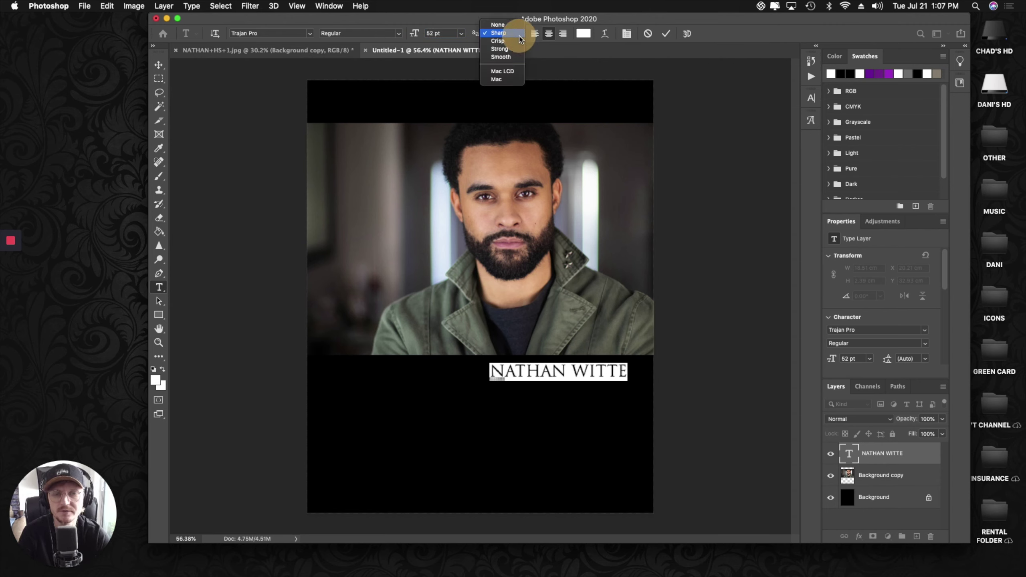
click(458, 20)
click(395, 36)
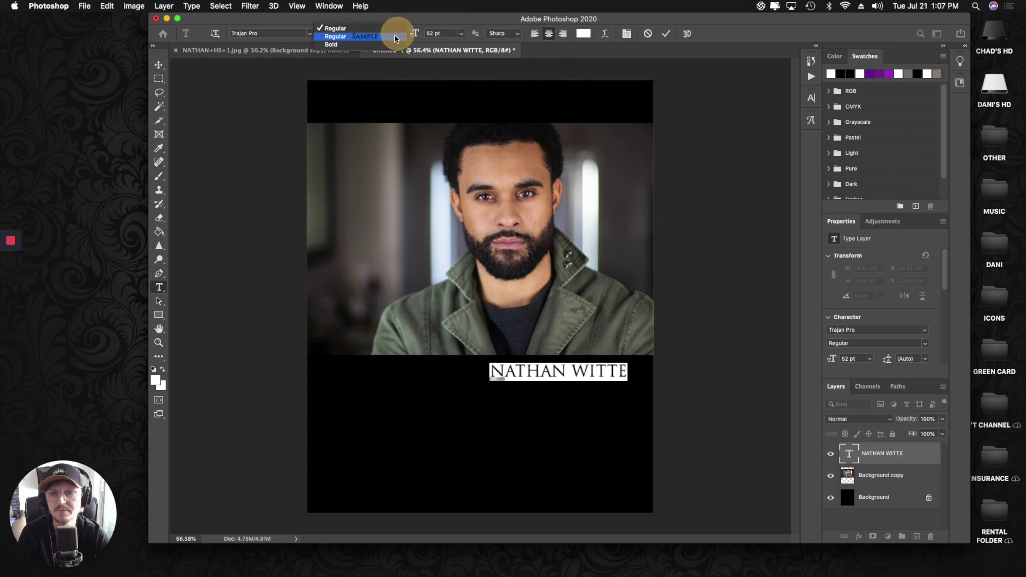
click(416, 27)
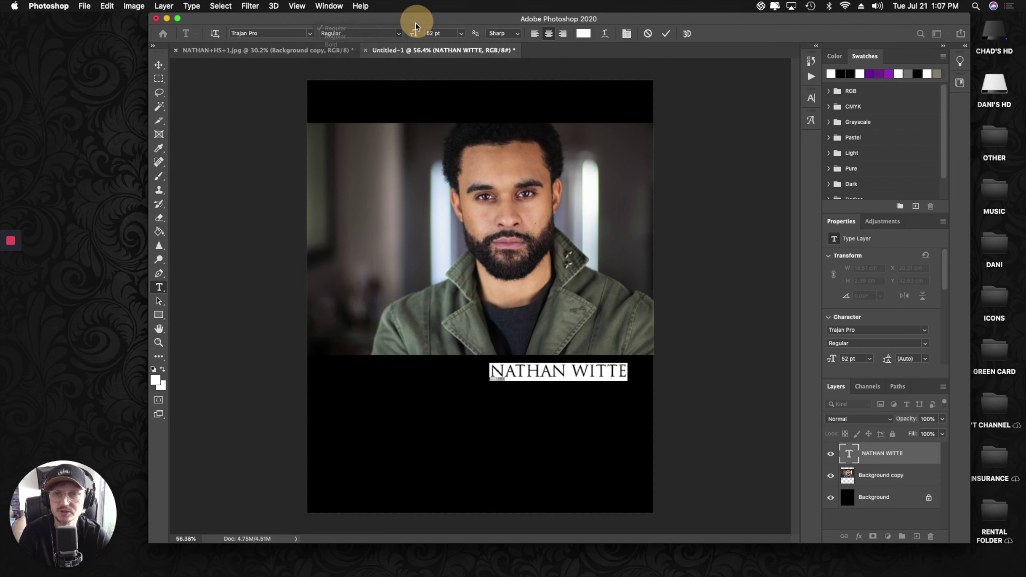
click(398, 33)
click(376, 44)
Step: Move the name about 21 px further right under the photo
click(159, 68)
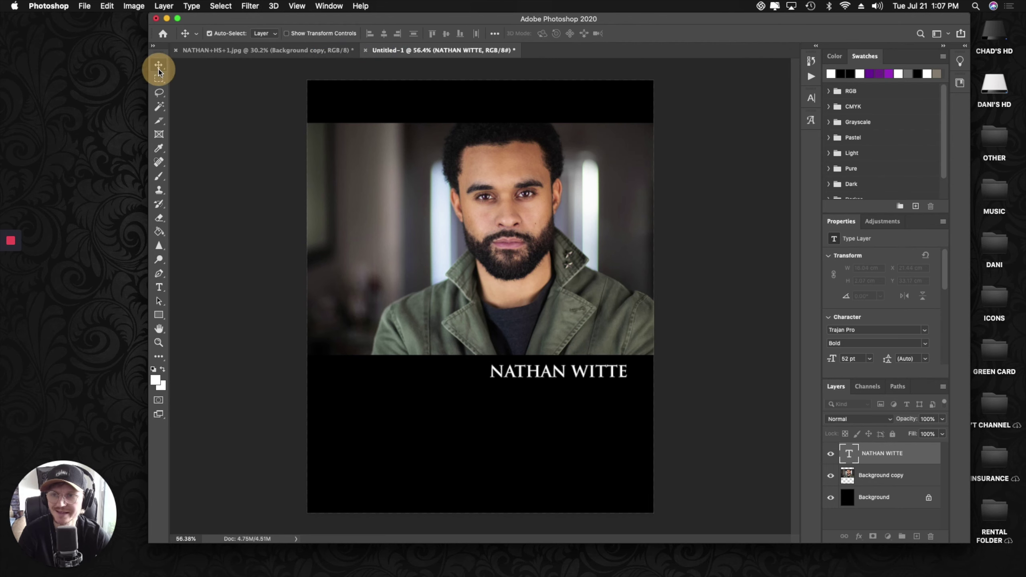
drag(582, 377, 590, 377)
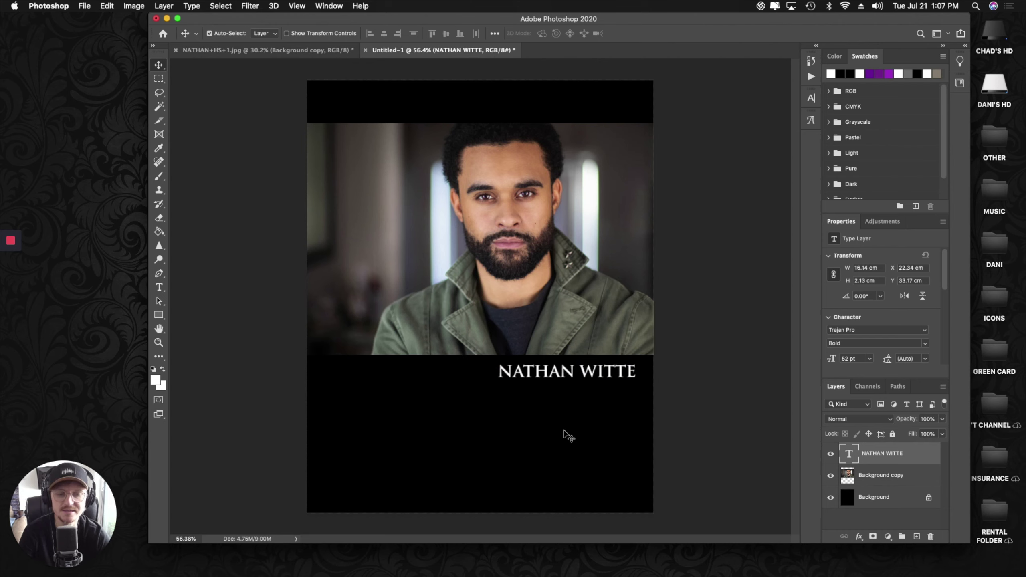
click(159, 287)
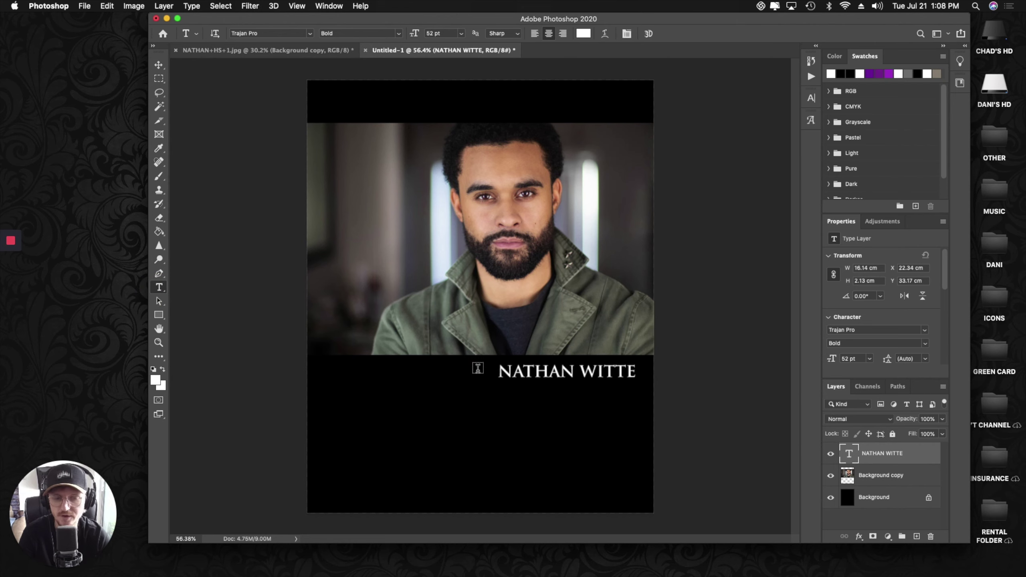
Step: Shrink the letters after the first word's initial to 48 pt
click(159, 298)
click(159, 288)
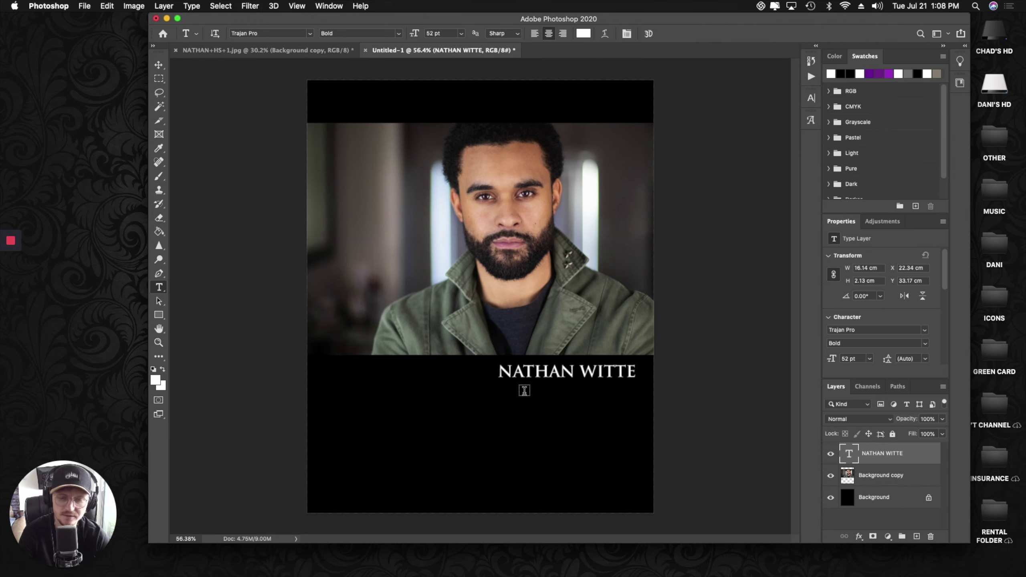
drag(512, 371, 574, 371)
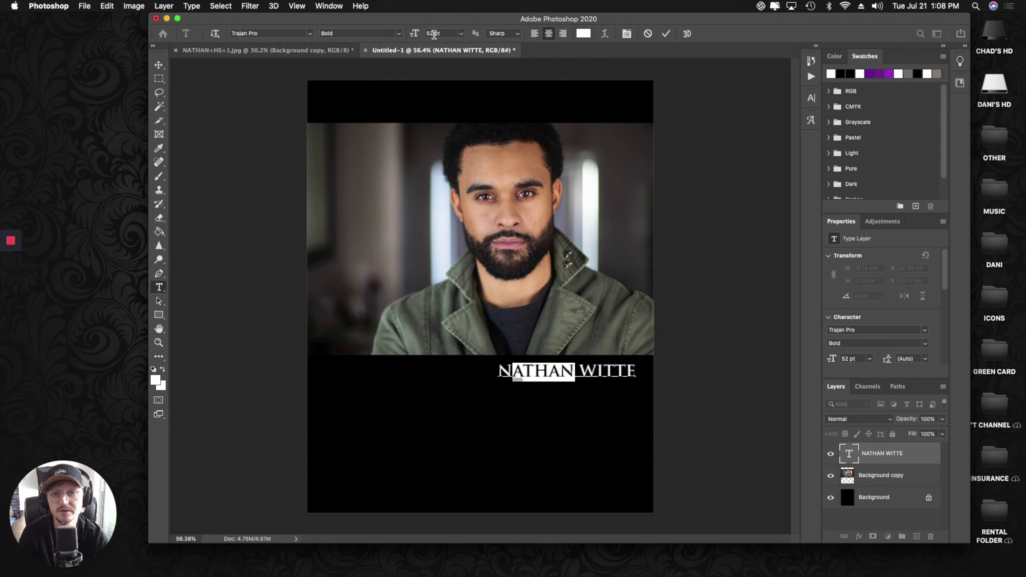
click(461, 33)
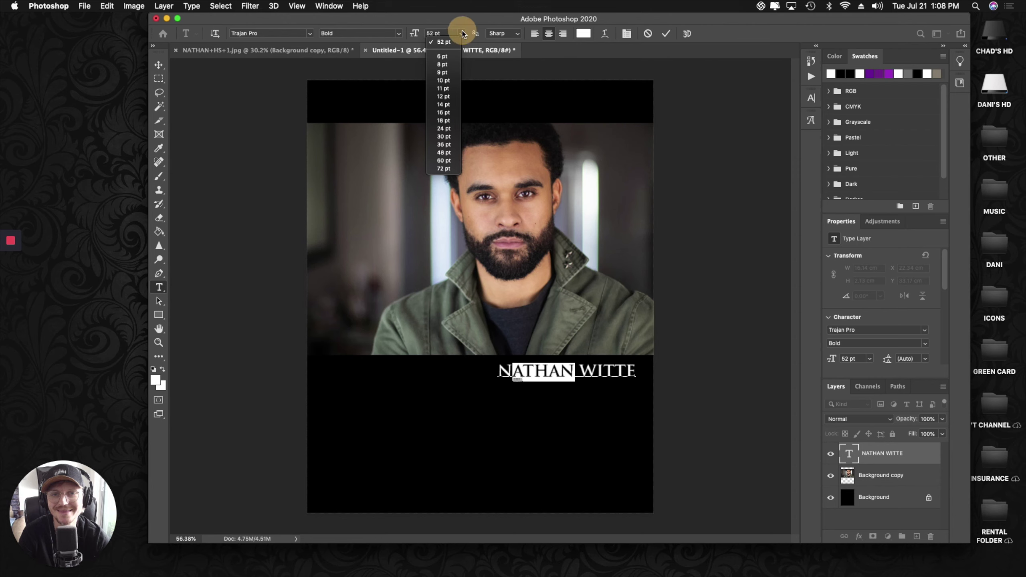
click(443, 152)
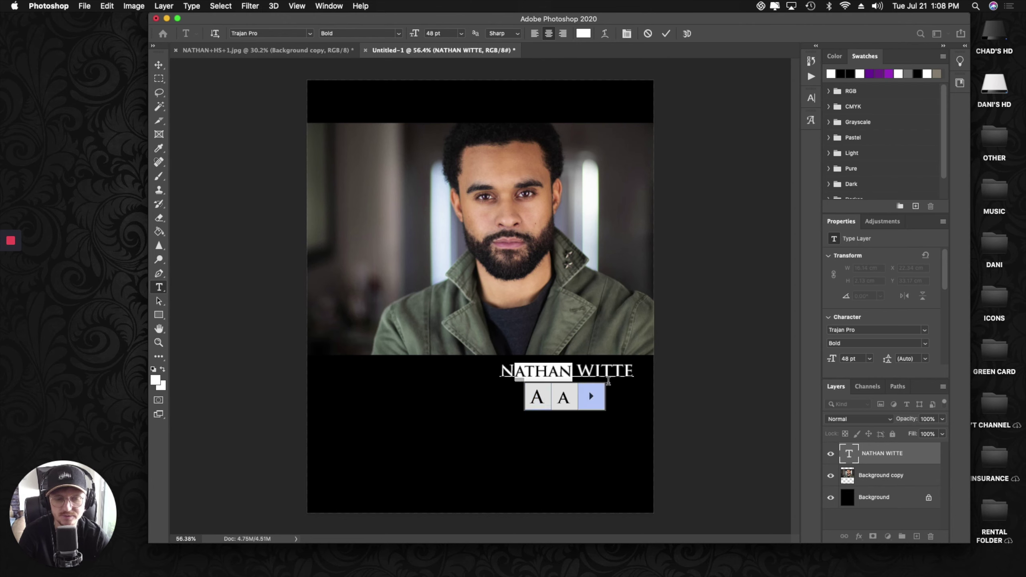
click(634, 376)
Step: Shrink the second word's letters after its initial to 48 pt and commit the text
drag(592, 372, 637, 370)
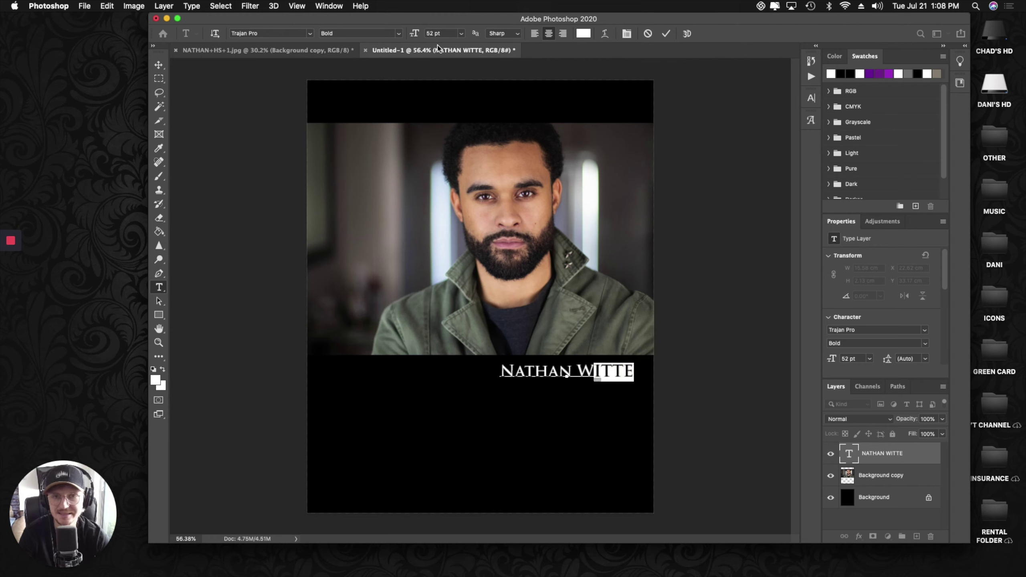
click(461, 34)
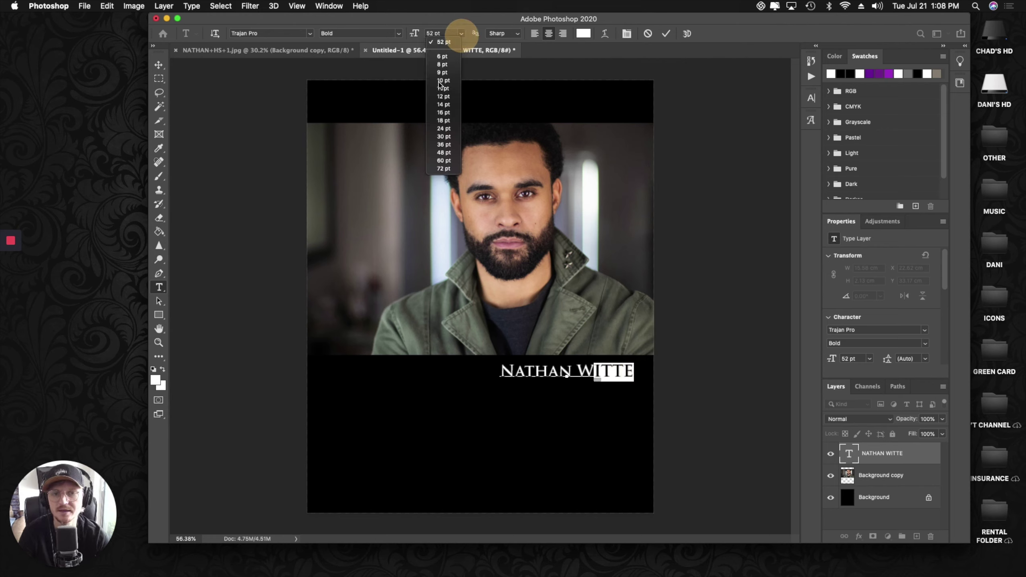
click(441, 156)
click(159, 64)
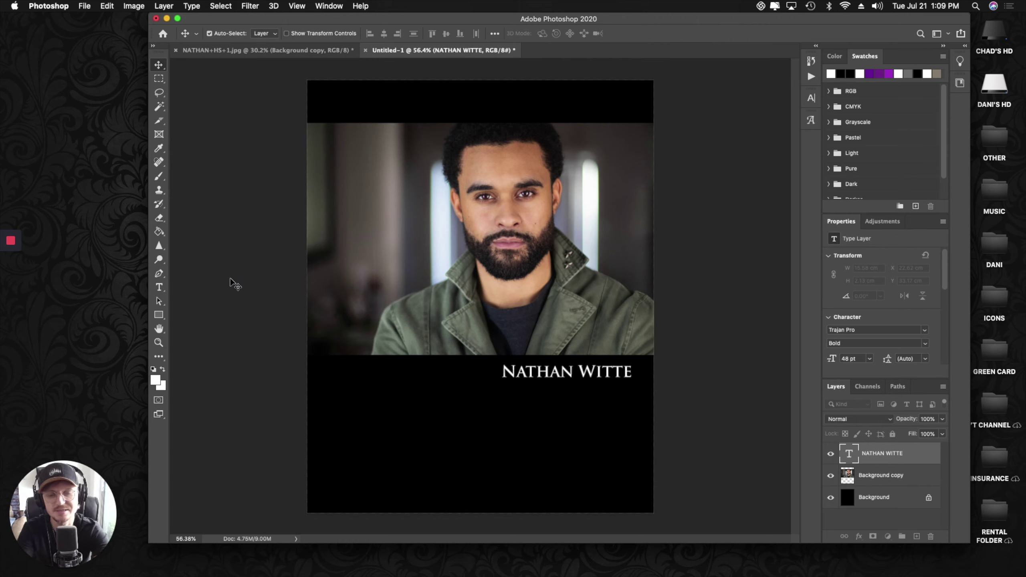
key(a)
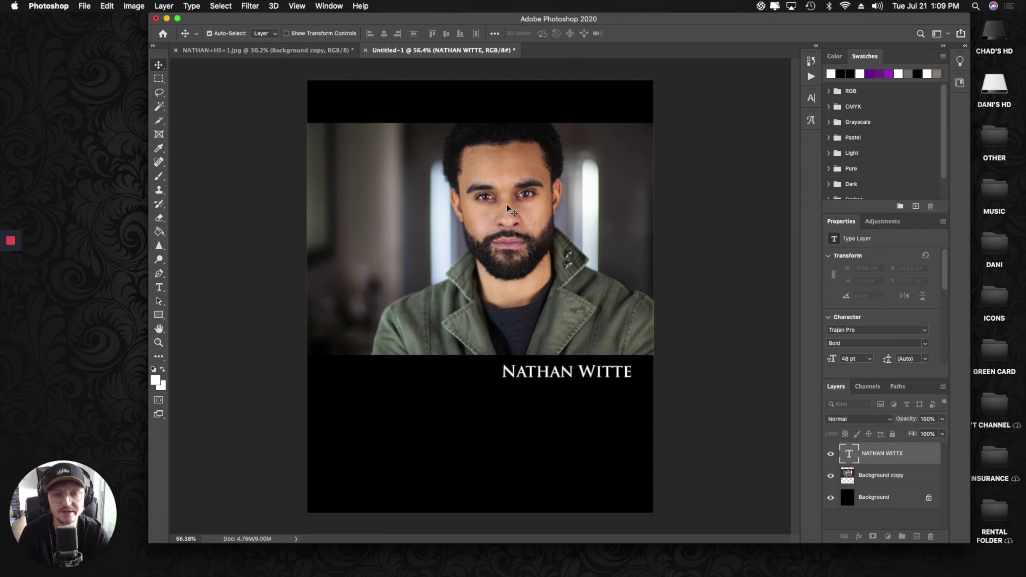
scroll(505, 203, up, 5)
scroll(560, 234, down, 4)
scroll(560, 233, down, 3)
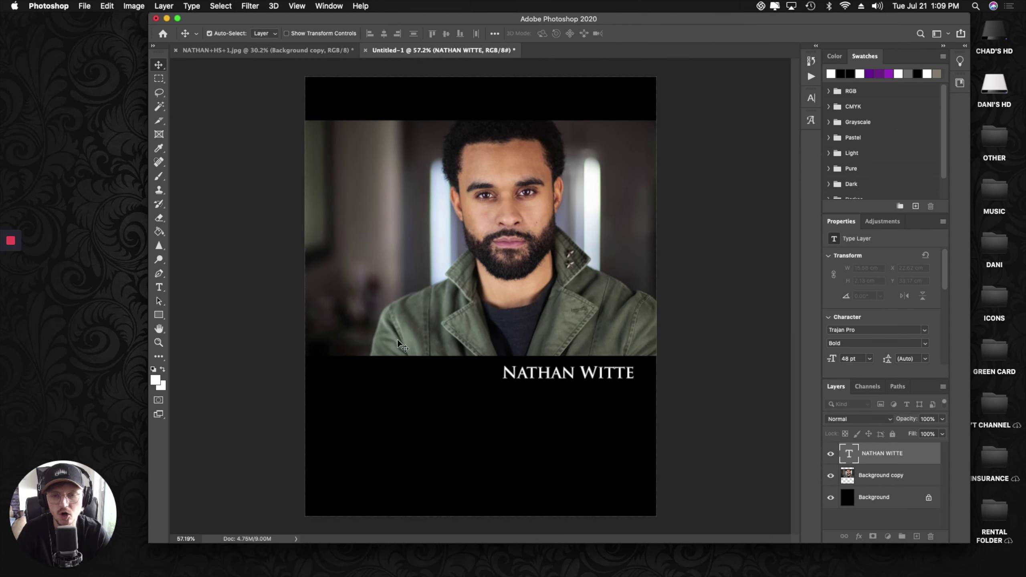
scroll(497, 299, up, 2)
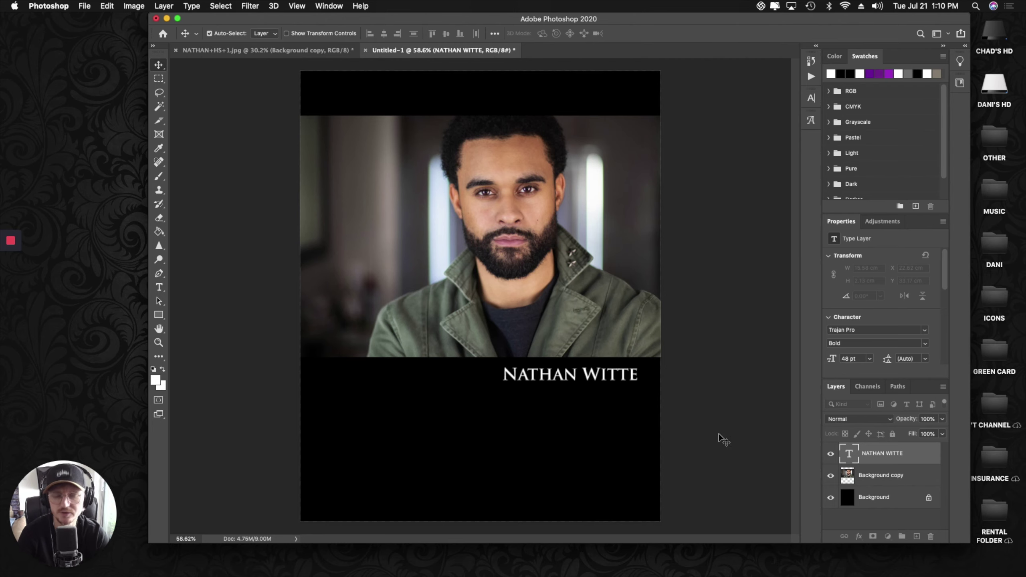
scroll(719, 435, down, 1)
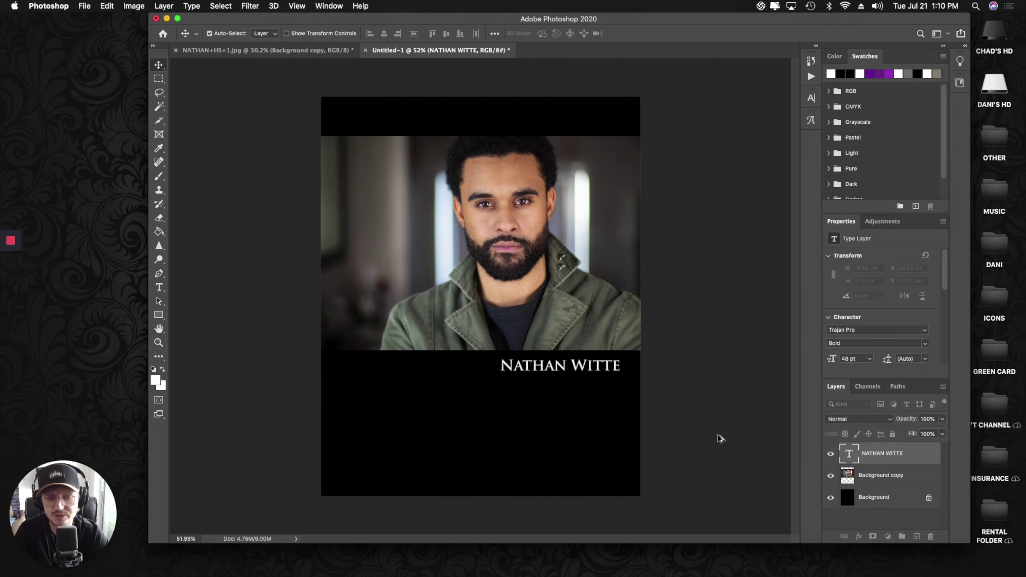
Step: Start a Save As to the iCloud Desktop, naming the file as the subject's headshot
click(85, 7)
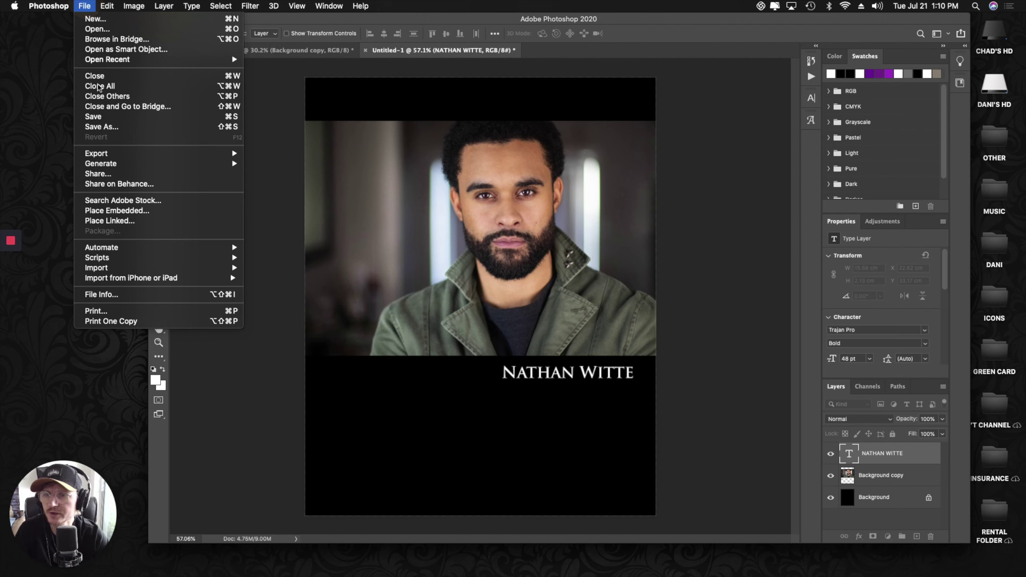
mouse_move(121, 153)
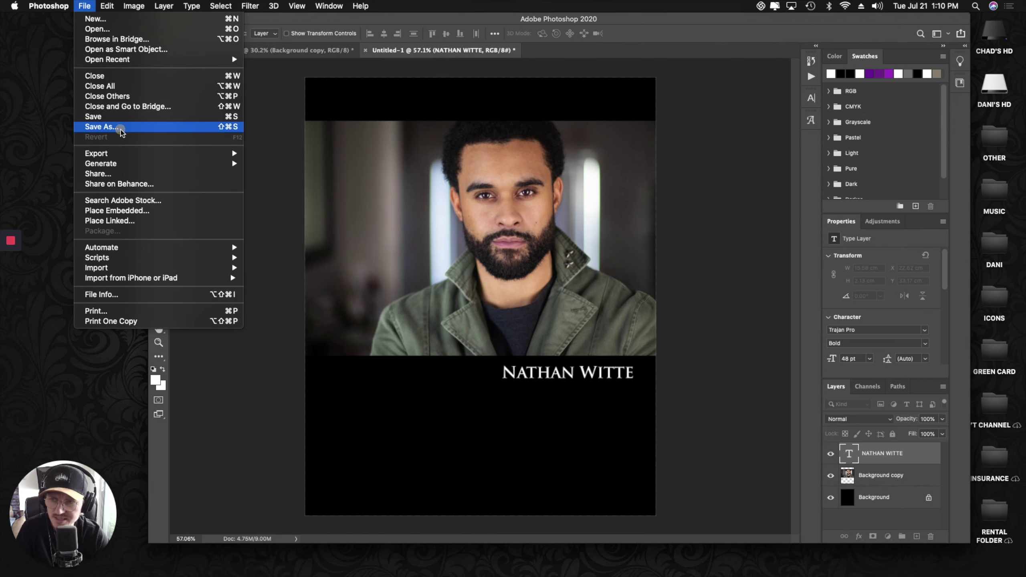
key(Escape)
key(super+s)
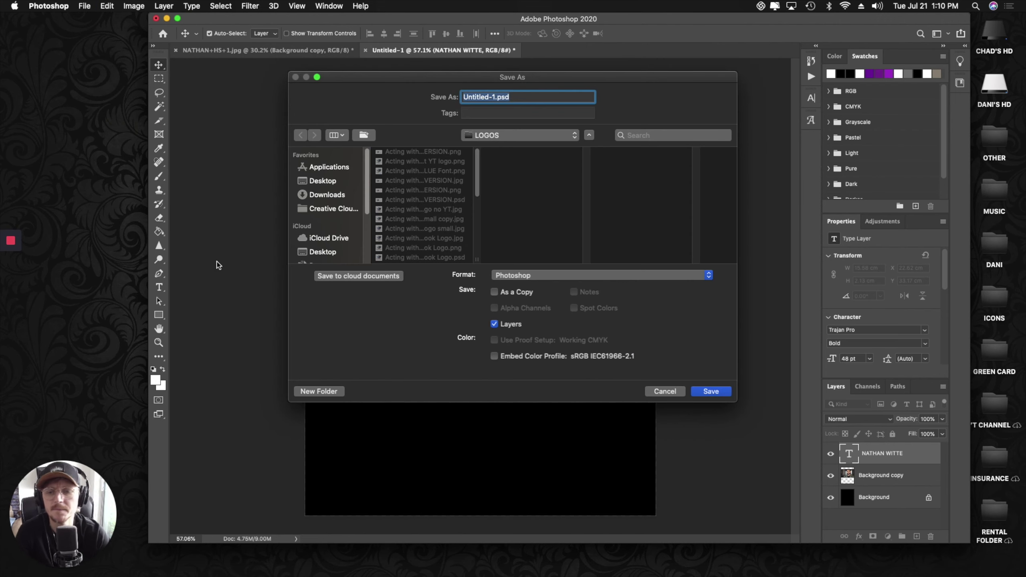
click(329, 253)
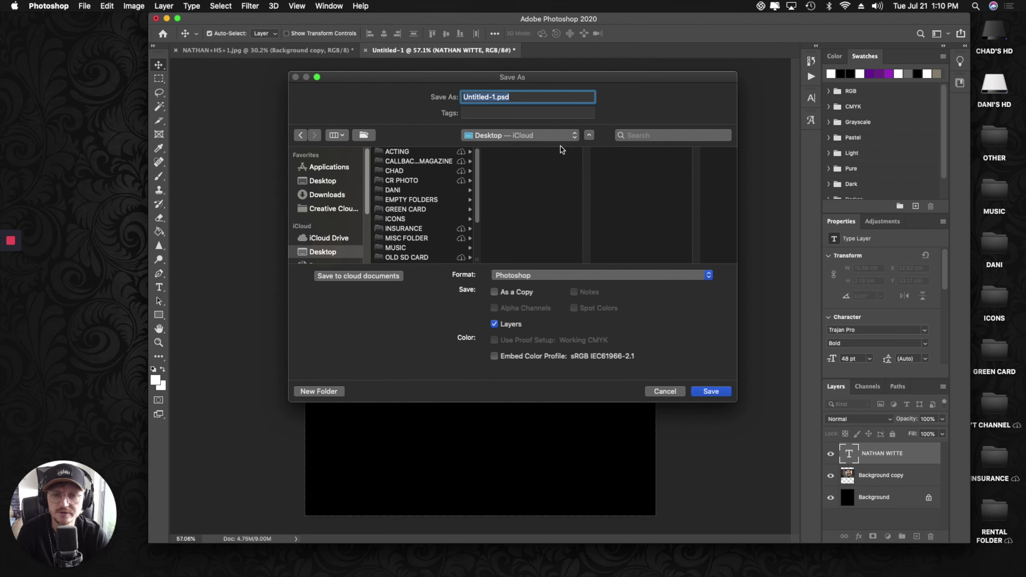
text(NAT)
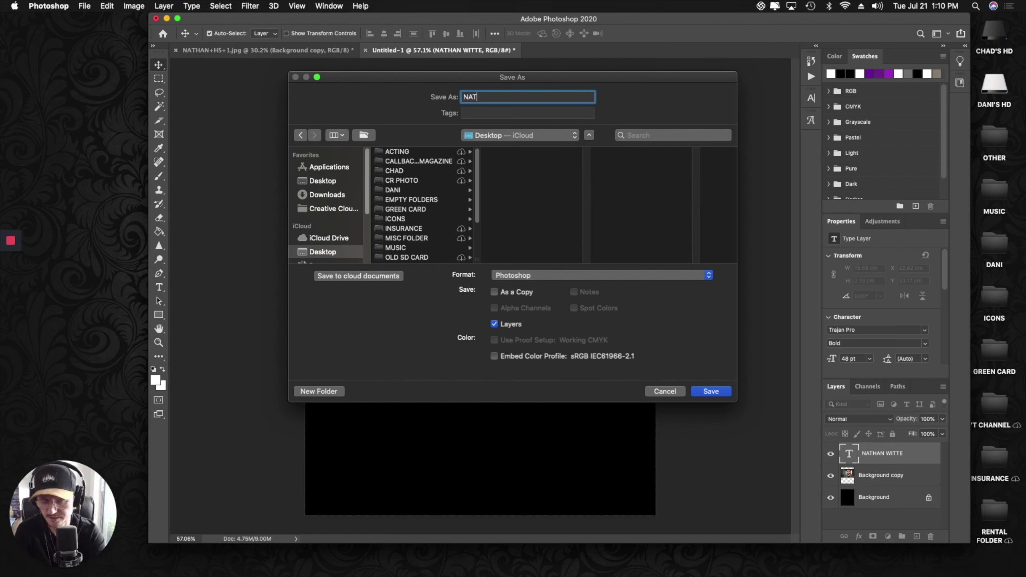
text(HAN HEADSHOT)
key(BackSpace)
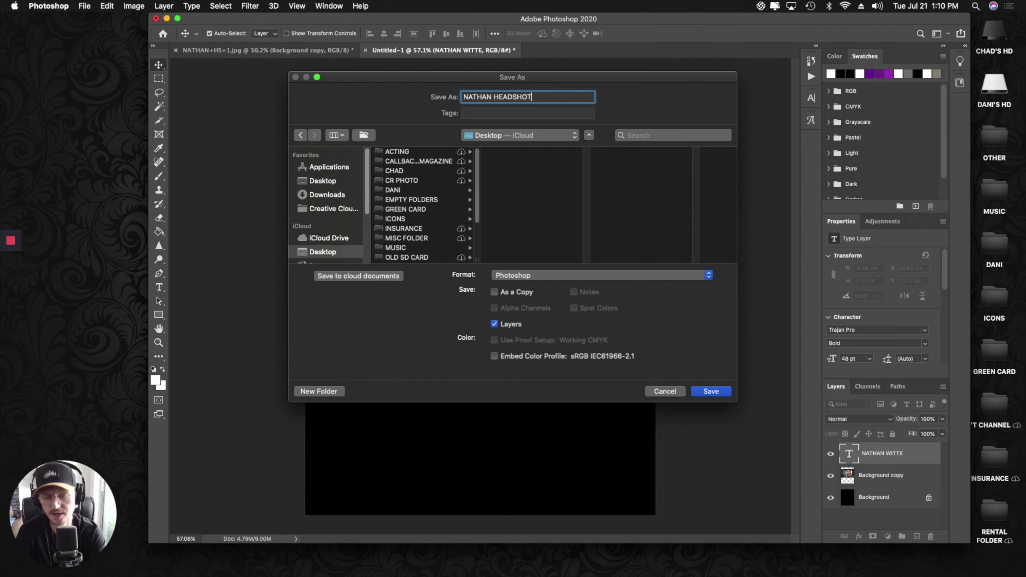
Step: Save it in JPEG format and accept Maximum quality 12 in JPEG Options
click(518, 276)
click(511, 344)
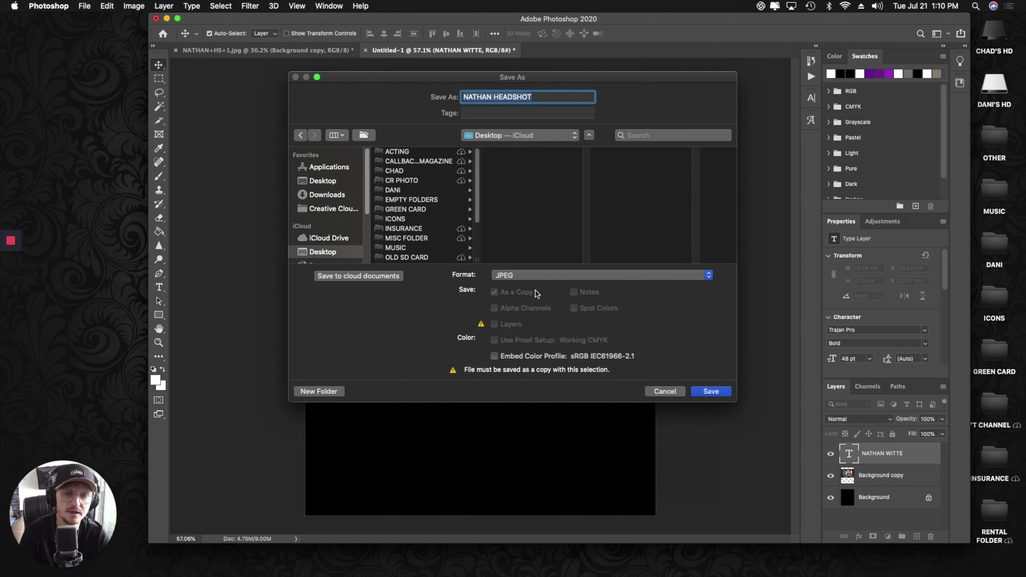
click(537, 276)
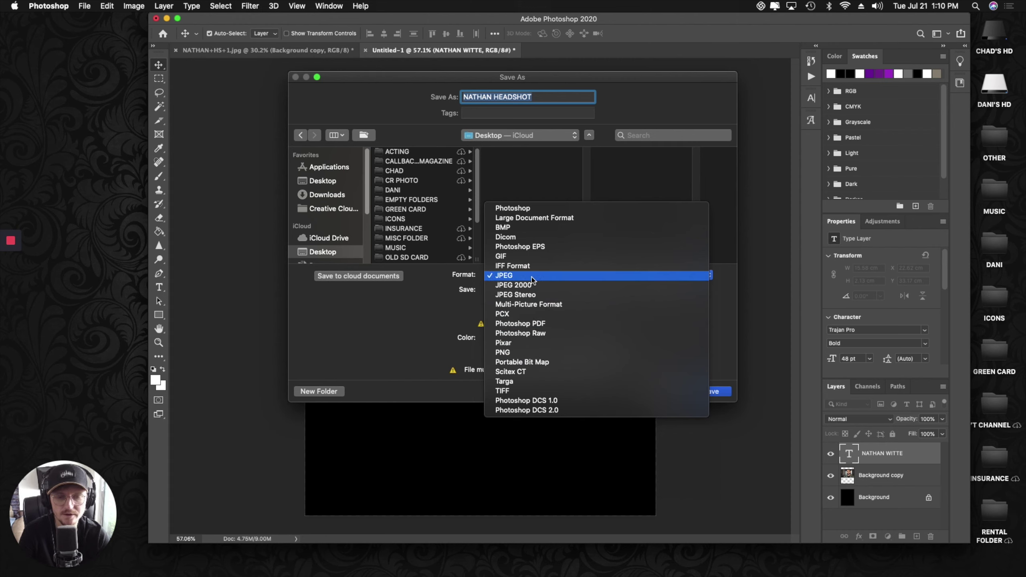
click(449, 314)
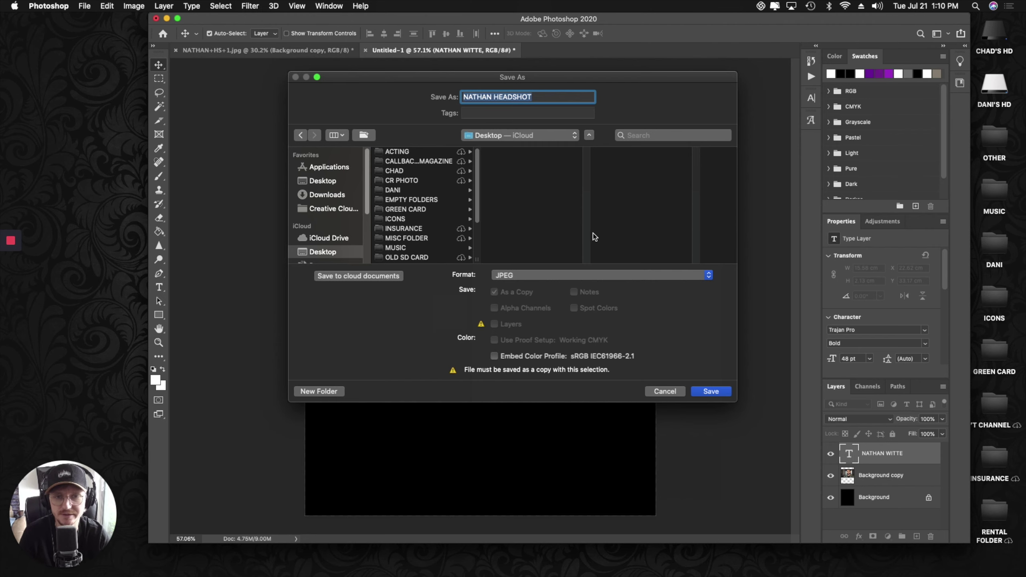
click(711, 391)
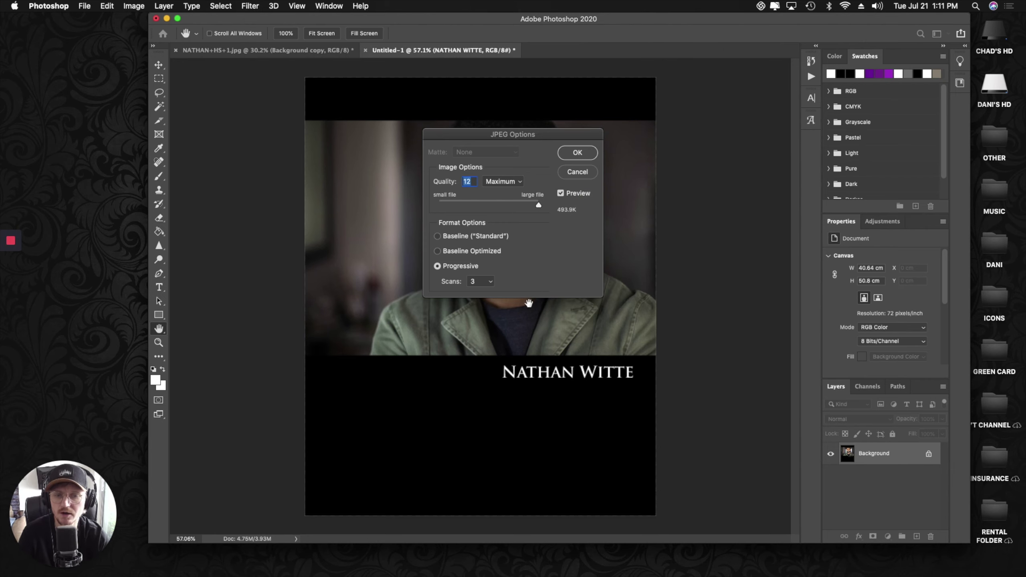
click(577, 153)
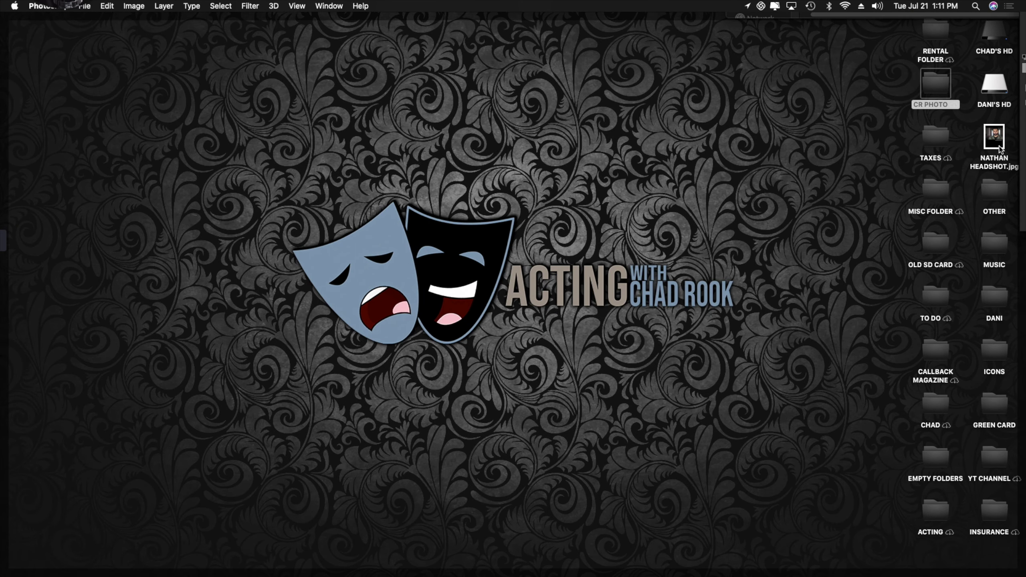
click(996, 142)
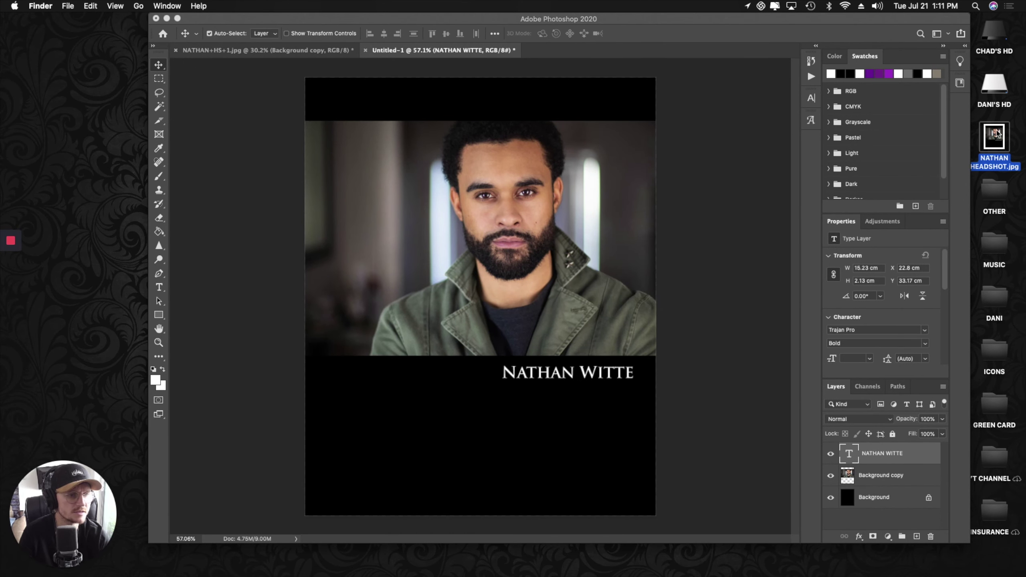
key(space)
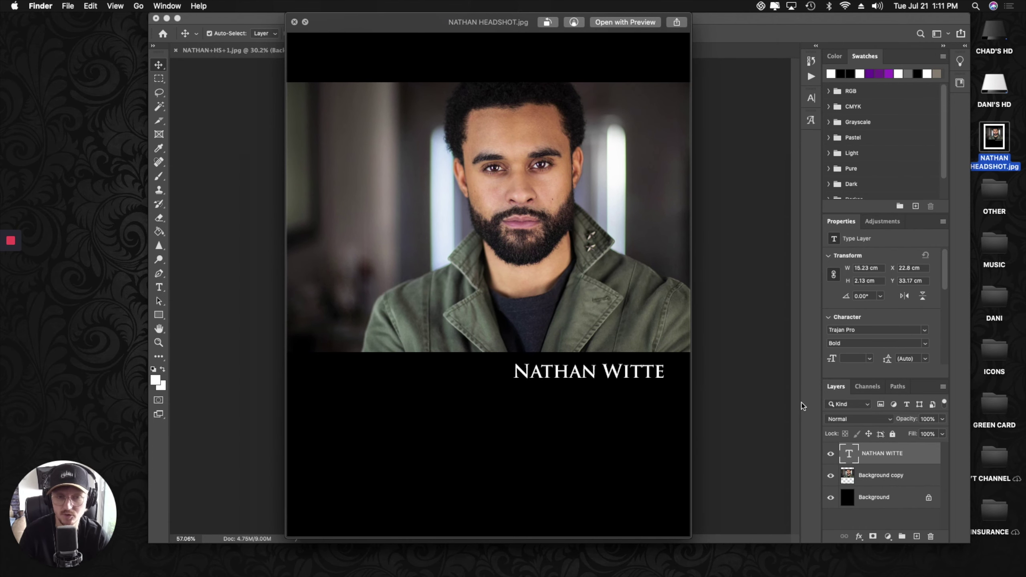
key(space)
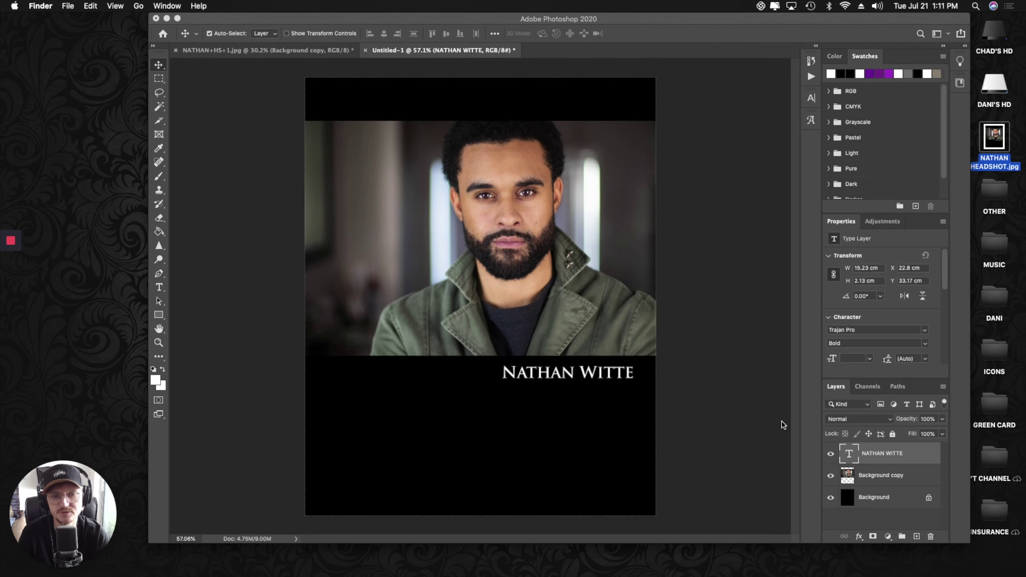
click(742, 319)
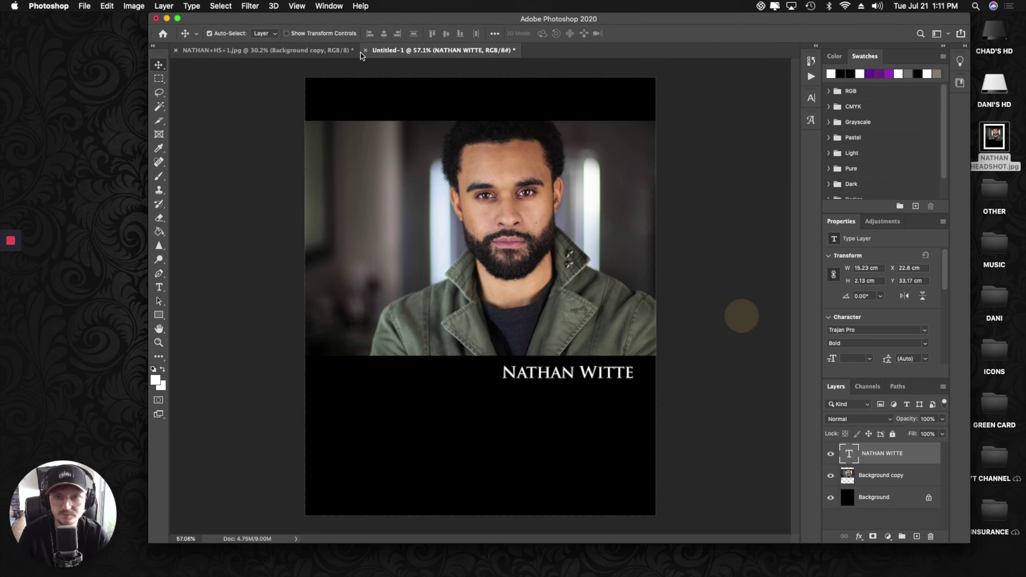
Step: Save the original photo to the Desktop as a 'NO BORDER' headshot JPEG at quality 12
click(225, 51)
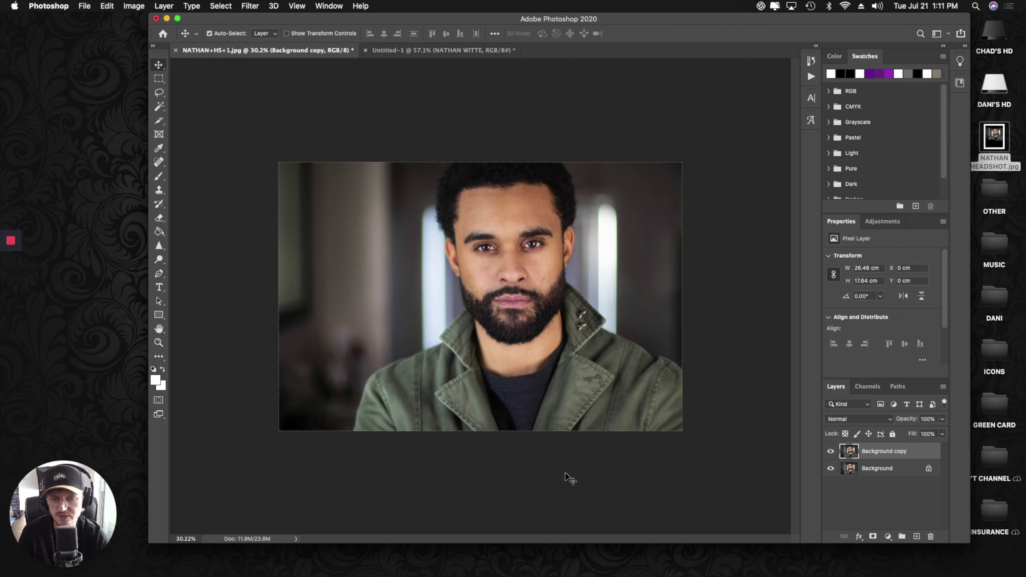
click(85, 5)
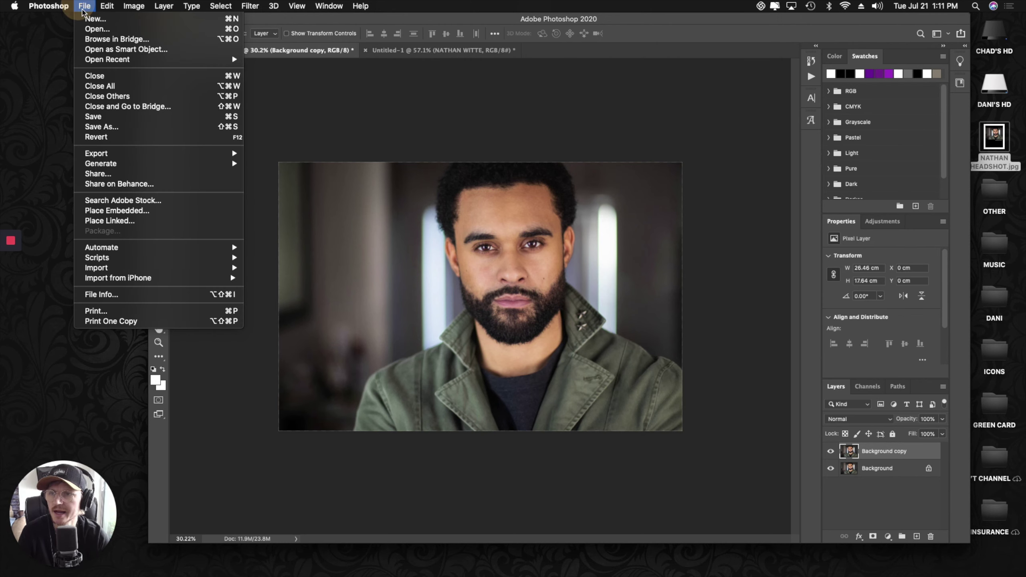
click(106, 127)
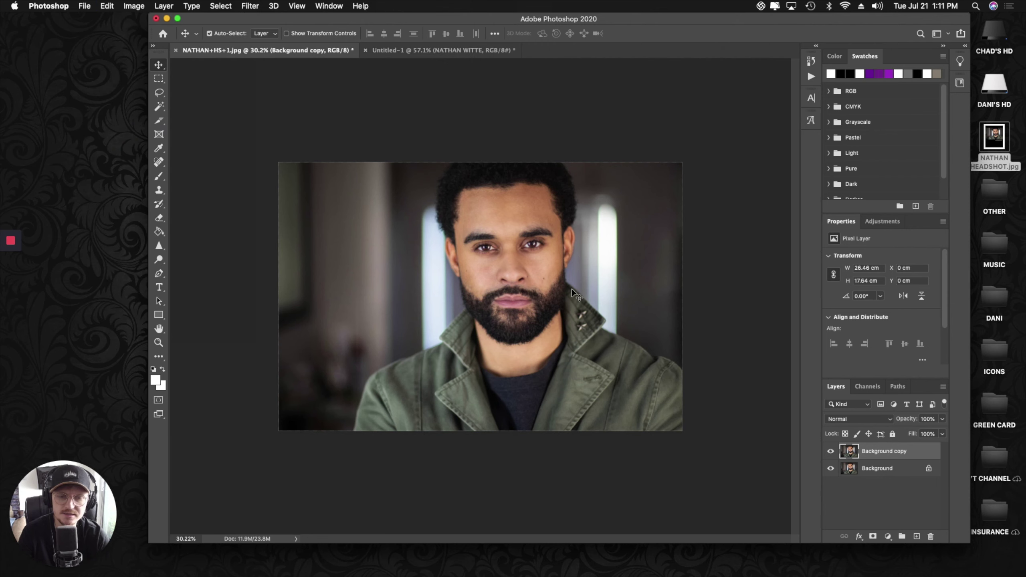
text(NATH)
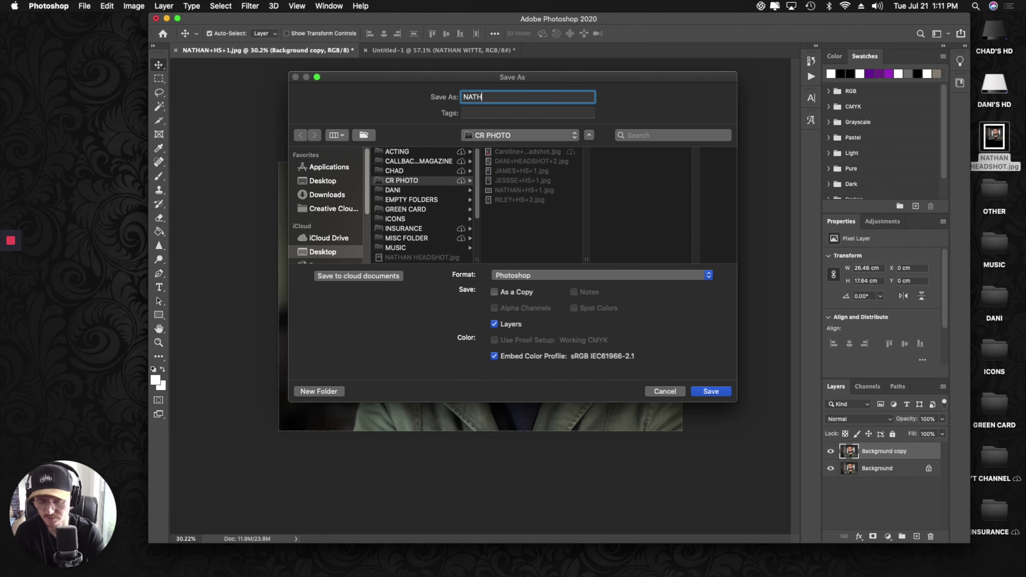
text(AN HEADSH)
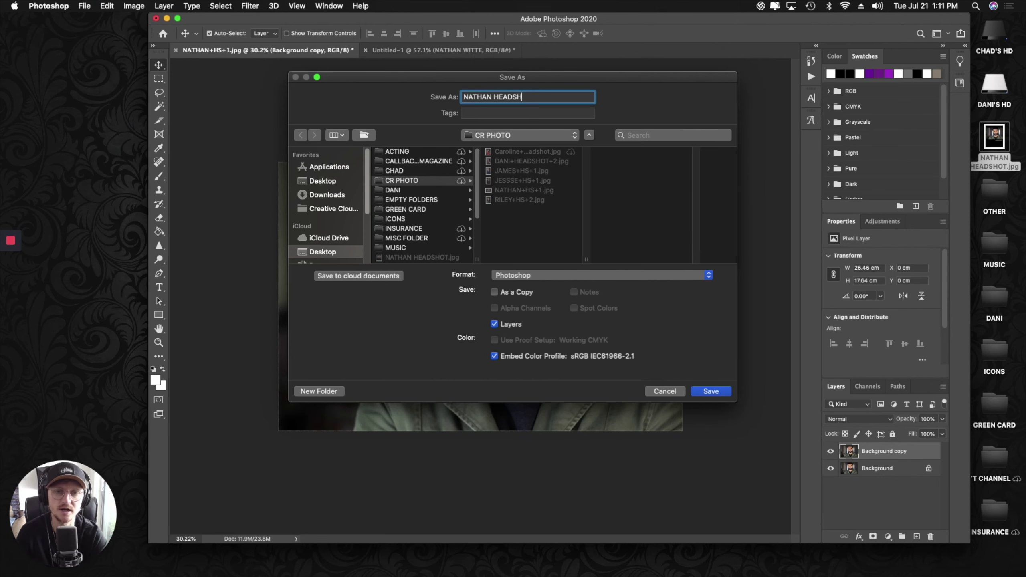
text(OT NO BORDER)
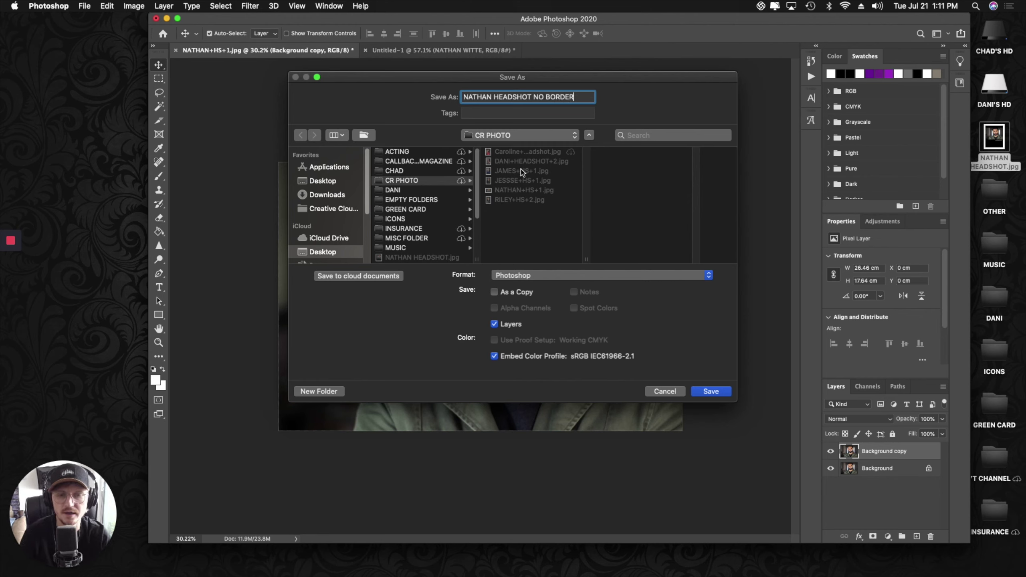
click(323, 251)
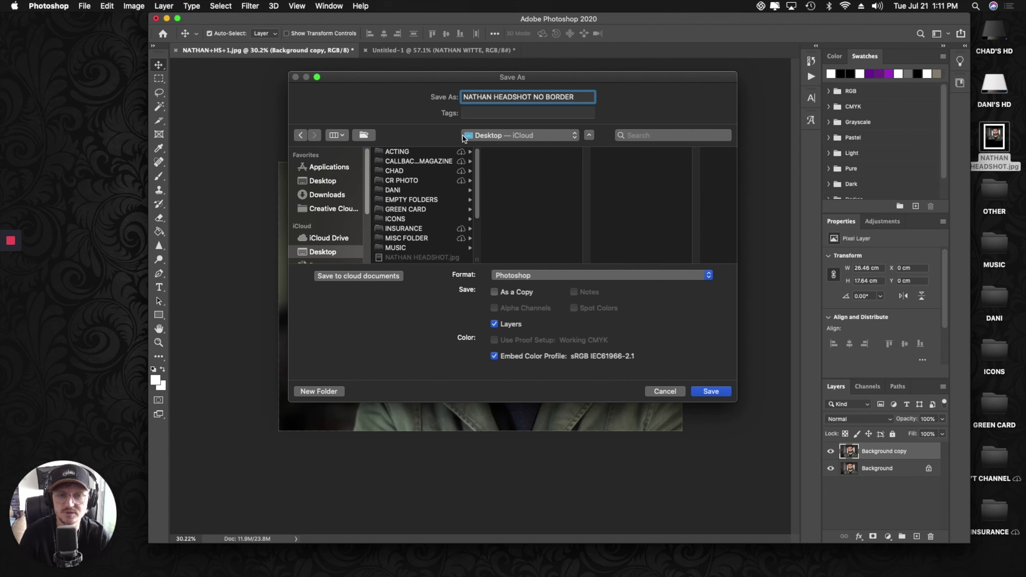
click(532, 276)
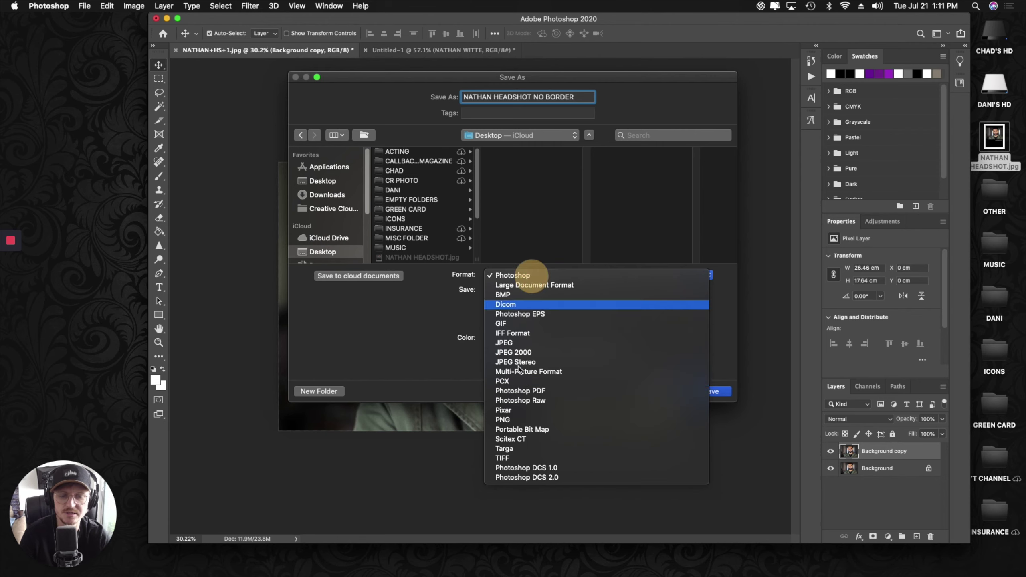
click(562, 344)
click(711, 391)
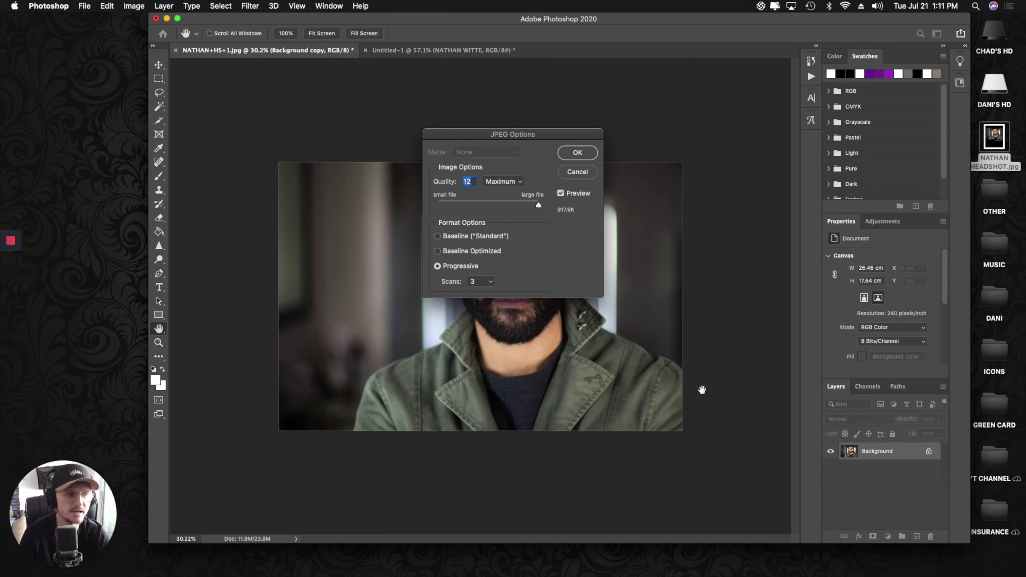
click(576, 153)
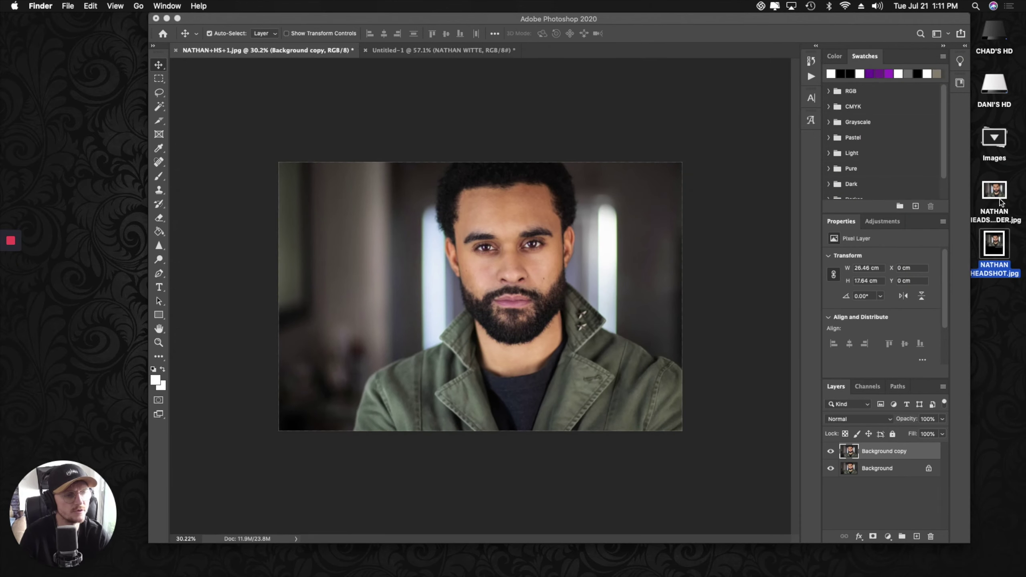
click(995, 243)
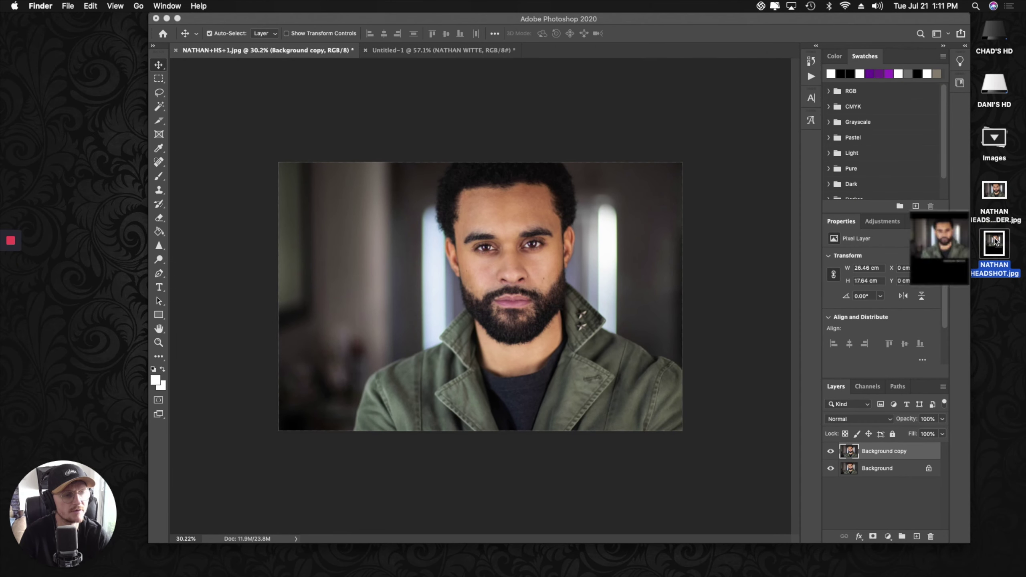
key(space)
key(Up)
key(Up)
key(Up)
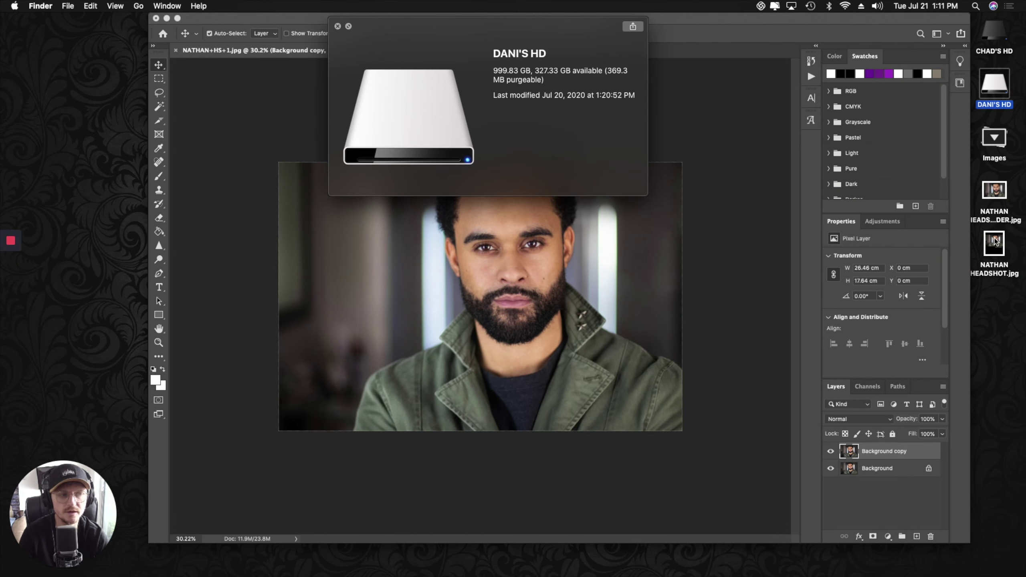
click(1006, 193)
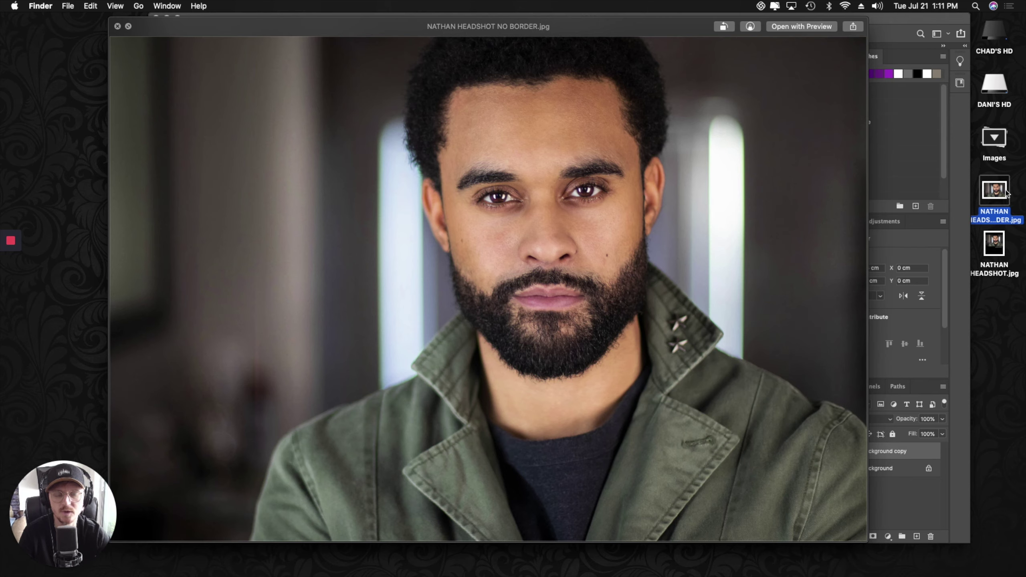
key(space)
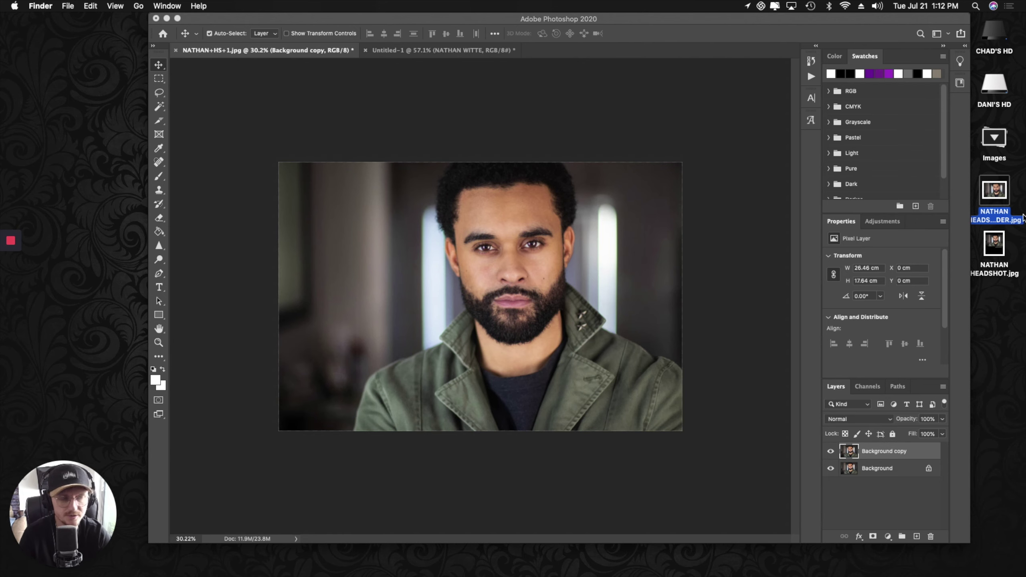
key(space)
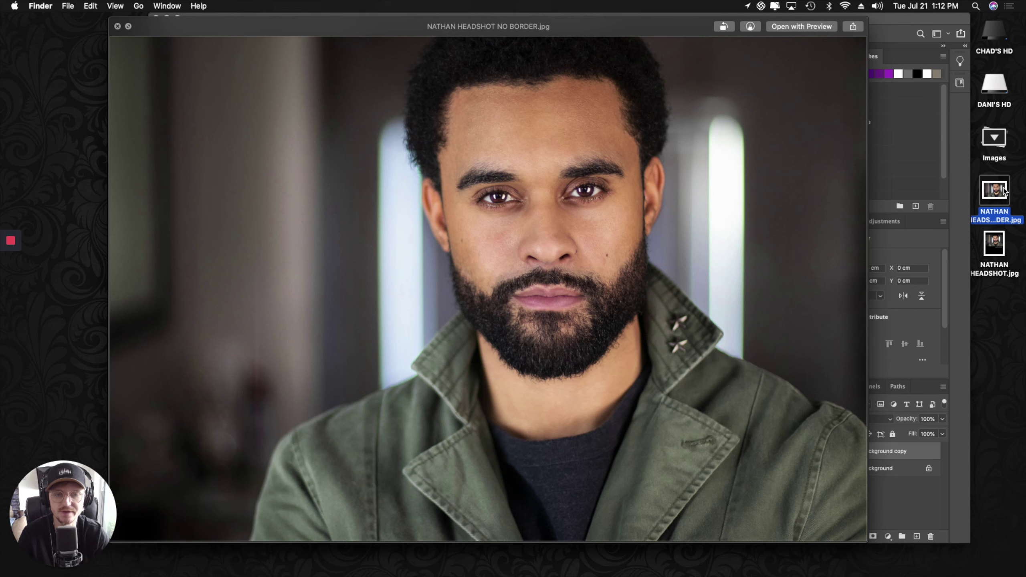
click(985, 258)
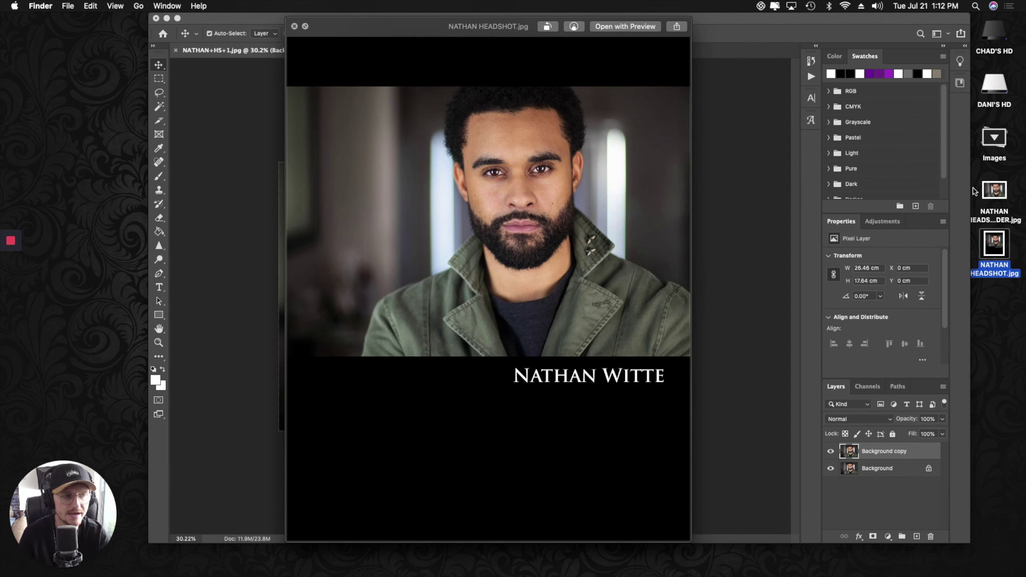
click(985, 194)
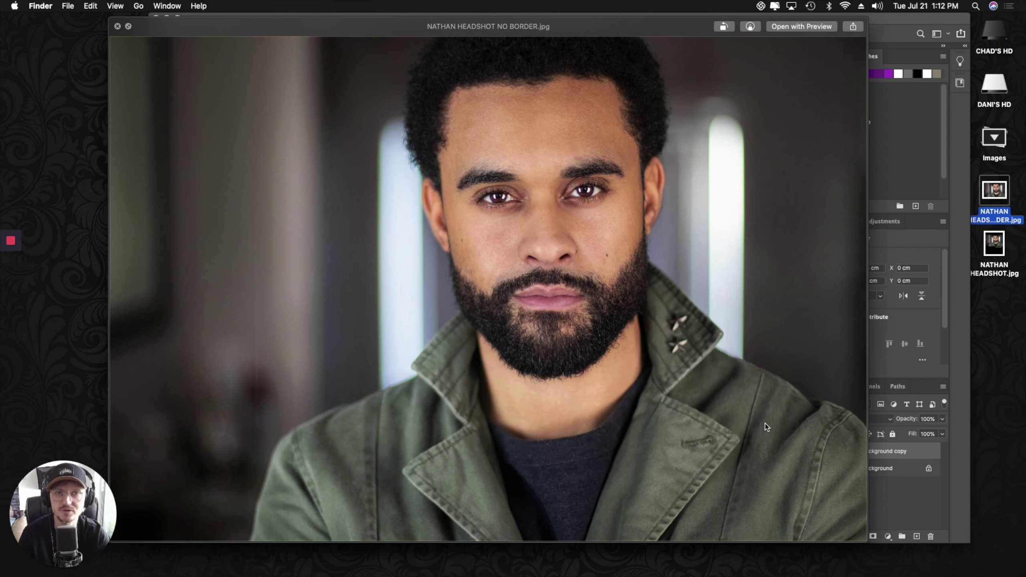
key(Down)
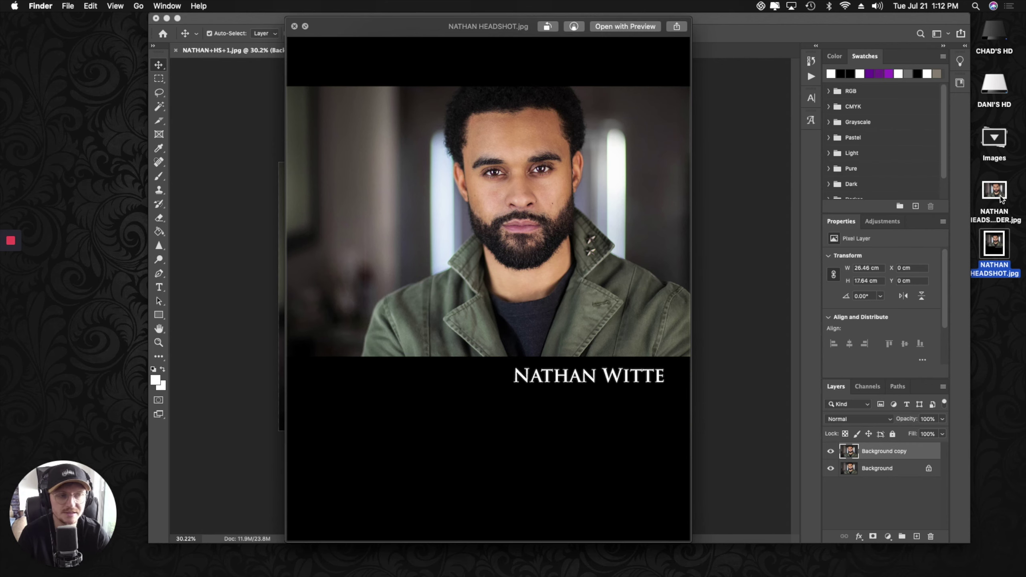
click(996, 194)
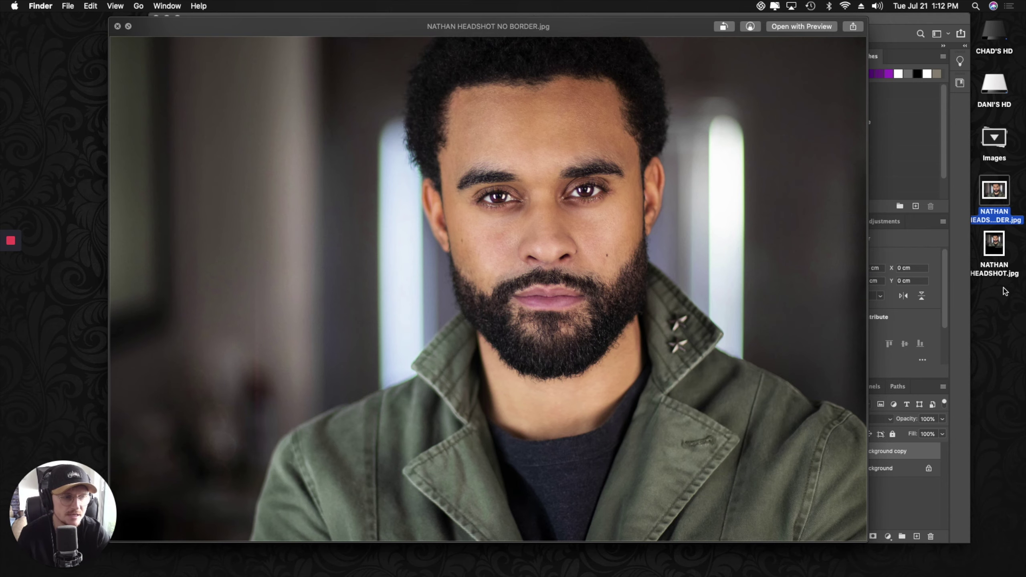
key(space)
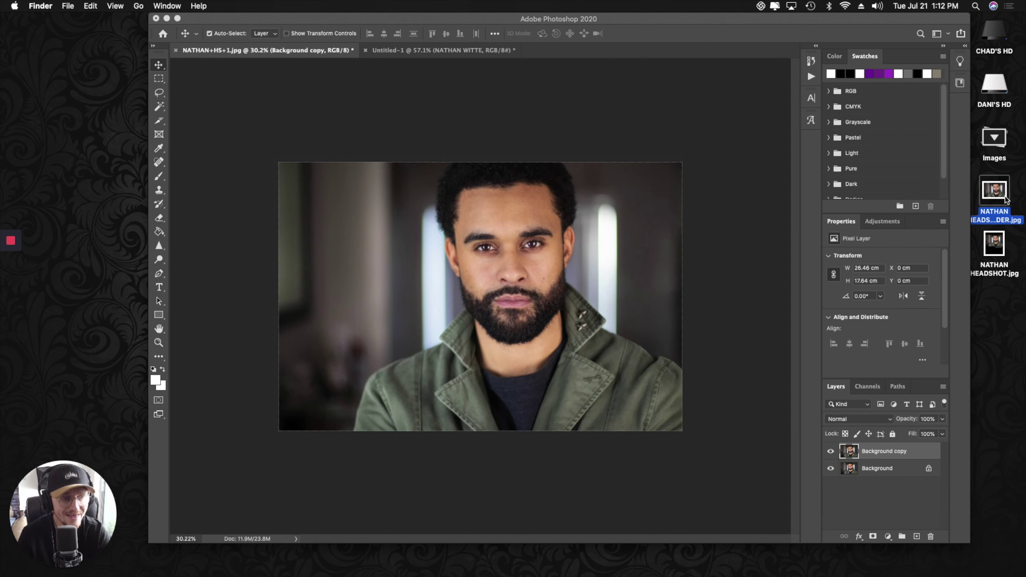
key(space)
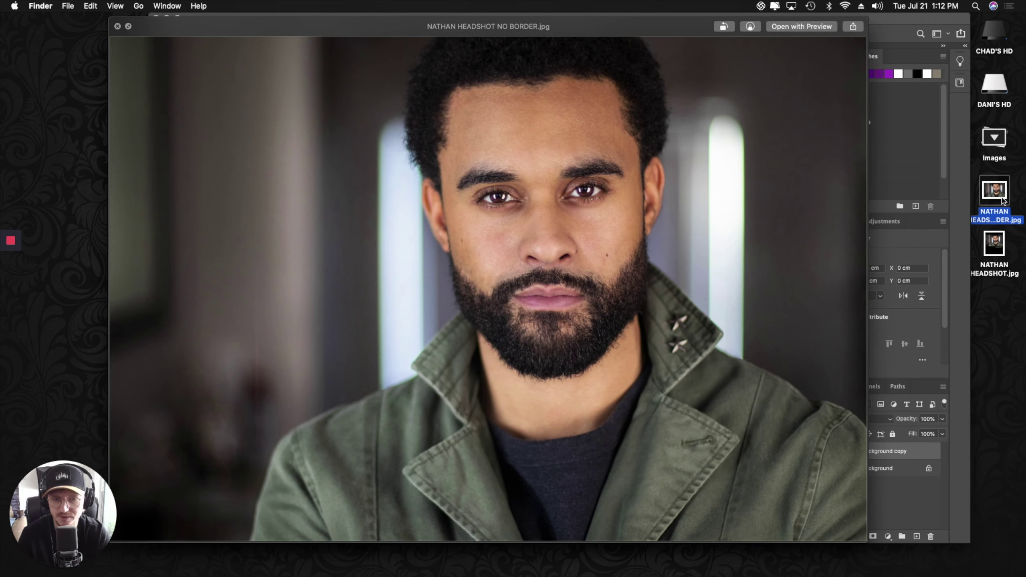
key(space)
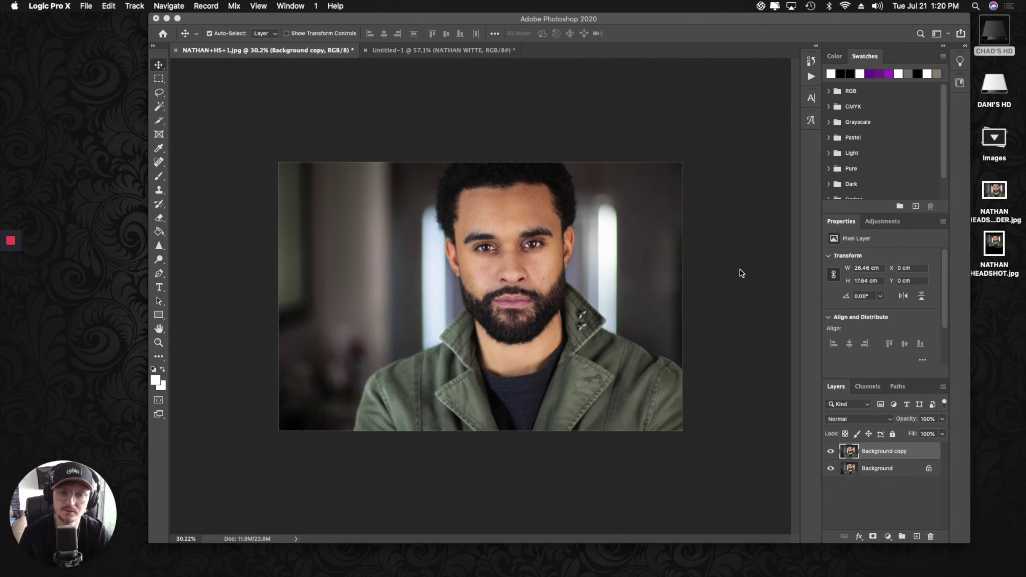
Step: Drag the second headshot JPEG from the CR PHOTO folder onto Photoshop to open it
key(F11)
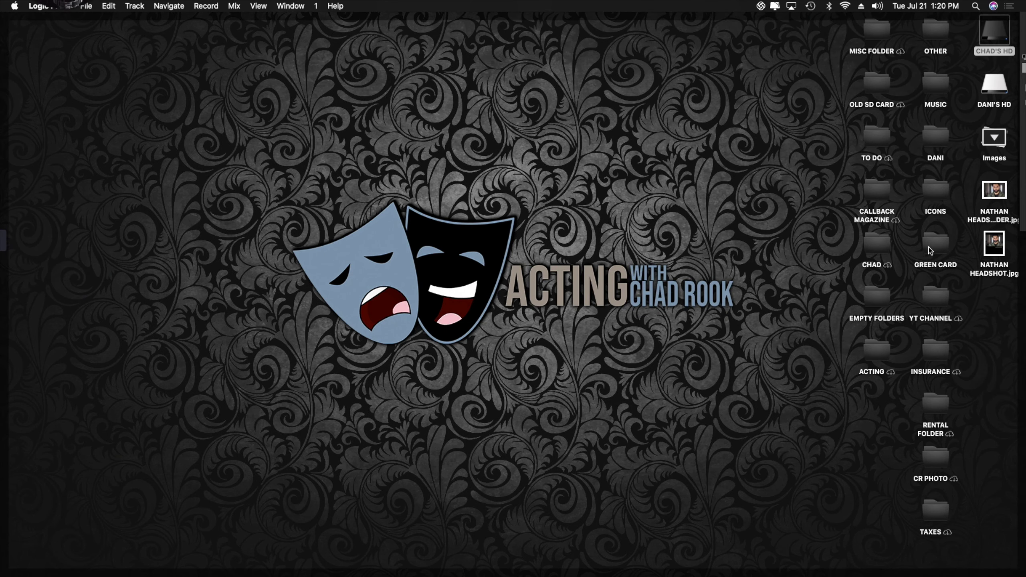
double_click(941, 455)
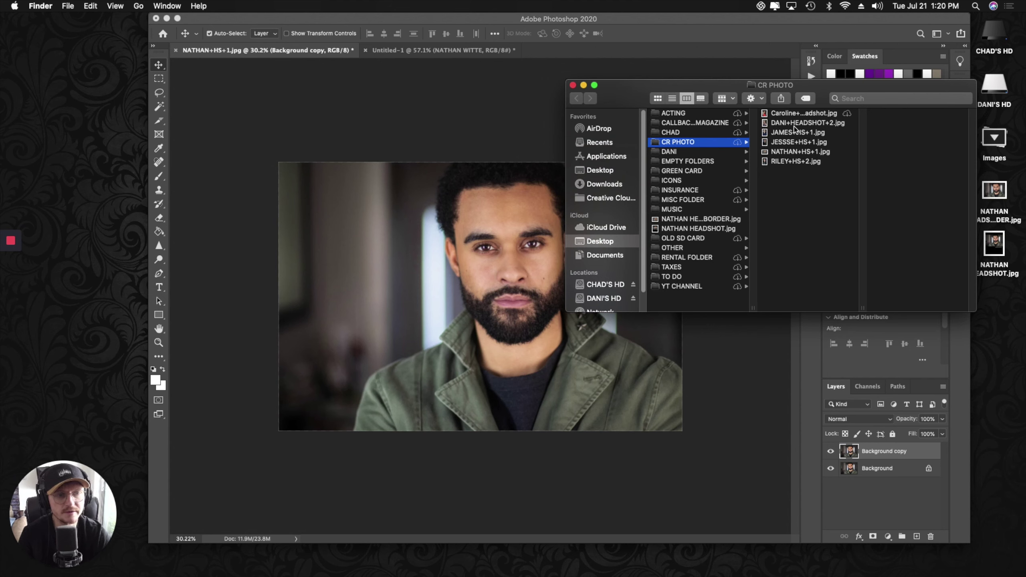
click(797, 123)
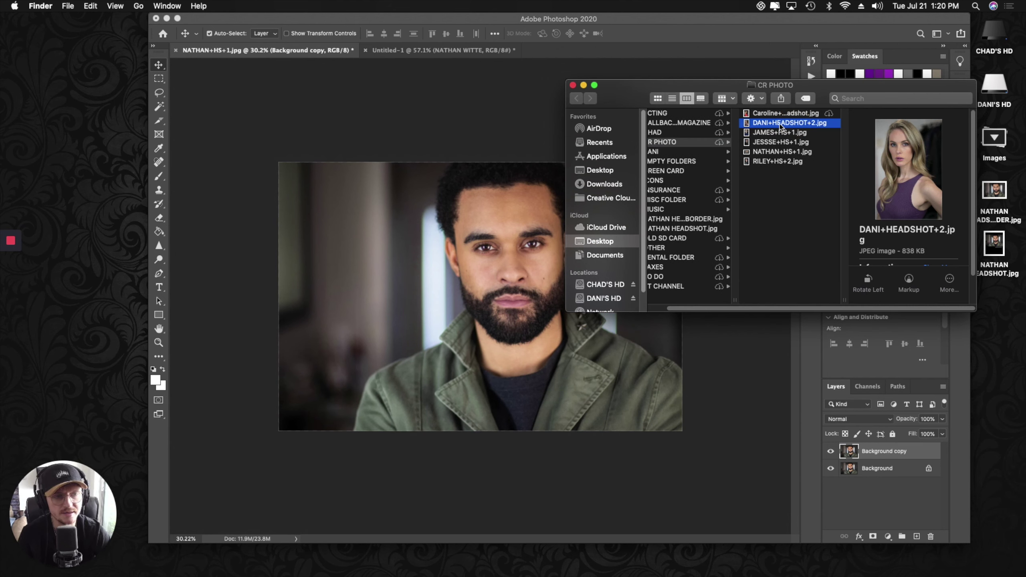
drag(779, 127, 473, 562)
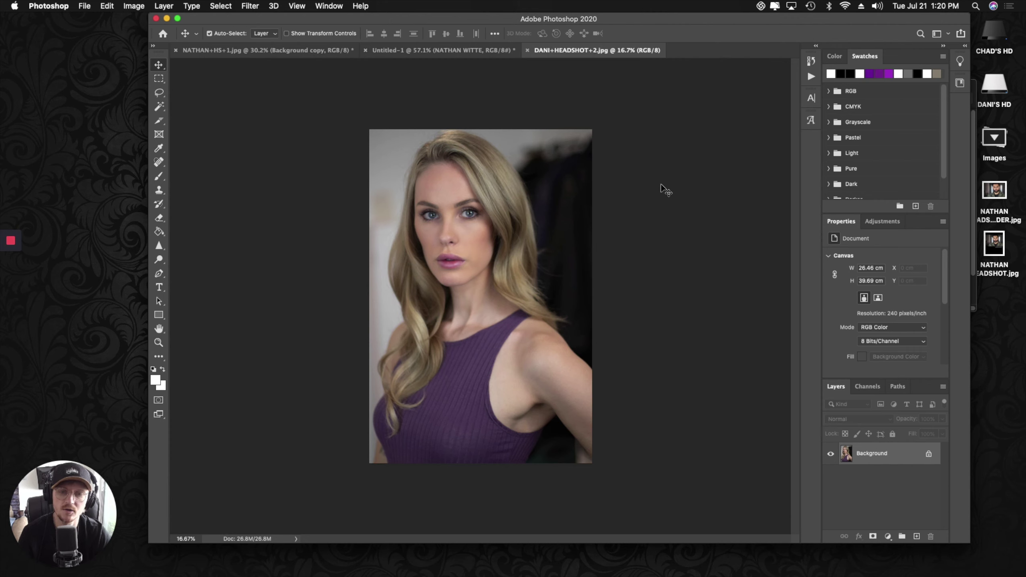
key(super+equal)
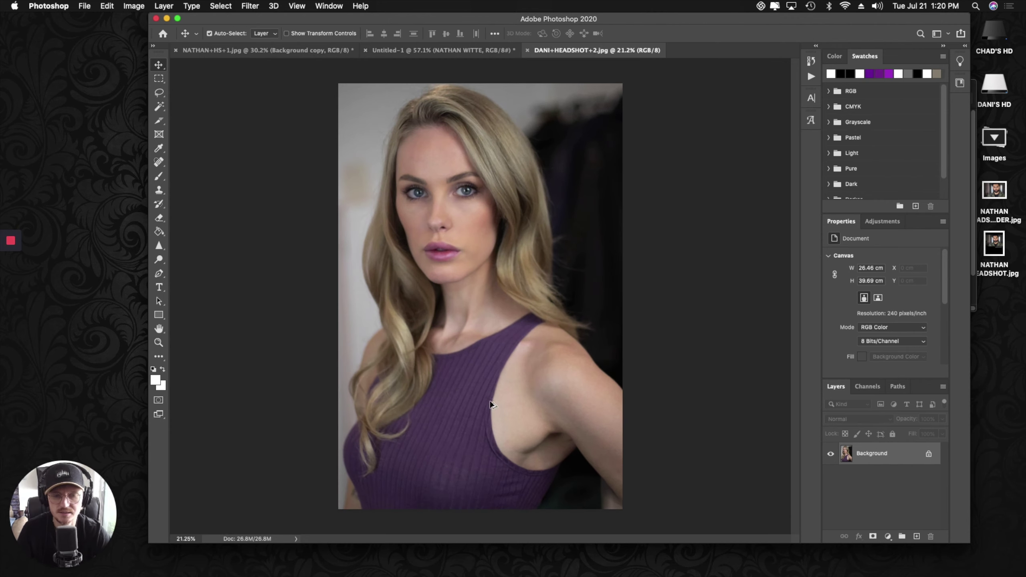
scroll(497, 394, down, 2)
scroll(499, 394, up, 1)
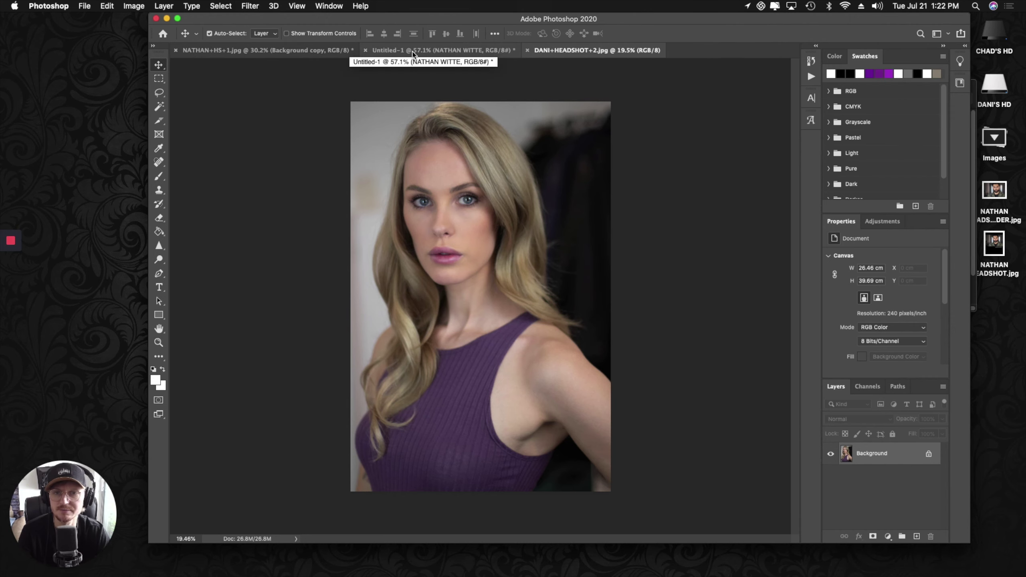
Step: Close the titled composite and the other headshot document without saving
click(365, 51)
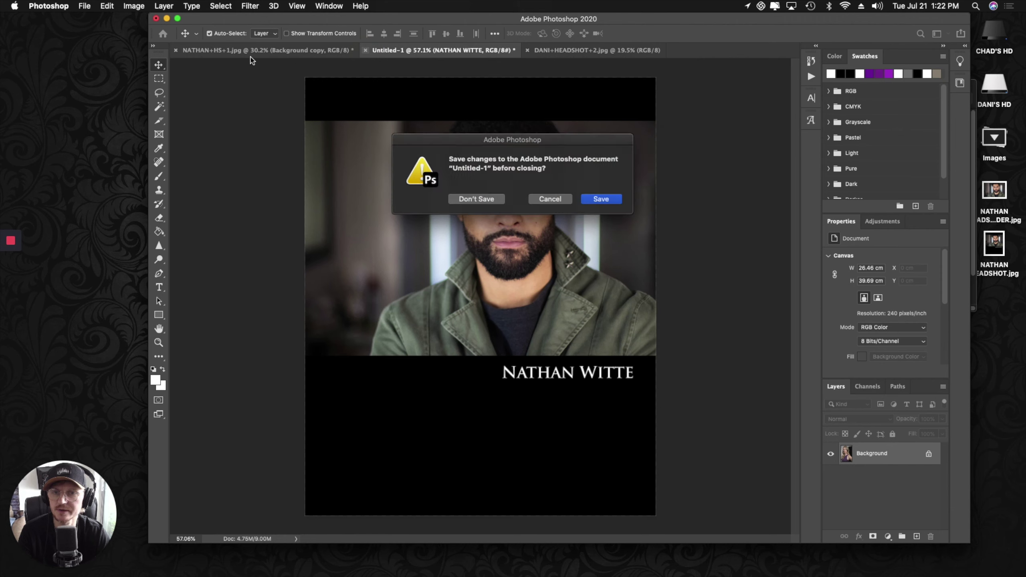
click(485, 198)
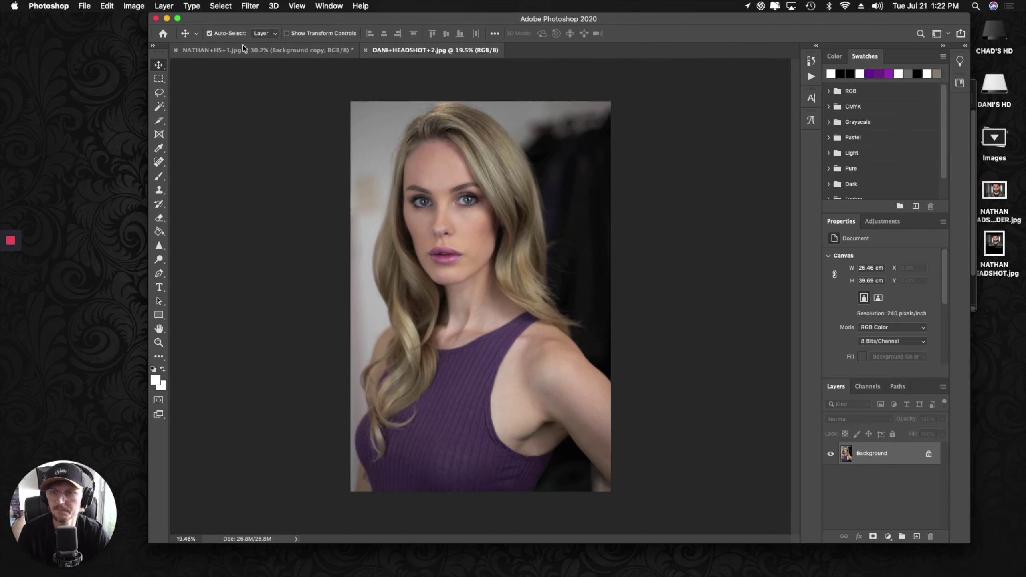
click(175, 50)
click(476, 201)
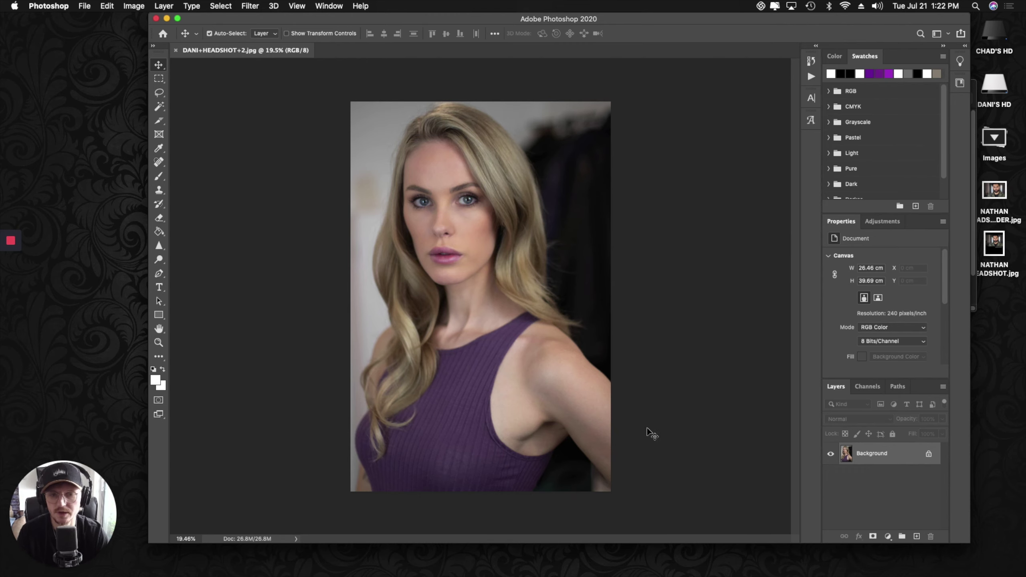
Step: Create a new white 16 × 20 inch document at 72 ppi
click(85, 7)
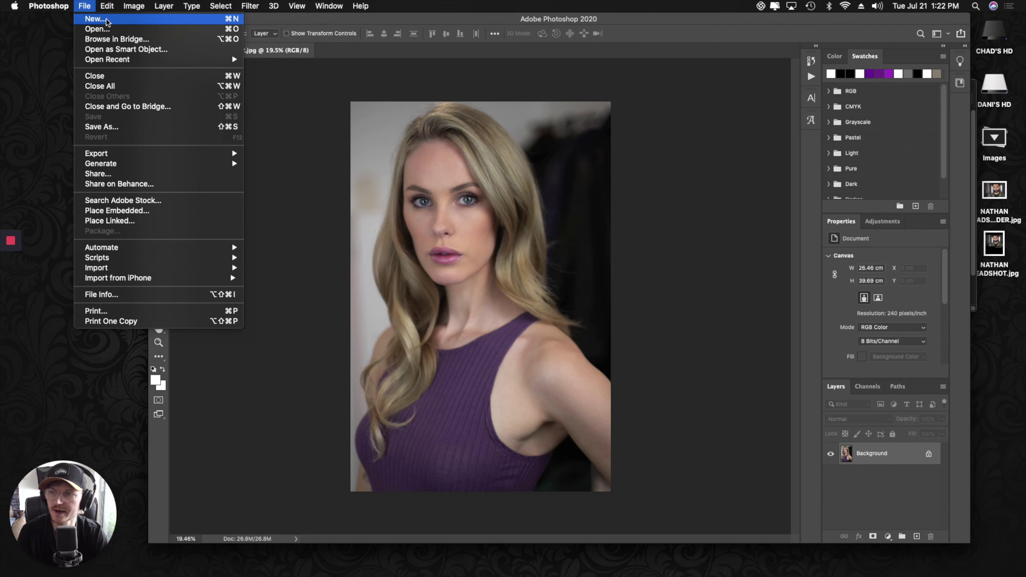
click(96, 19)
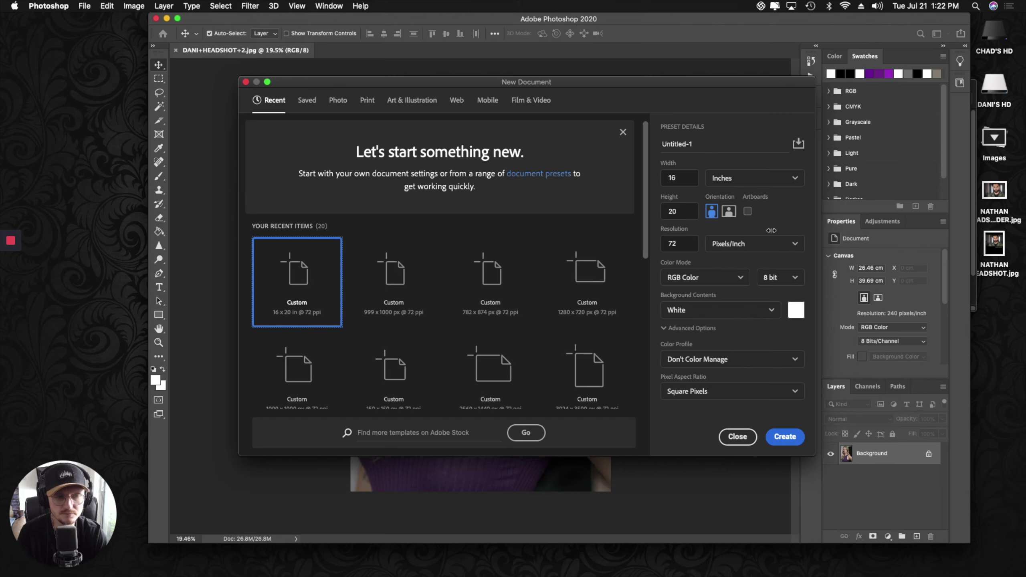
double_click(691, 177)
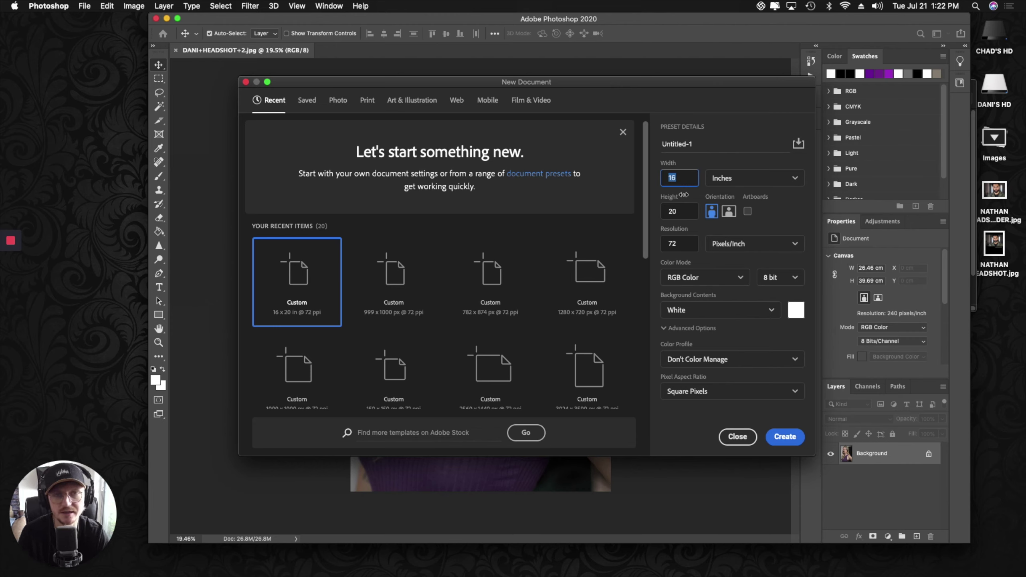
click(785, 436)
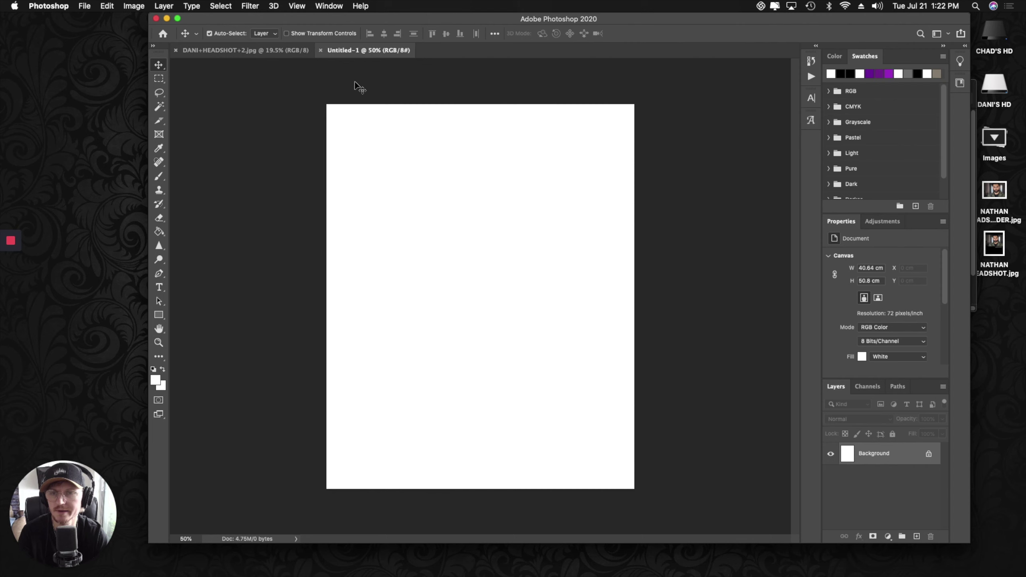
Step: Copy the headshot photo into the new canvas, then roughly scale and position it
click(221, 51)
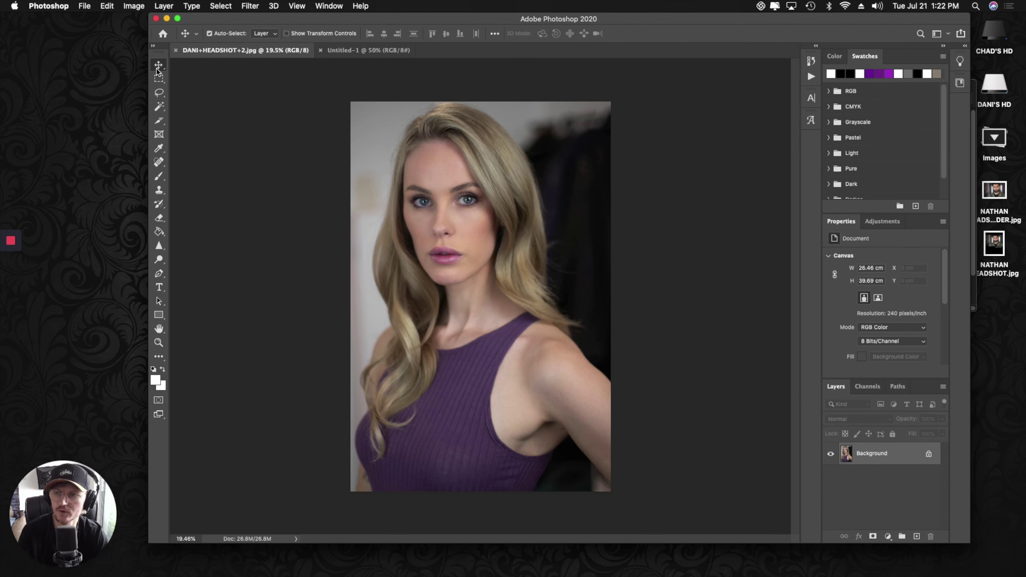
drag(397, 123, 416, 162)
drag(553, 171, 558, 242)
drag(589, 182, 486, 282)
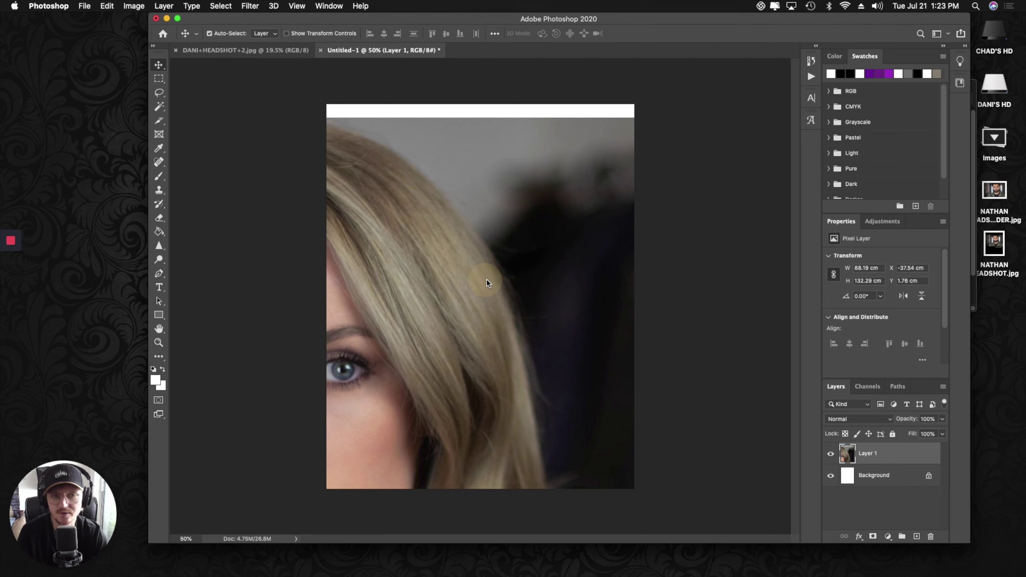
key(super+t)
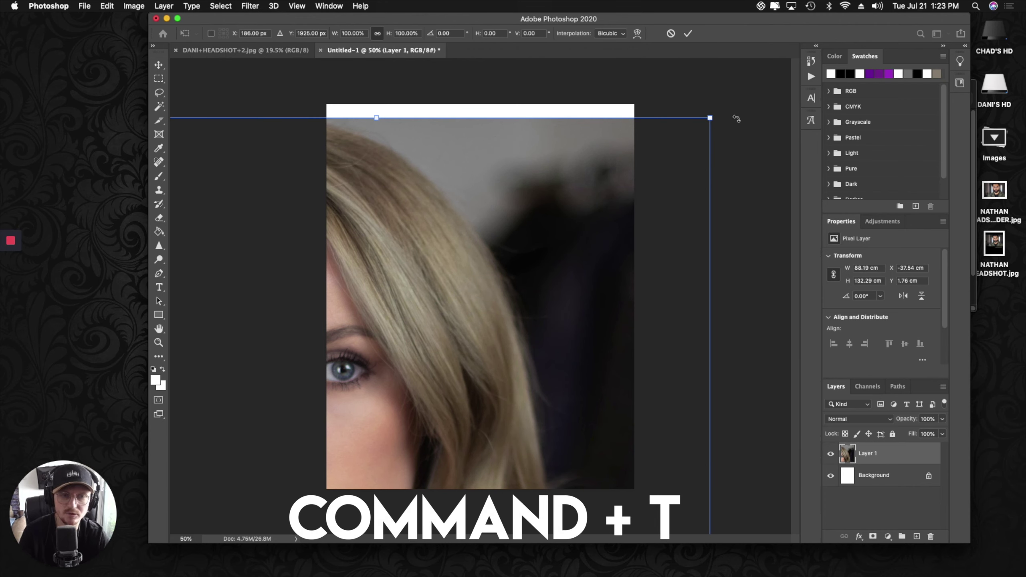
drag(712, 117, 630, 154)
drag(695, 104, 630, 205)
drag(586, 242, 548, 179)
click(157, 66)
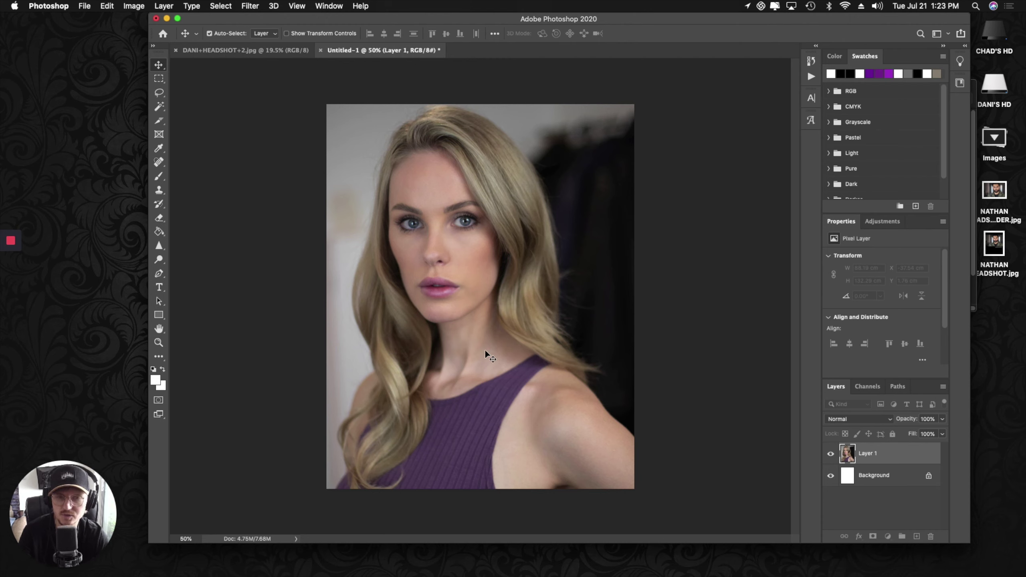
Step: Rescale the photo to about 94.67% and centre it near the canvas top with a margin
key(super)
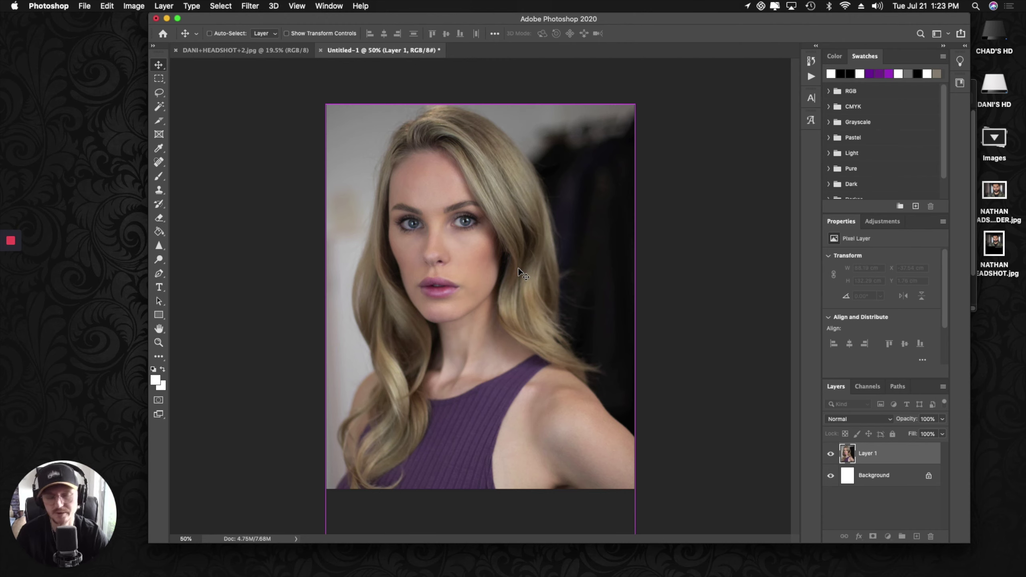
key(super+t)
drag(633, 104, 626, 120)
mouse_move(417, 225)
mouse_down()
mouse_move(434, 225)
mouse_move(422, 224)
mouse_up()
drag(629, 118, 615, 122)
drag(578, 173, 584, 180)
drag(503, 324, 504, 309)
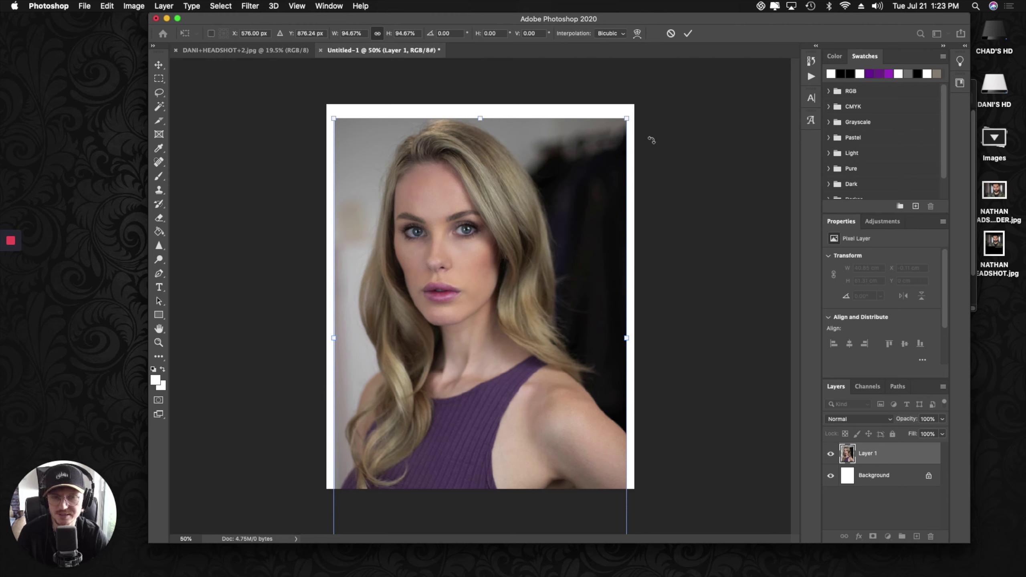
drag(503, 311, 503, 302)
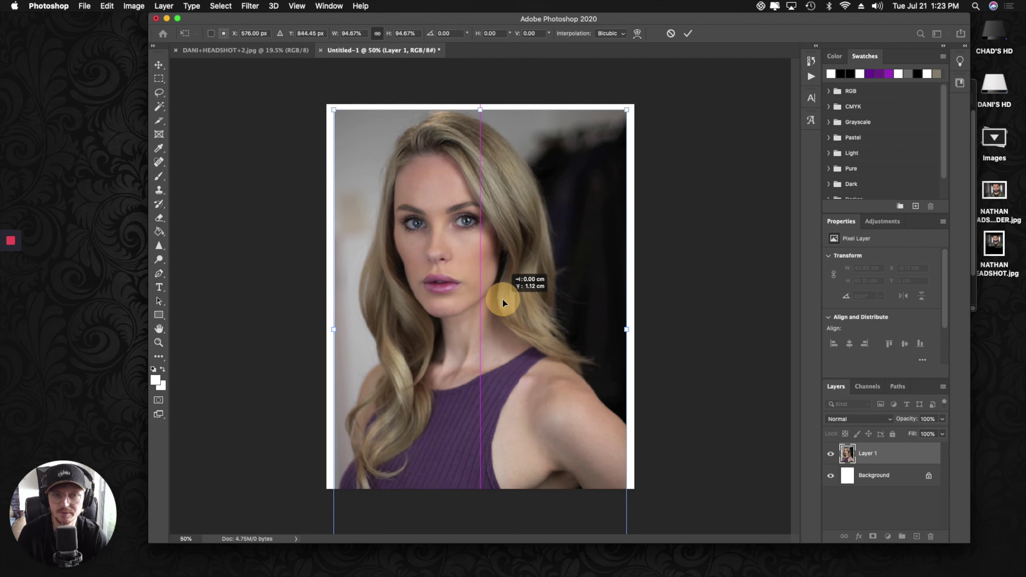
drag(501, 298, 502, 298)
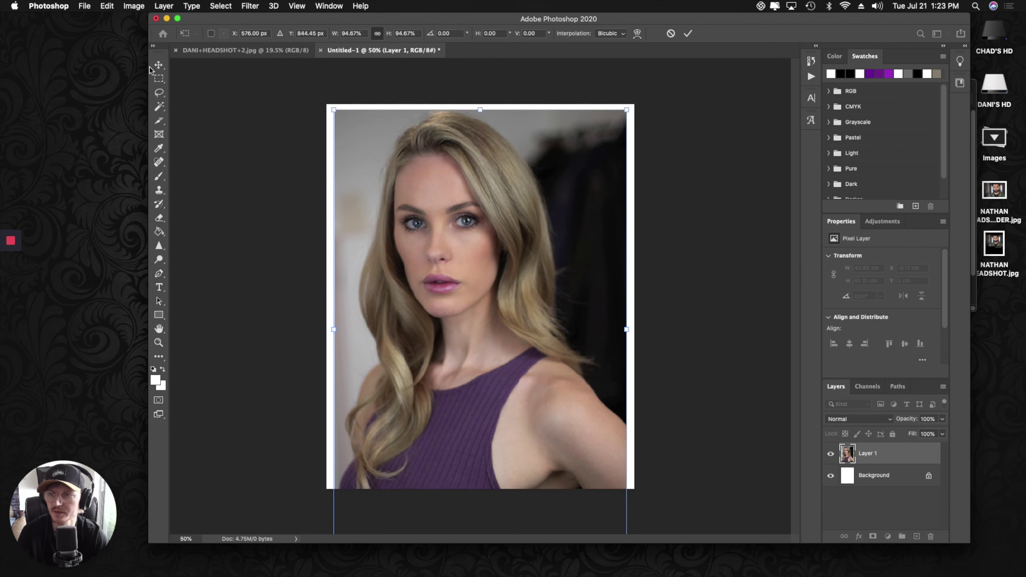
click(158, 64)
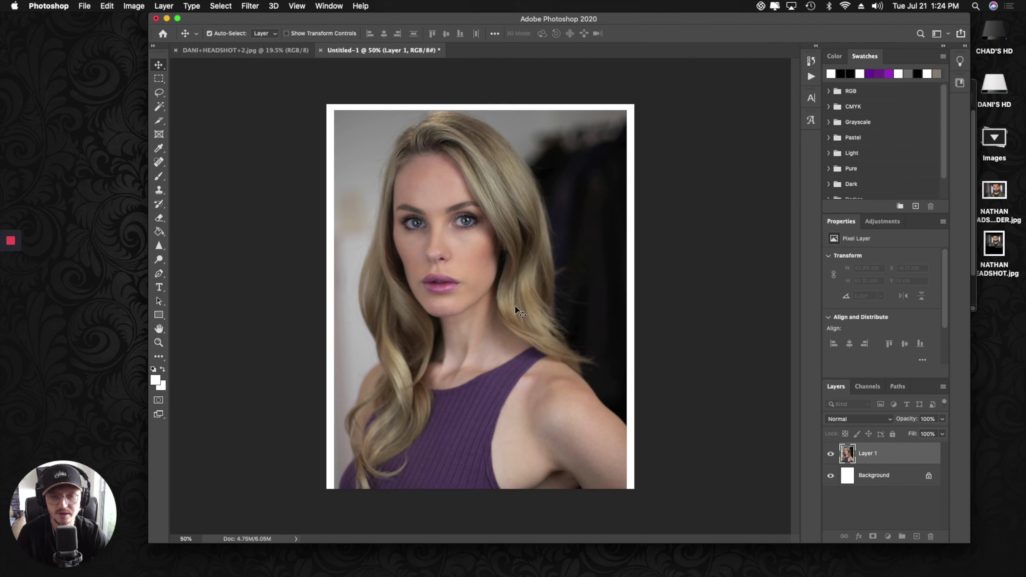
Step: Fill the Background layer with black #000000 using the Paint Bucket, keeping Layer 1 visible afterwards
click(830, 454)
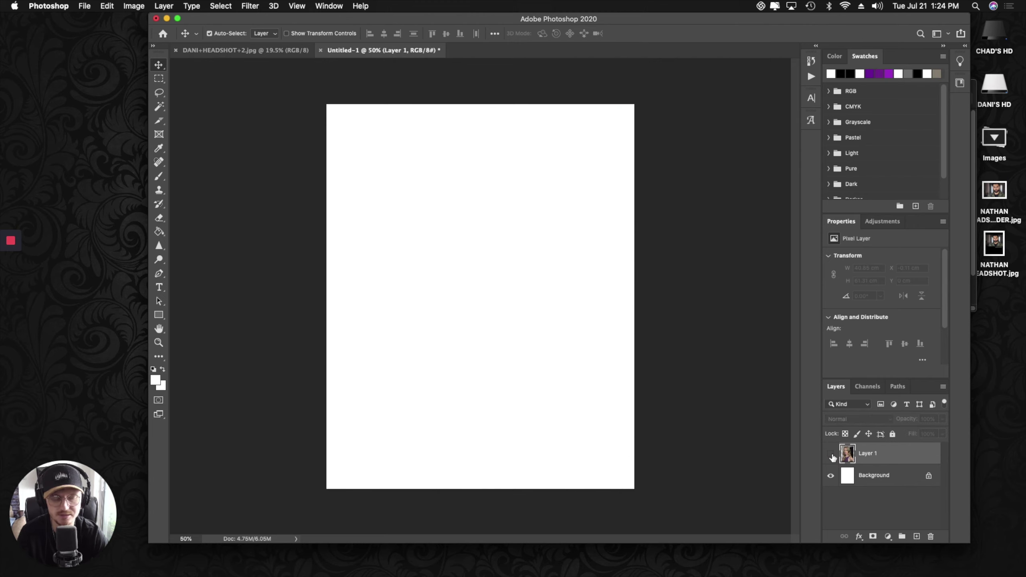
click(904, 484)
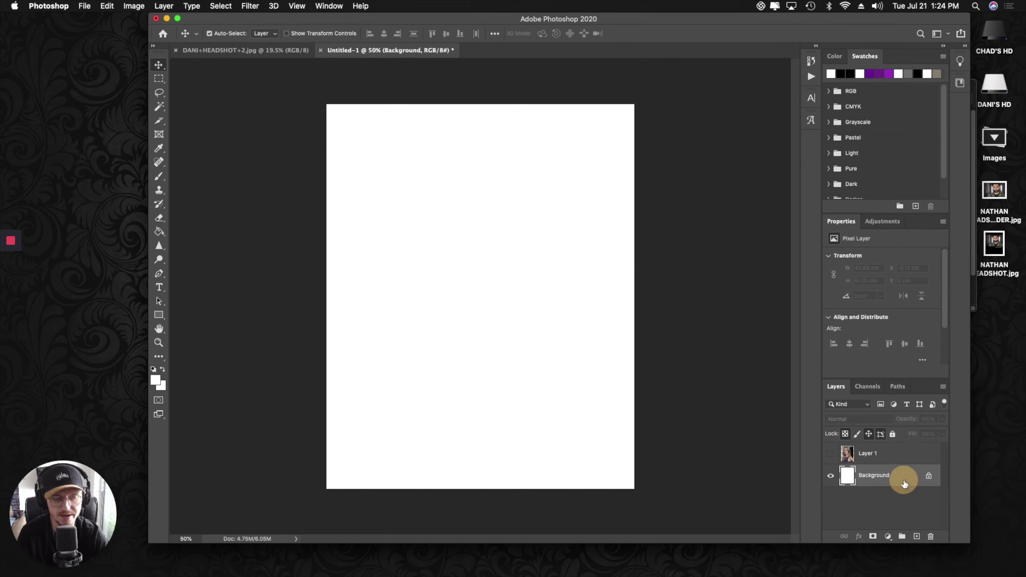
click(160, 235)
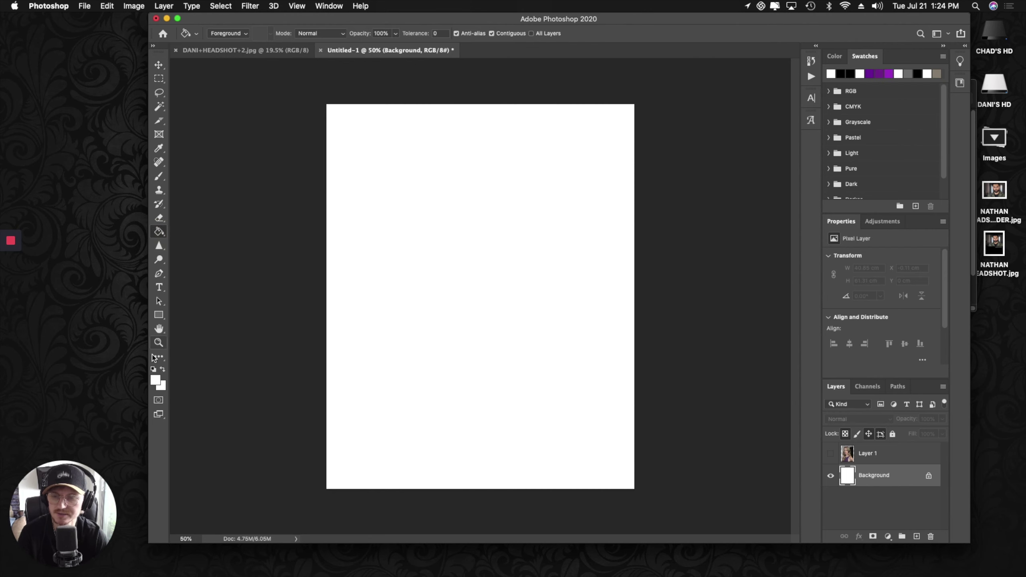
click(155, 383)
drag(658, 255, 769, 348)
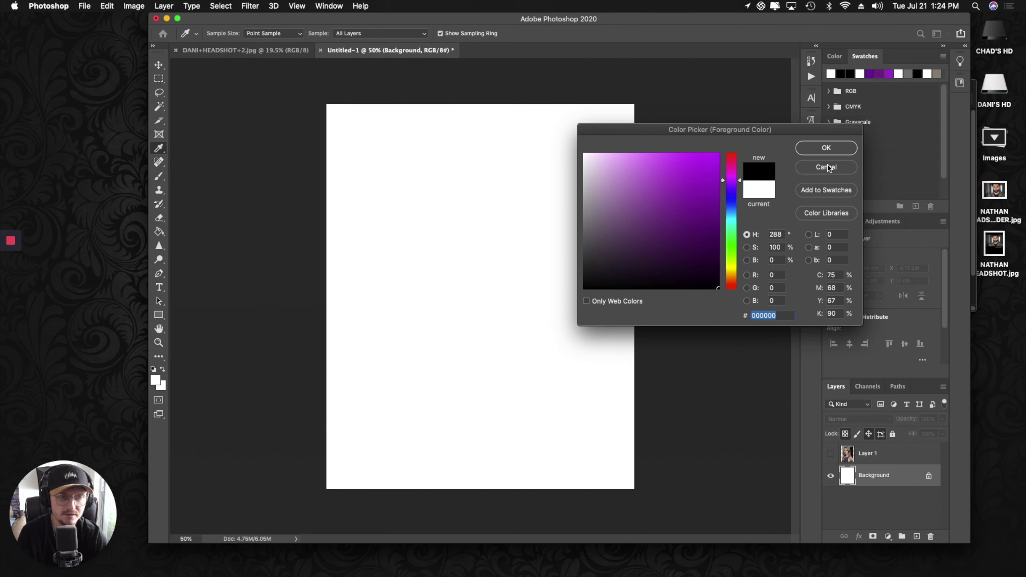
click(826, 149)
click(508, 263)
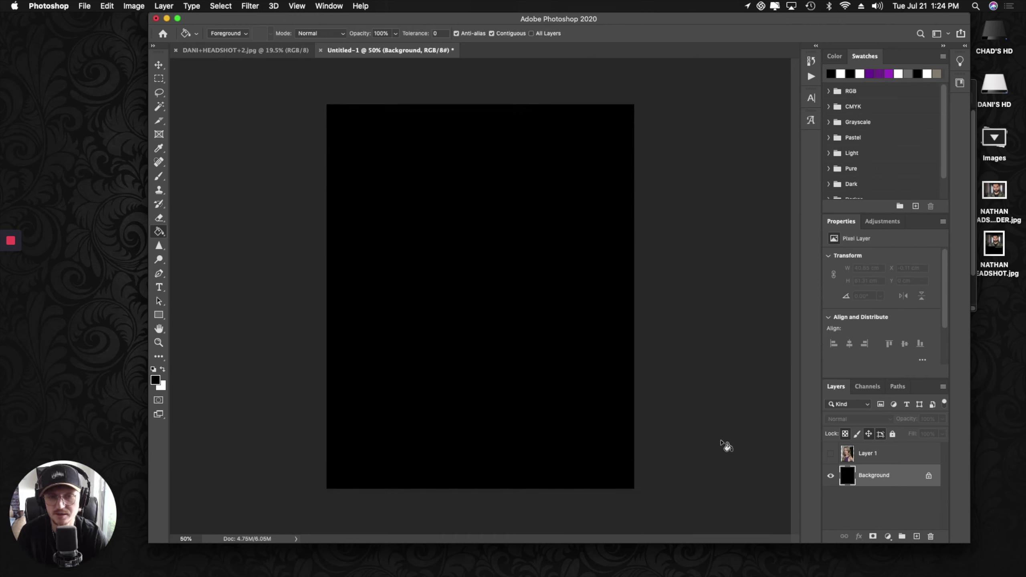
click(889, 459)
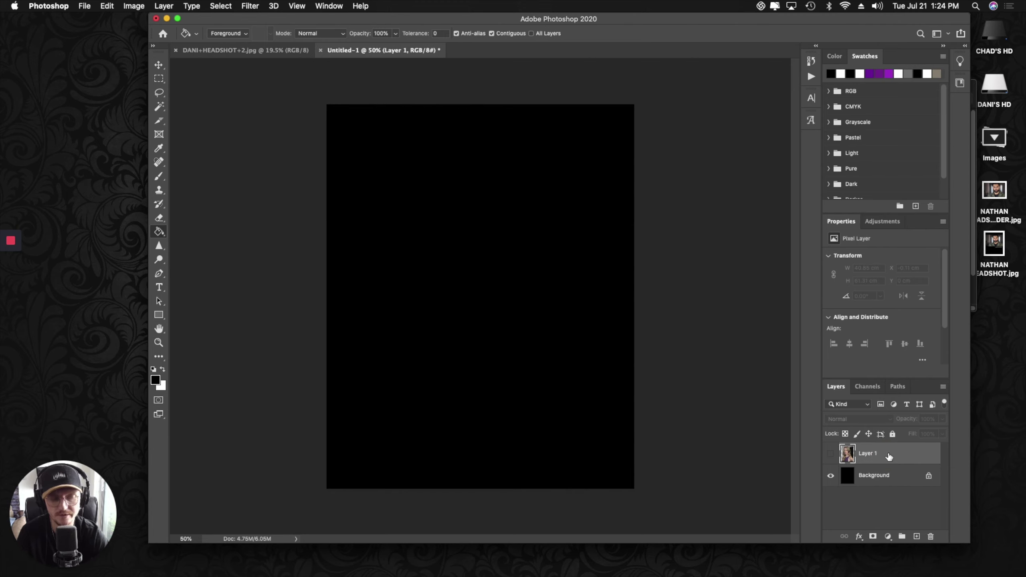
click(830, 454)
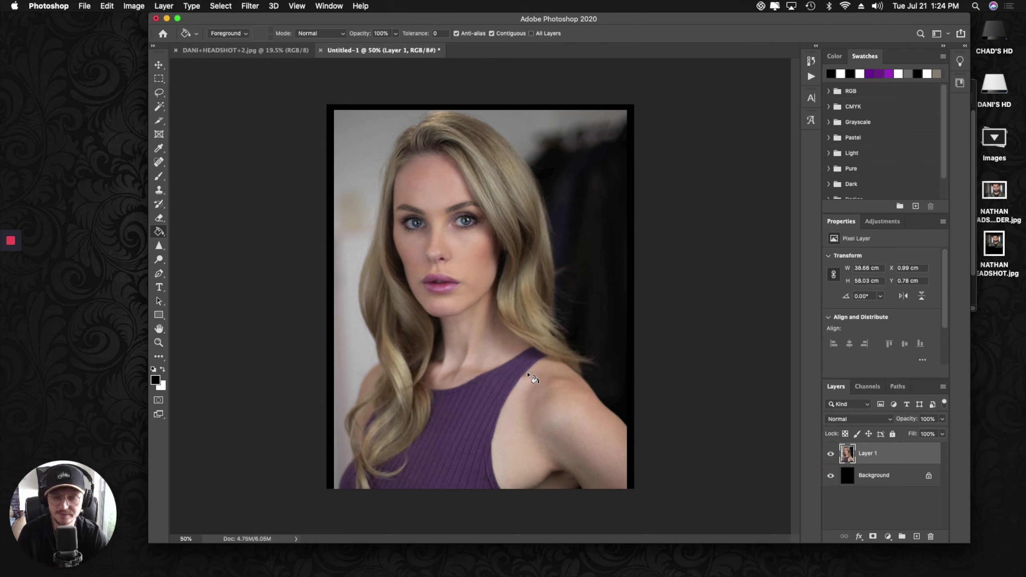
Step: Lower the portrait's opacity, nudge it higher on the black canvas, then restore 100% opacity
click(497, 309)
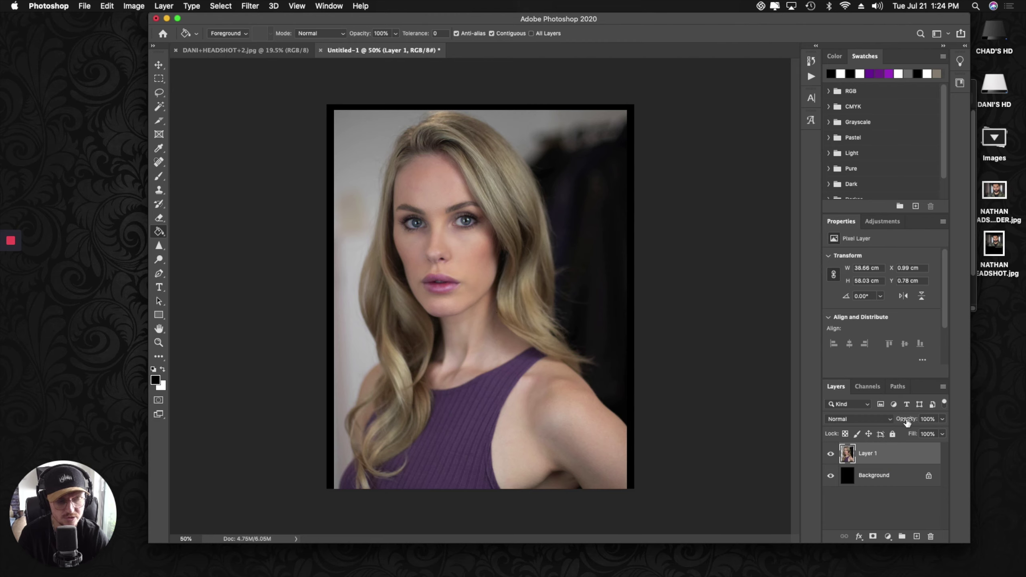
drag(913, 422, 891, 424)
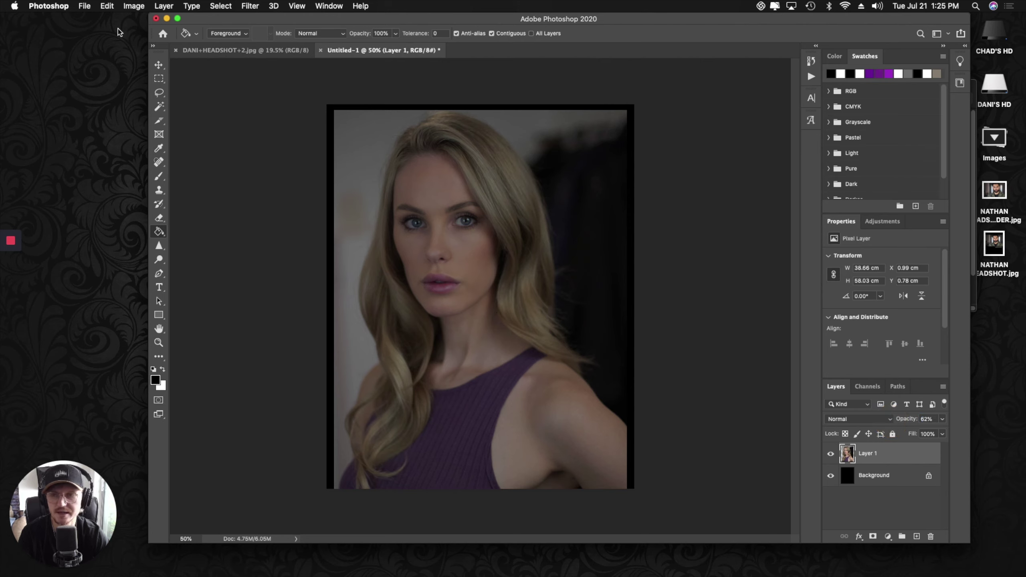
click(158, 66)
drag(472, 253, 478, 227)
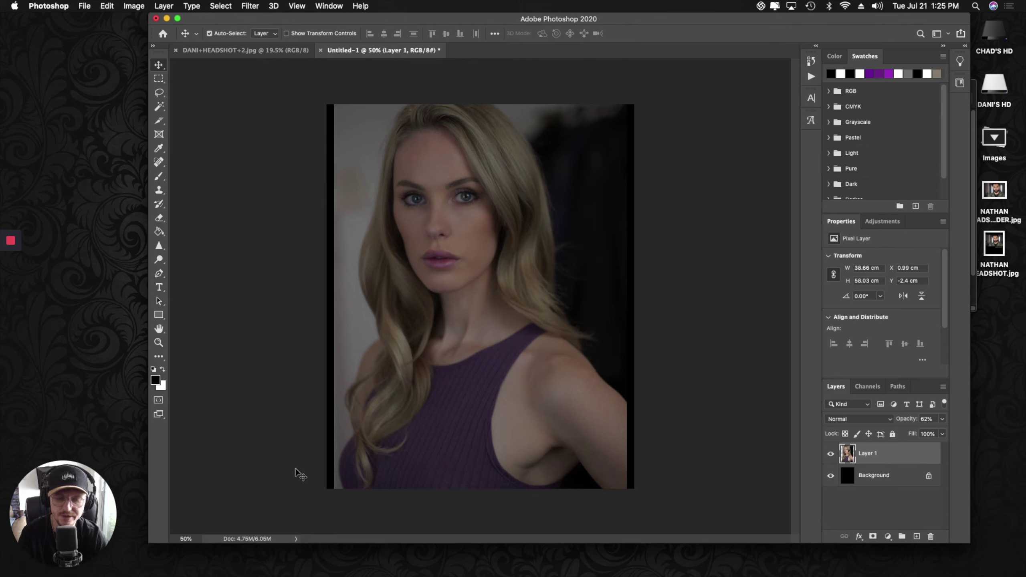
drag(476, 189, 476, 194)
drag(454, 155, 458, 174)
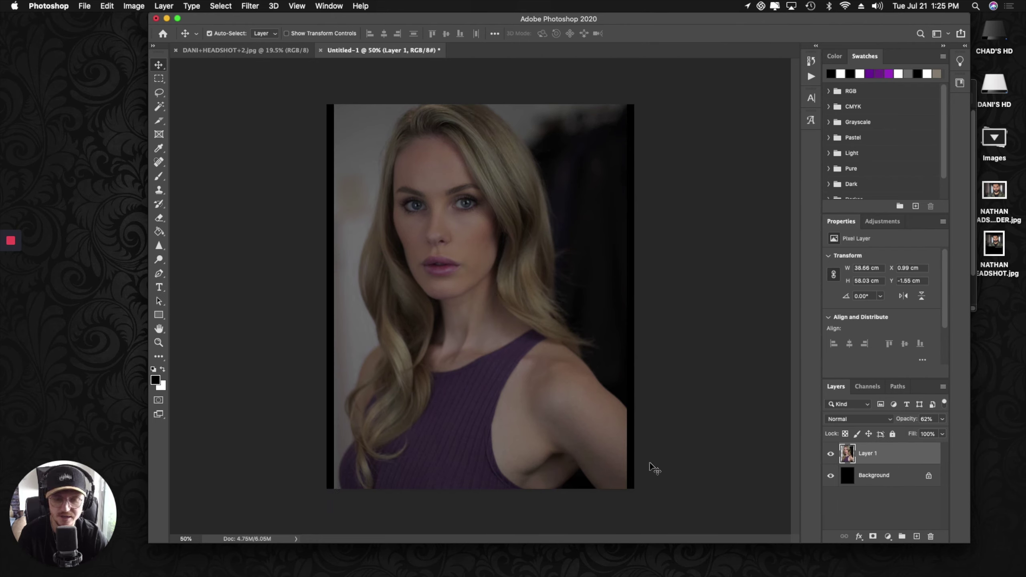
drag(478, 362, 509, 344)
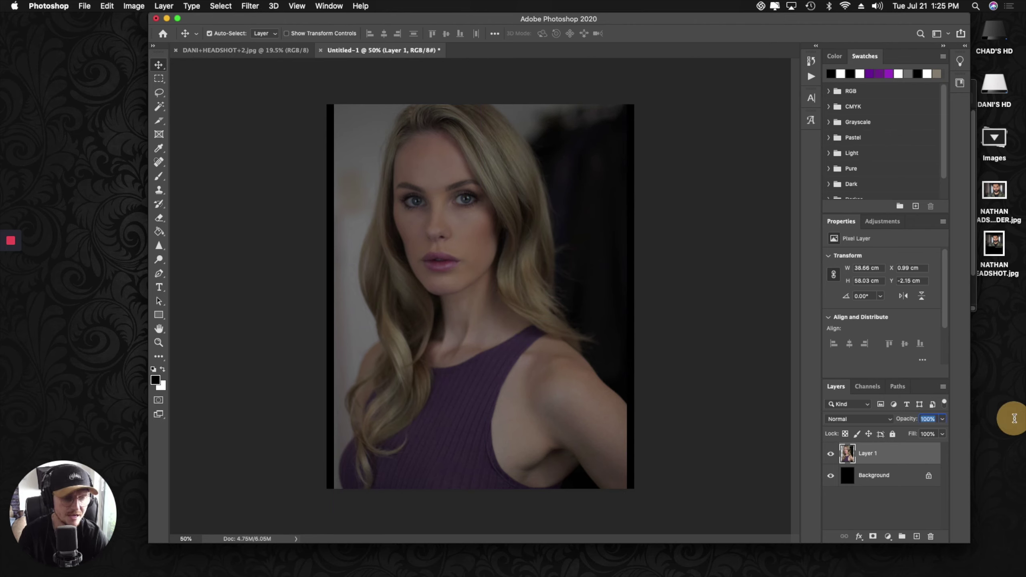
key(0)
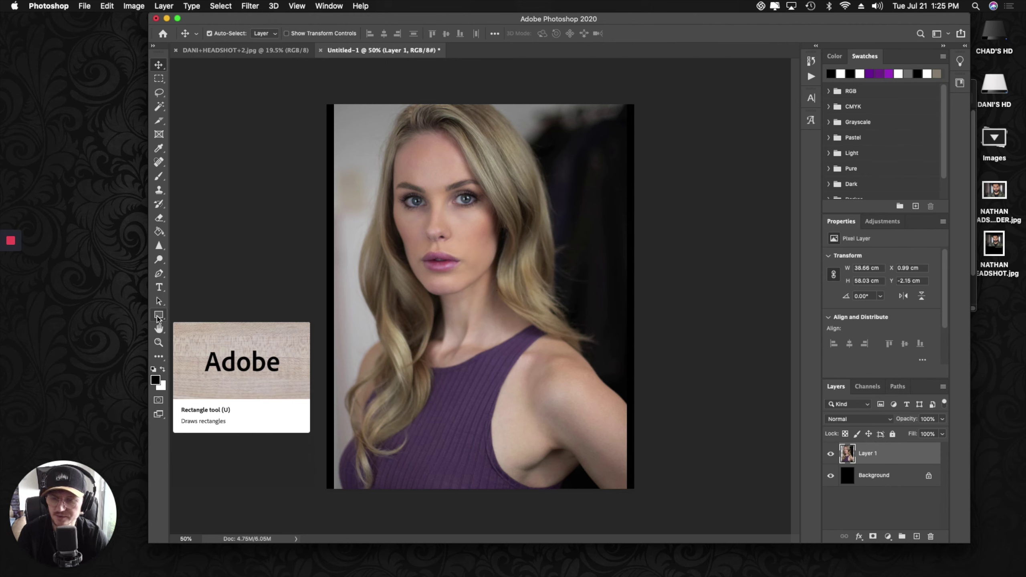
Step: Draw a trial rectangle bar across the top of the canvas, then undo it
click(158, 317)
click(904, 454)
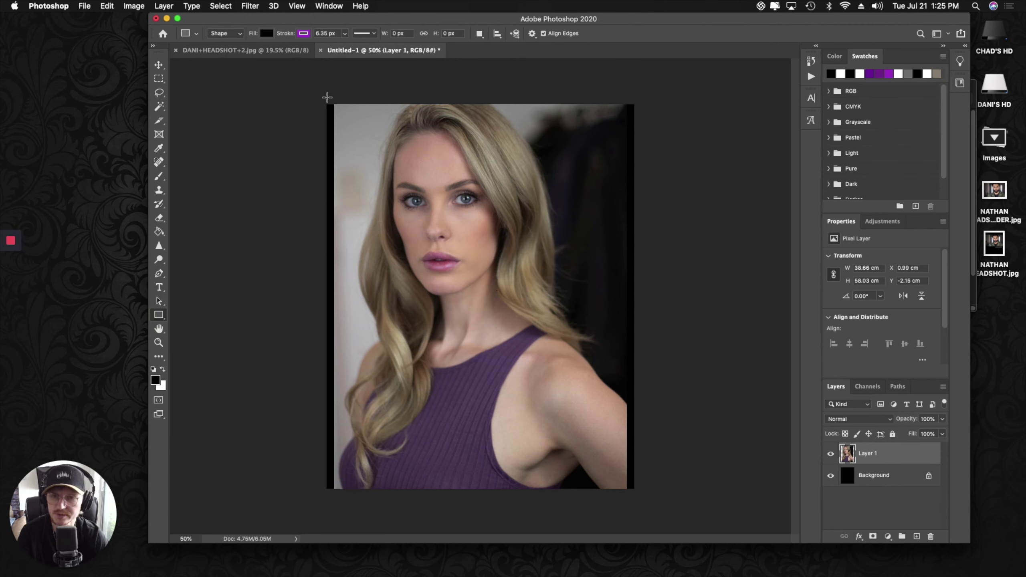
drag(304, 89, 674, 111)
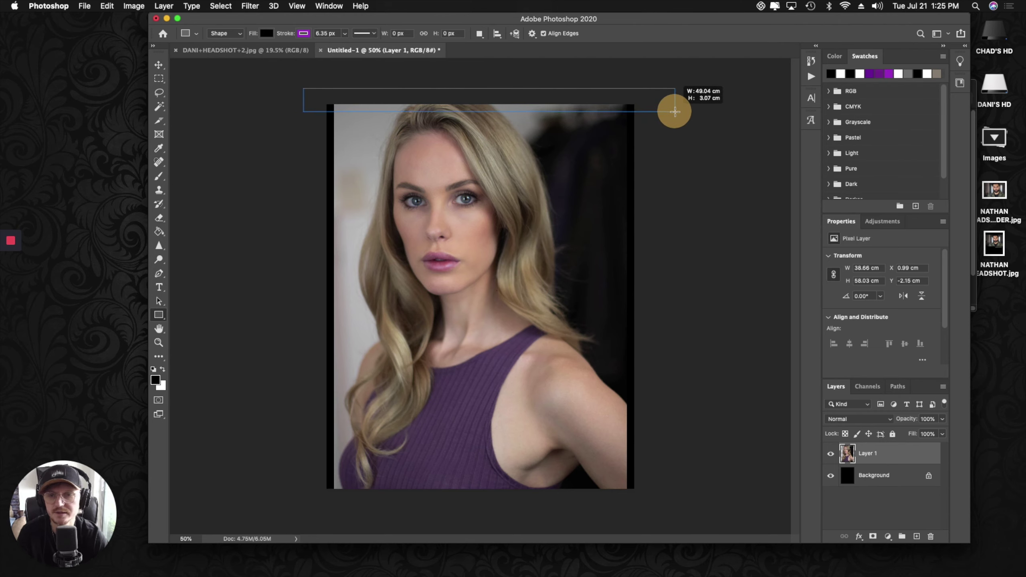
drag(674, 112, 674, 110)
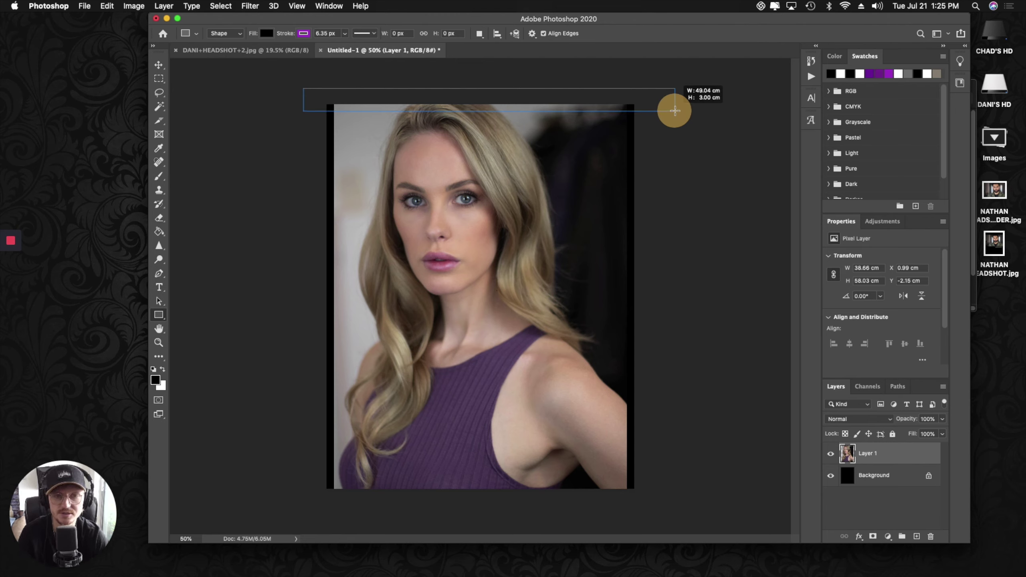
drag(675, 111, 672, 110)
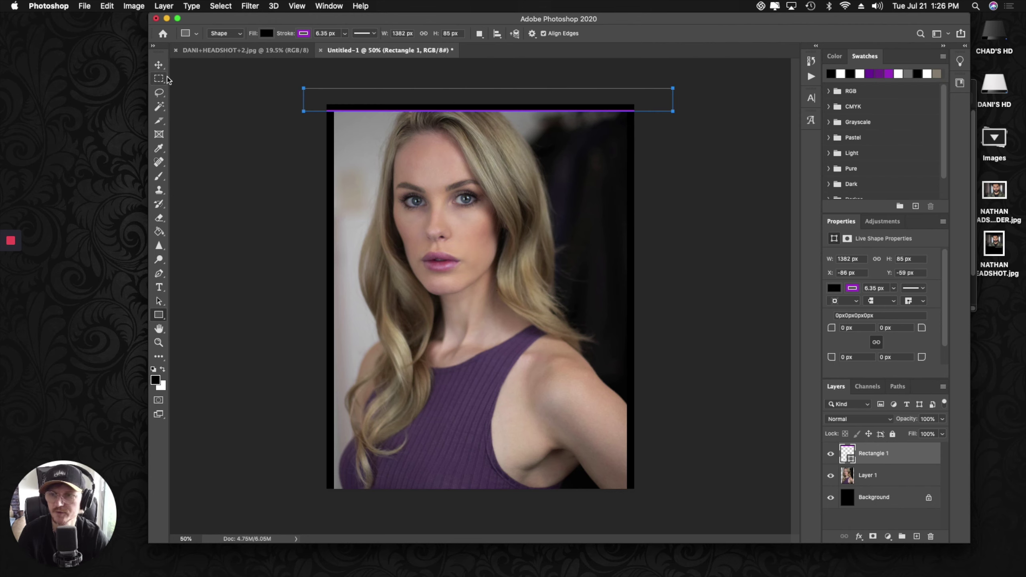
click(158, 65)
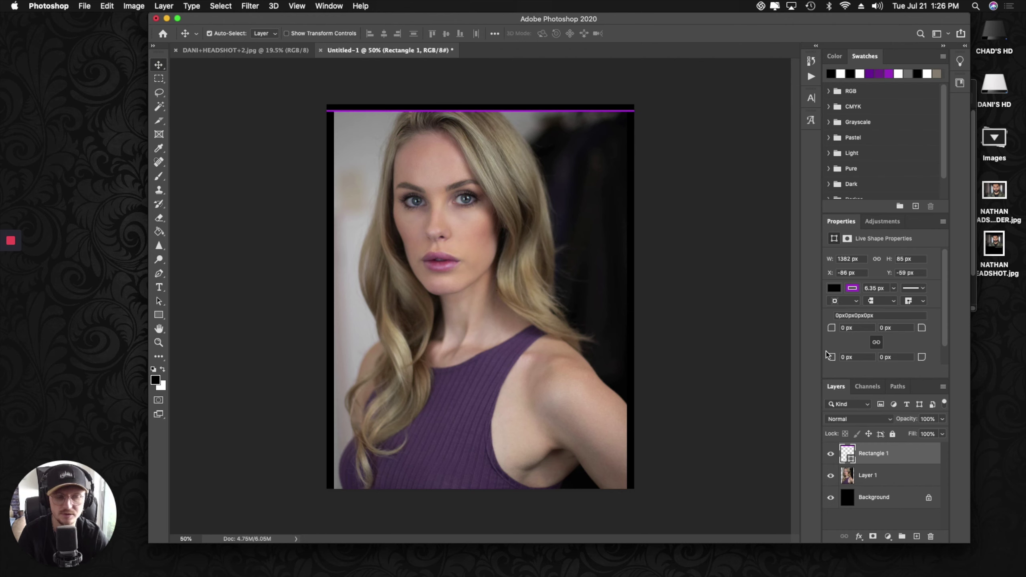
click(890, 475)
click(890, 456)
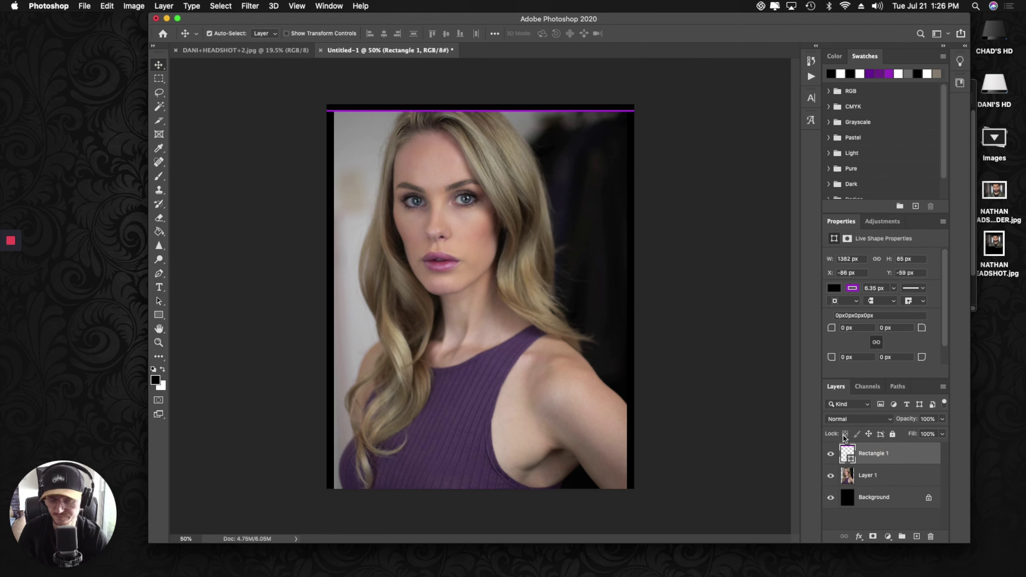
key(super+z)
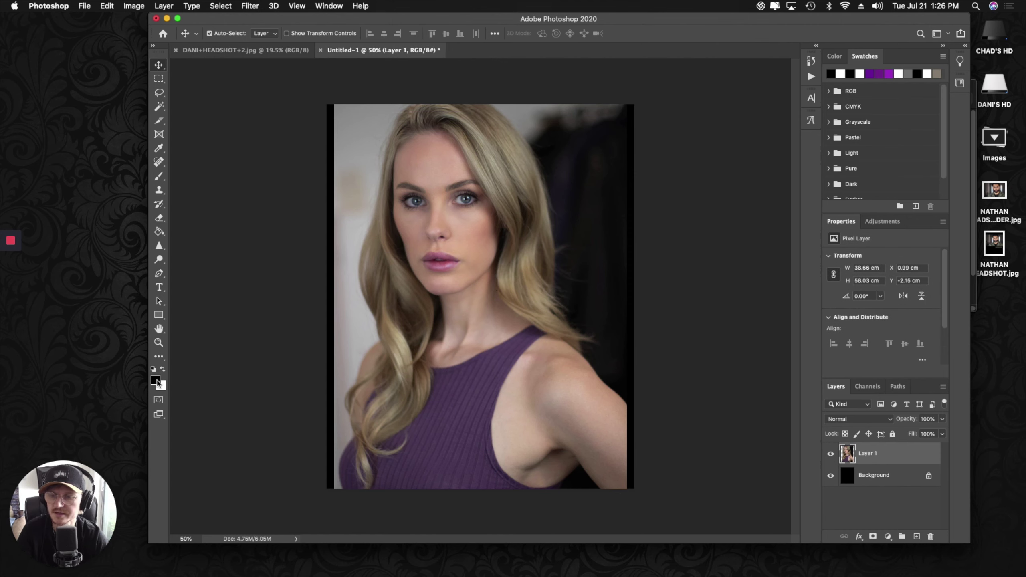
Step: Set the rectangle stroke to black and click the canvas for the Create Rectangle dialog
click(160, 316)
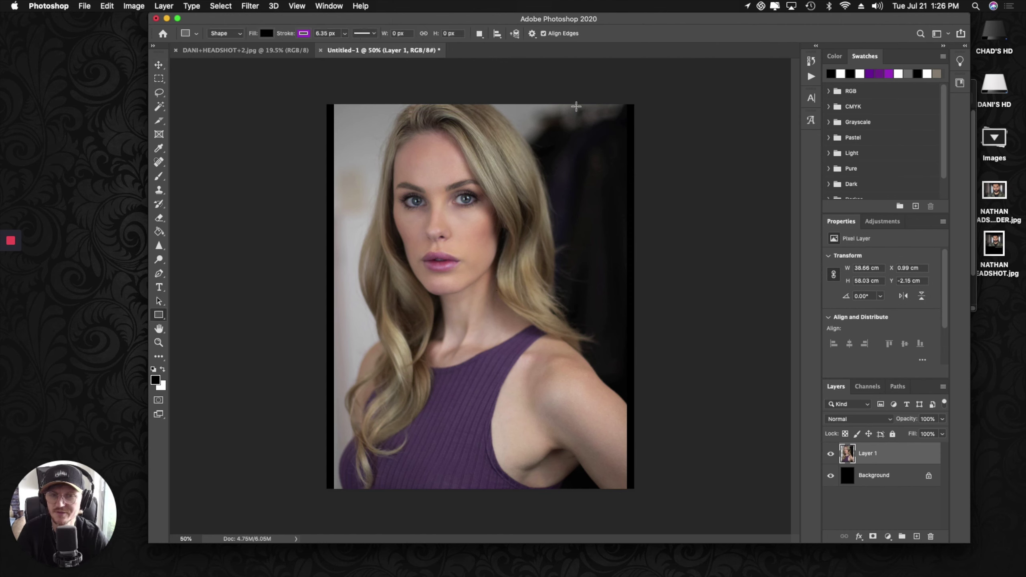
click(304, 34)
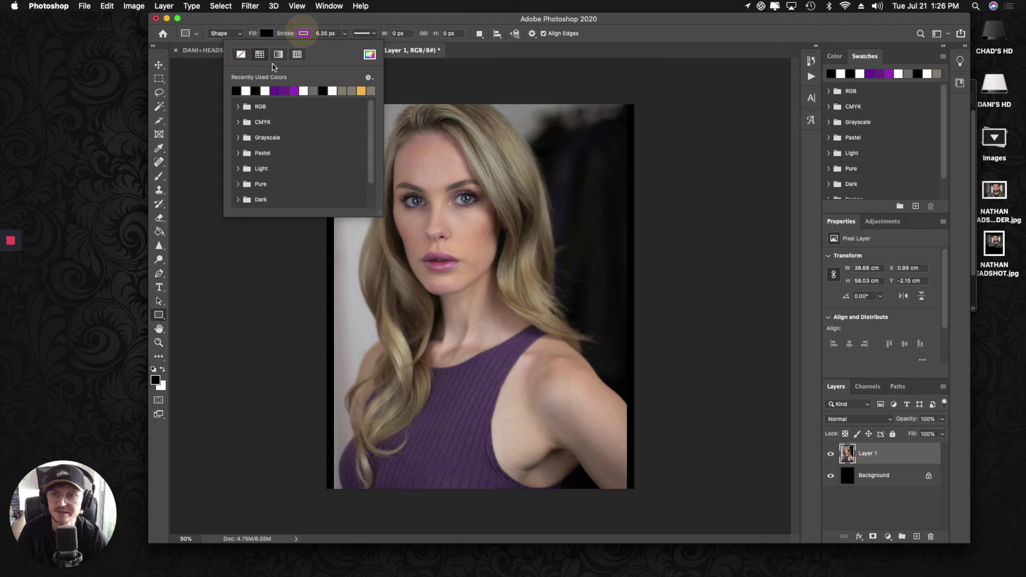
click(236, 90)
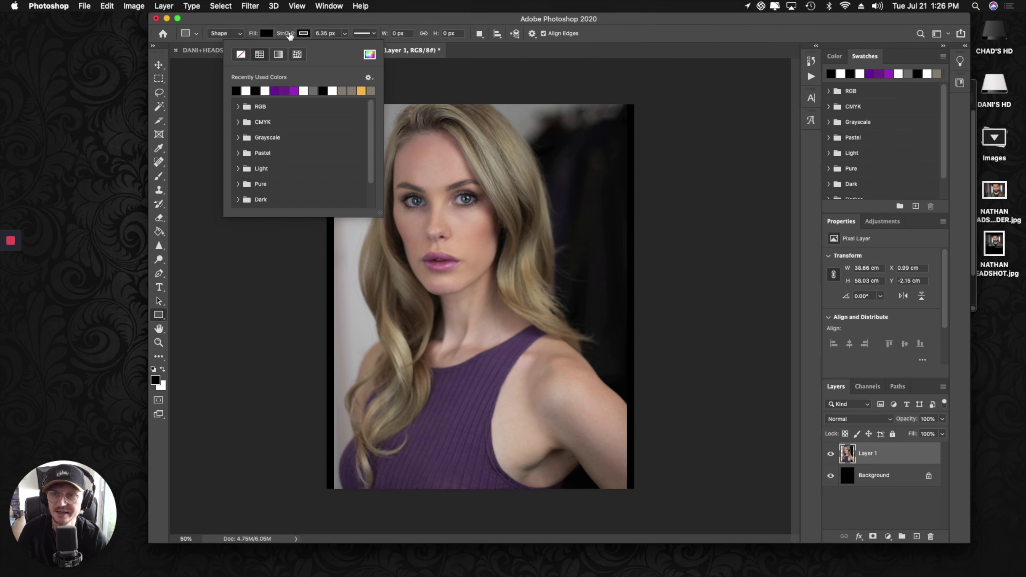
click(304, 33)
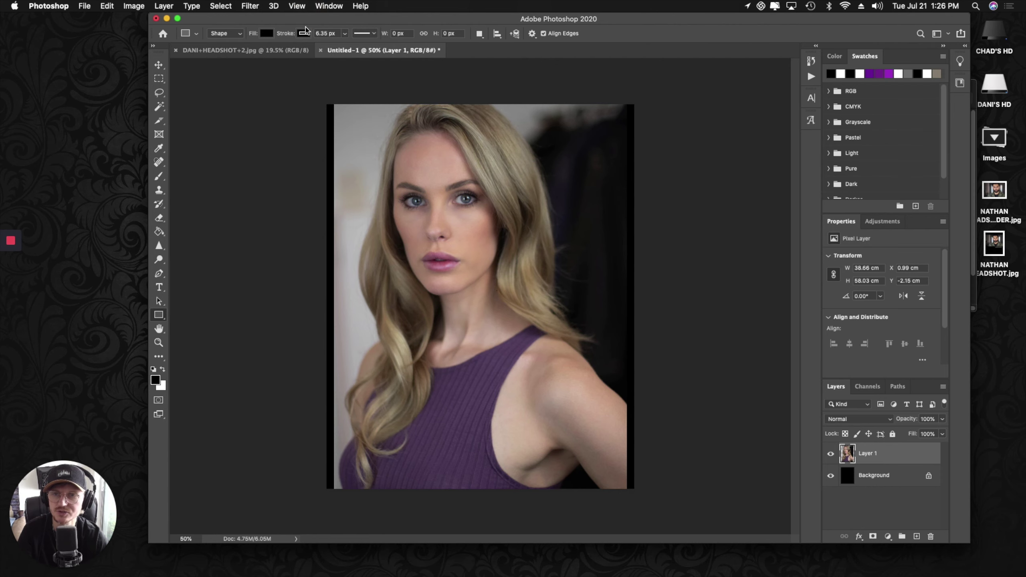
click(304, 34)
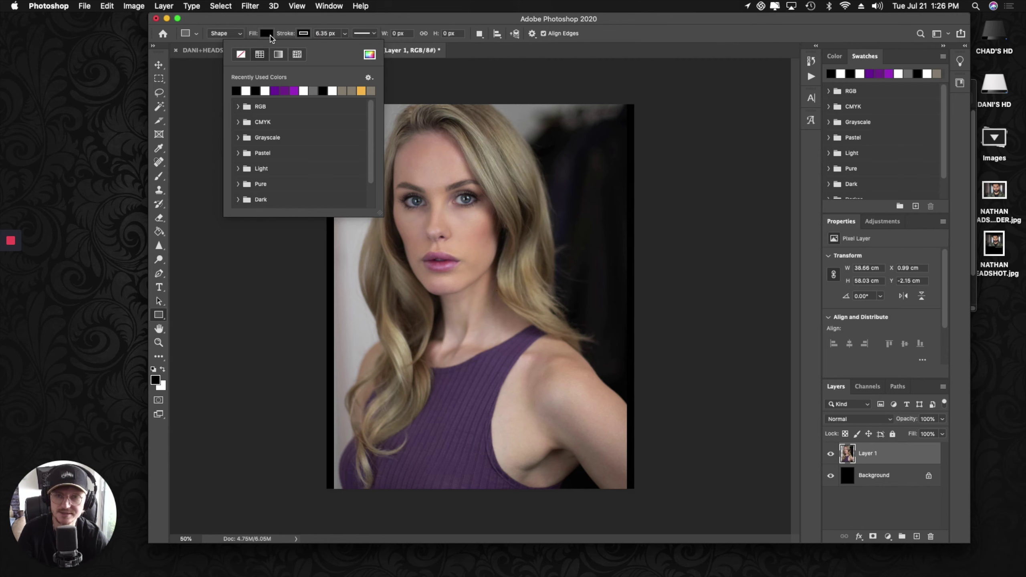
click(213, 109)
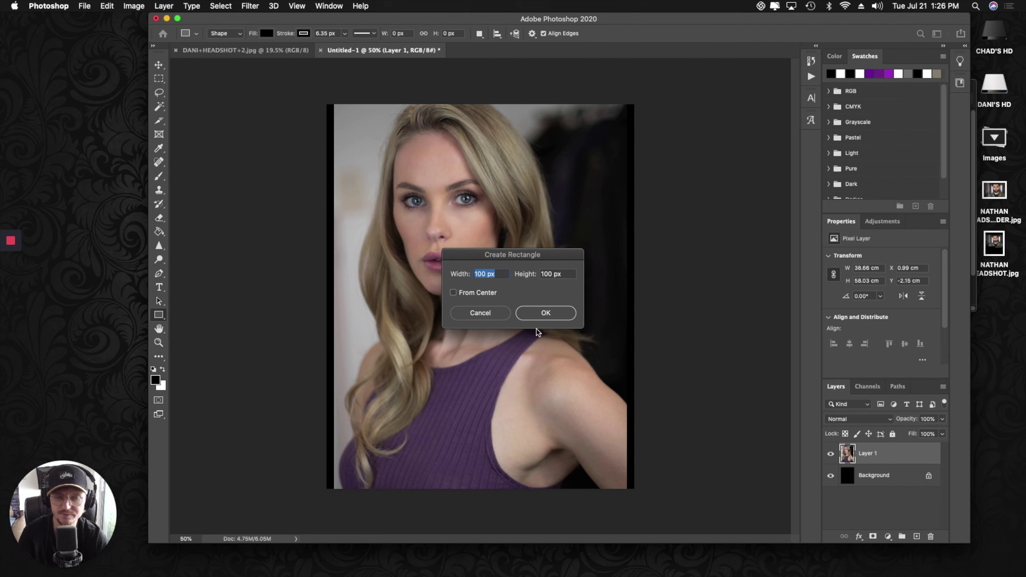
Step: Accept the 100 px rectangle, then delete the stray Rectangle 1 layer from the document
click(548, 316)
click(159, 78)
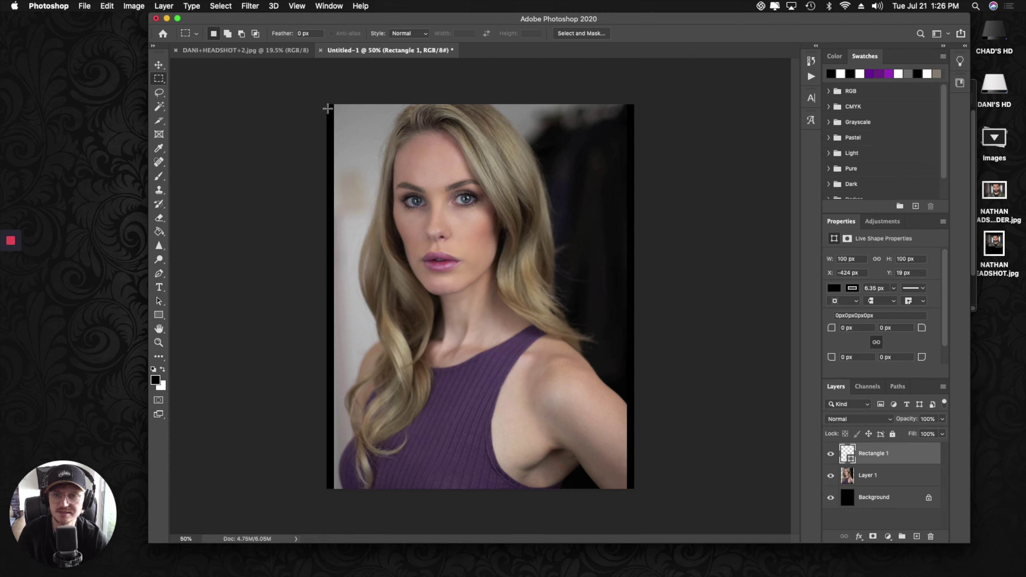
drag(327, 104, 664, 109)
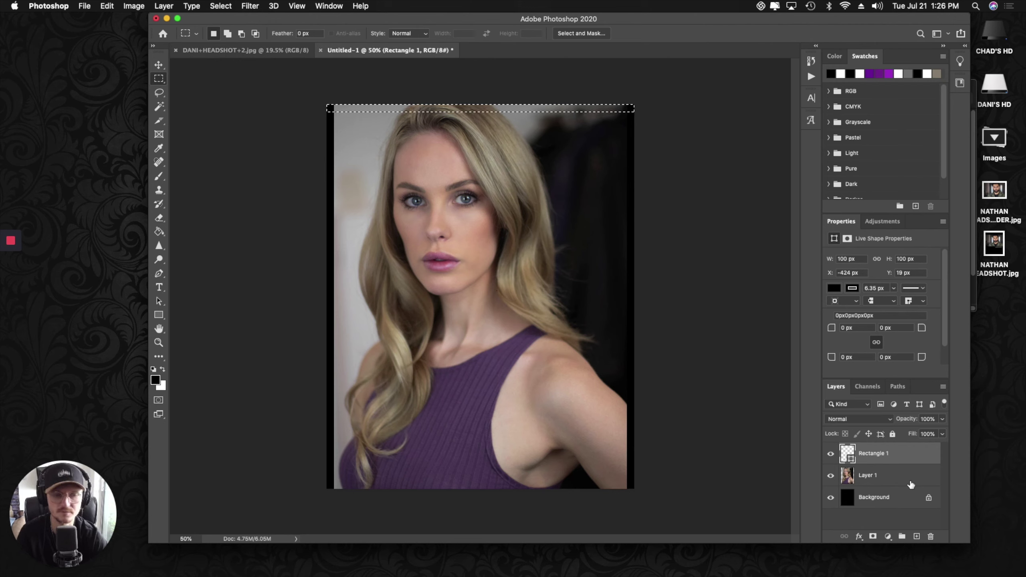
key(super+d)
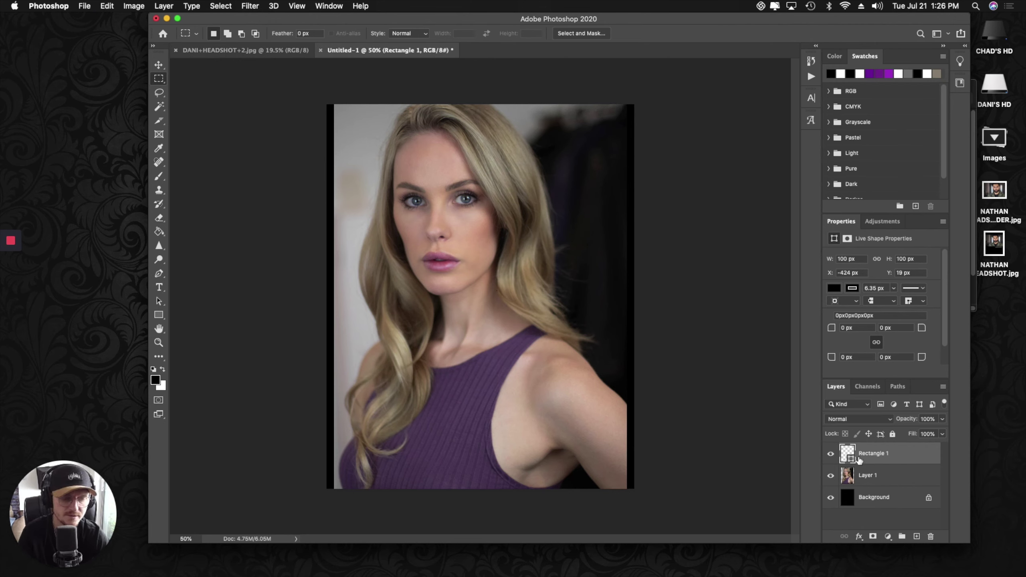
key(Delete)
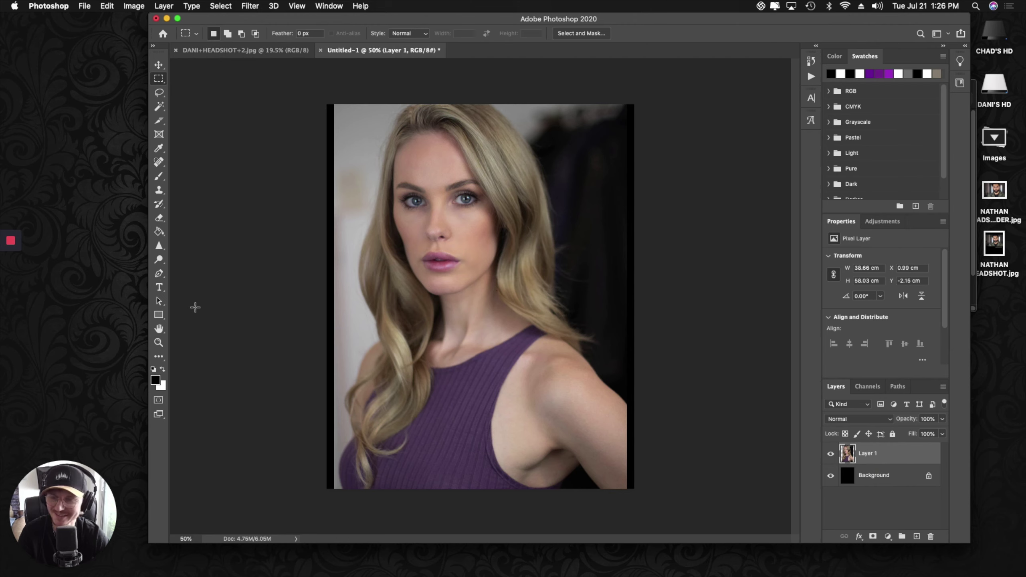
click(159, 315)
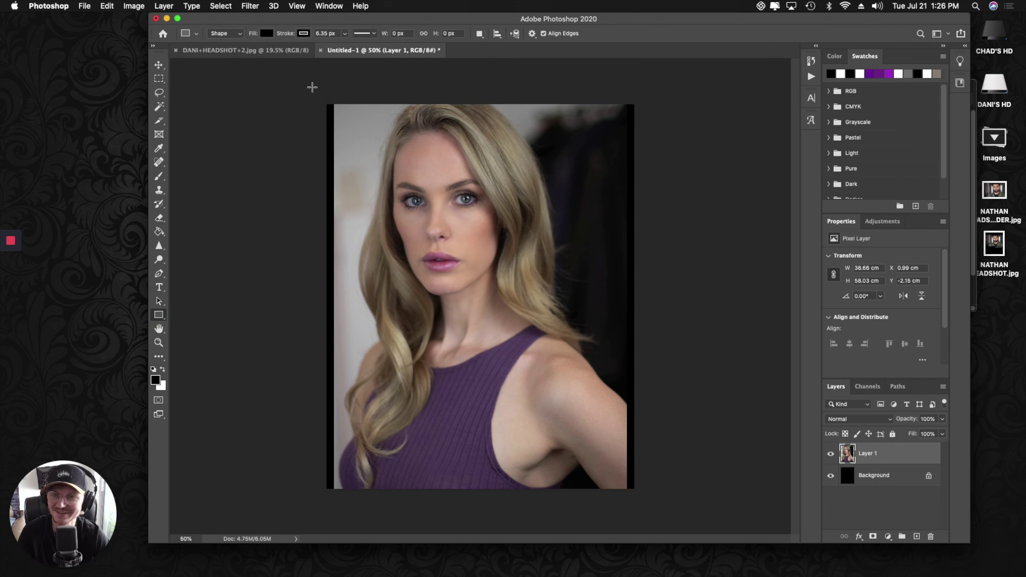
Step: Draw a black 1513 × 85 px bar across the top of the canvas
drag(291, 89, 694, 111)
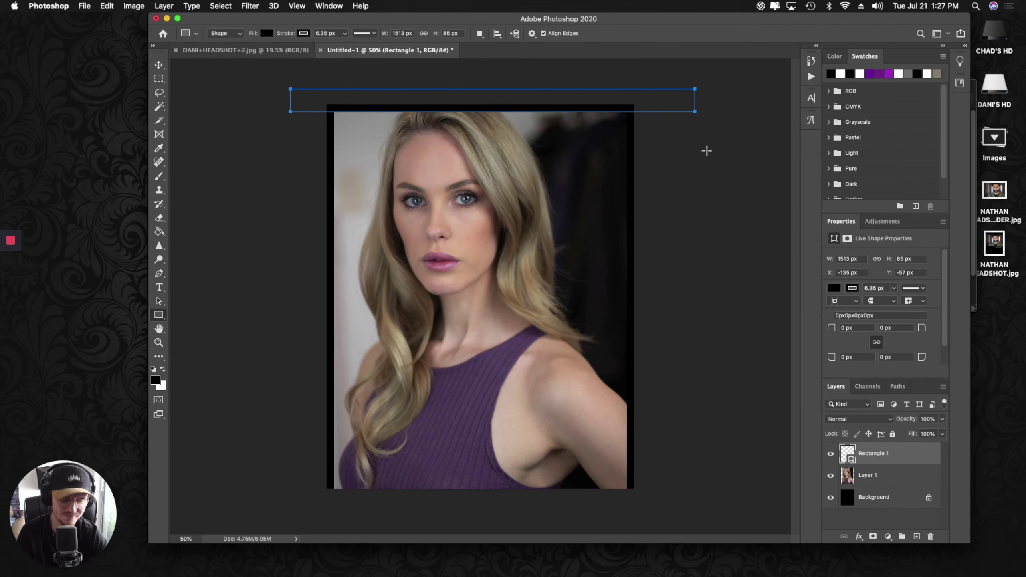
click(159, 64)
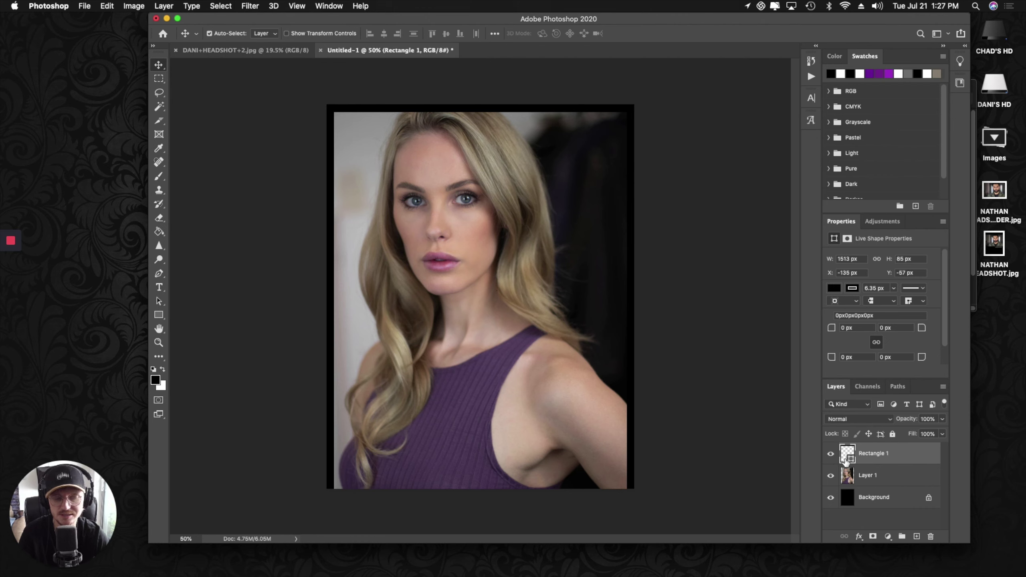
click(830, 455)
click(831, 455)
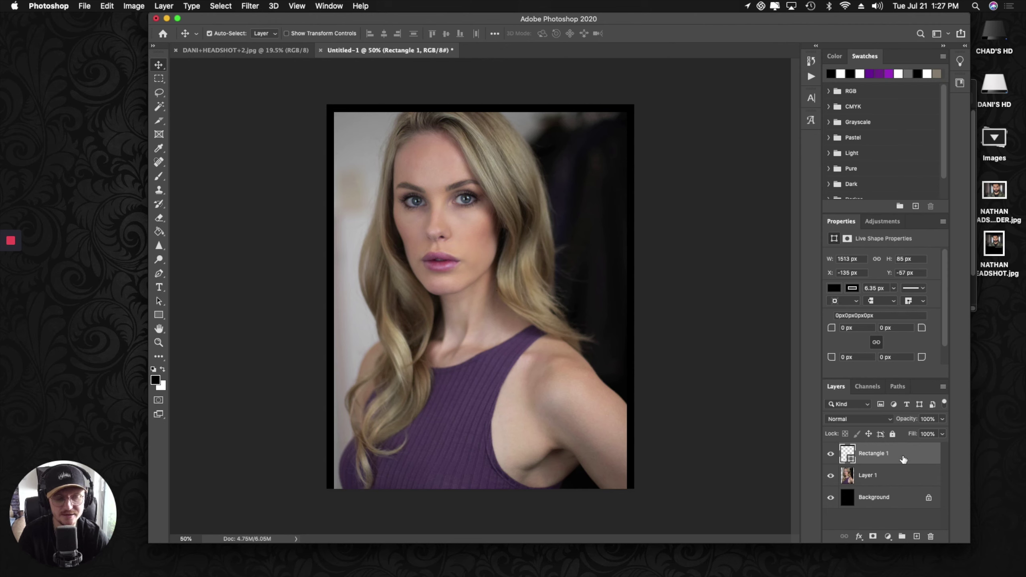
Step: Move the Layer 1 headshot down slightly beneath the top bar, to Y −1.09 cm
click(900, 480)
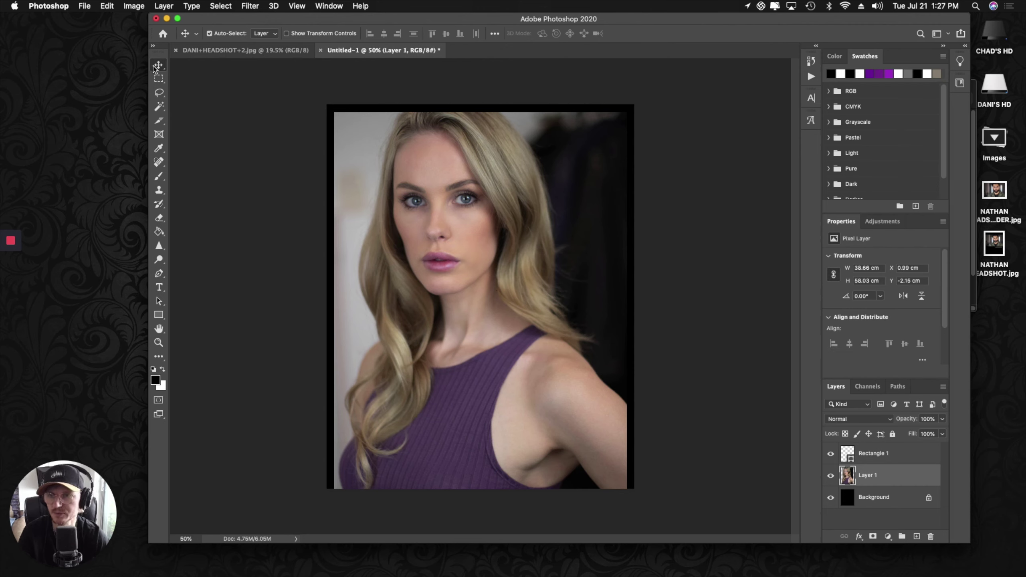
mouse_move(489, 247)
mouse_down()
mouse_move(489, 234)
mouse_move(488, 249)
mouse_up()
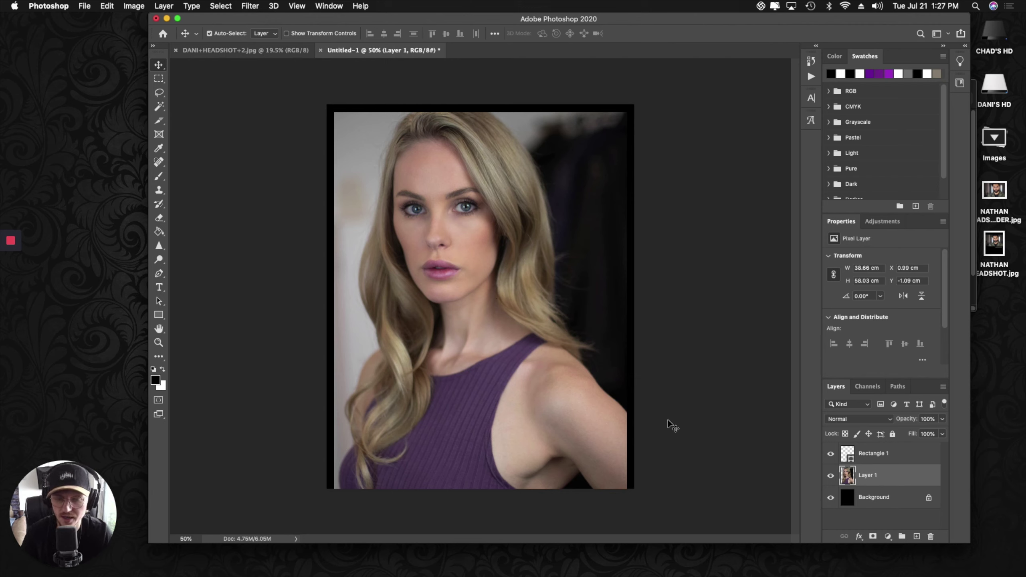
click(902, 460)
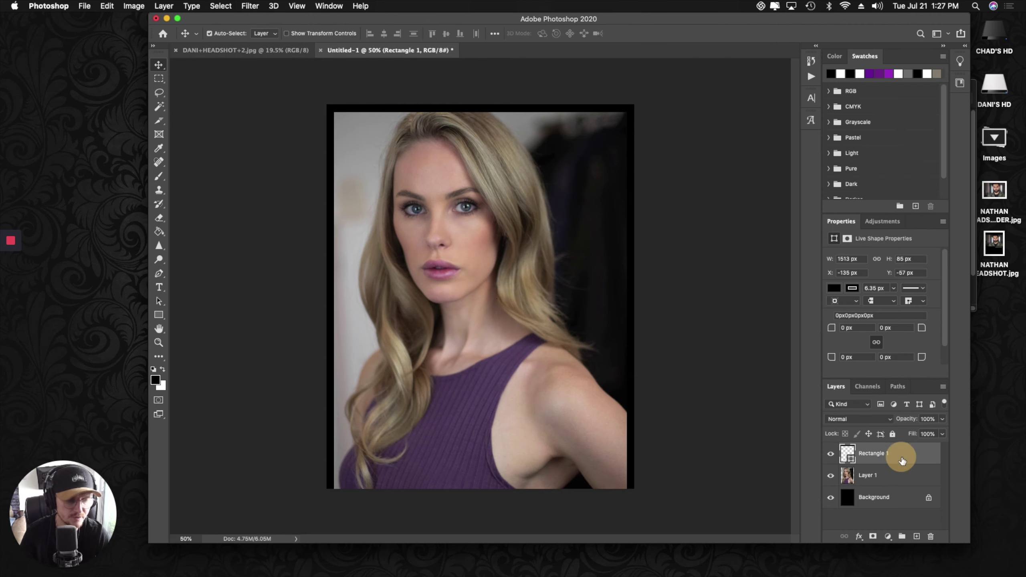
click(900, 478)
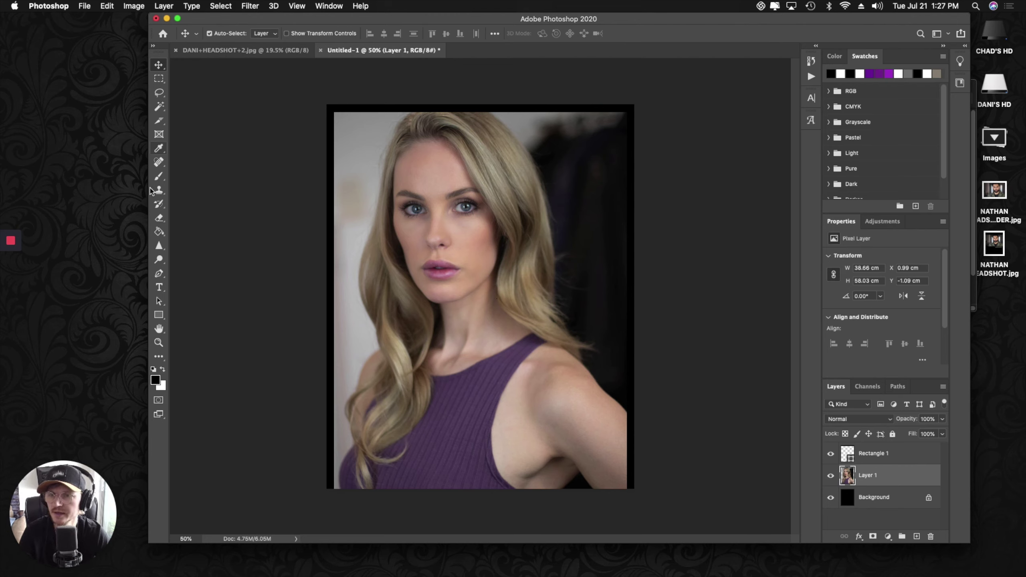
click(159, 314)
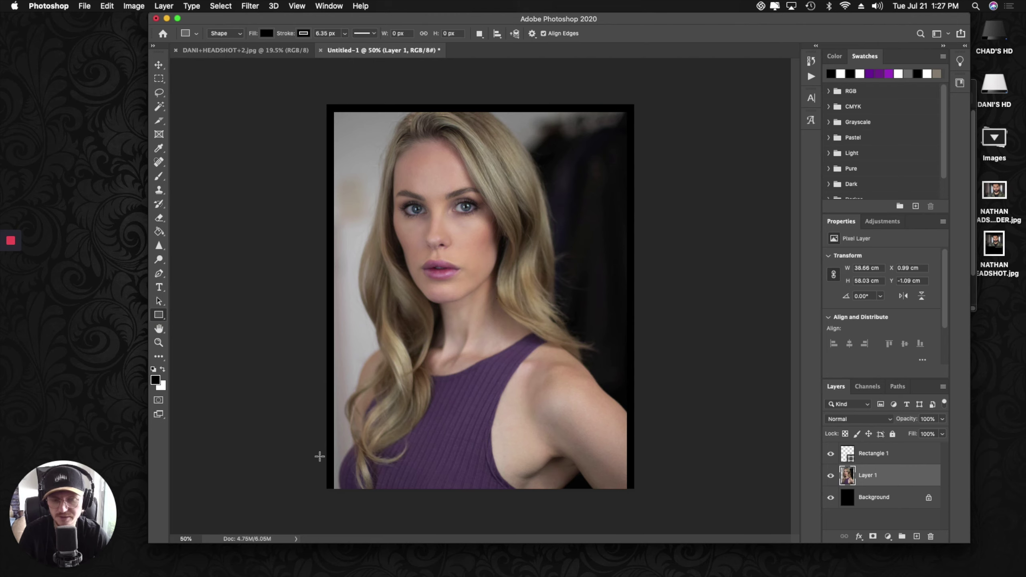
Step: Draw a 1203 × 167 px black bar along the canvas bottom, below the photo
drag(319, 453, 642, 496)
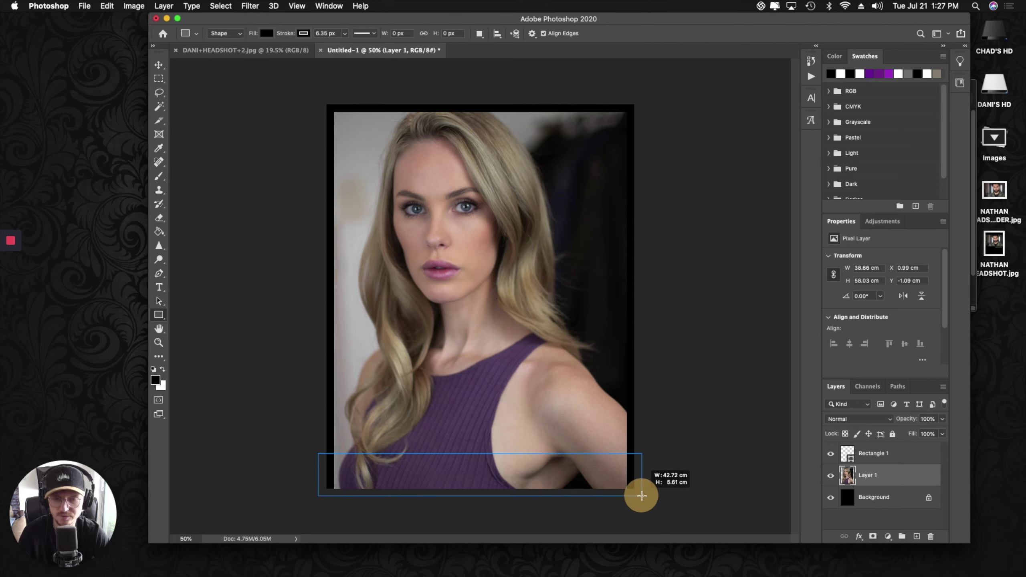
drag(641, 495, 639, 497)
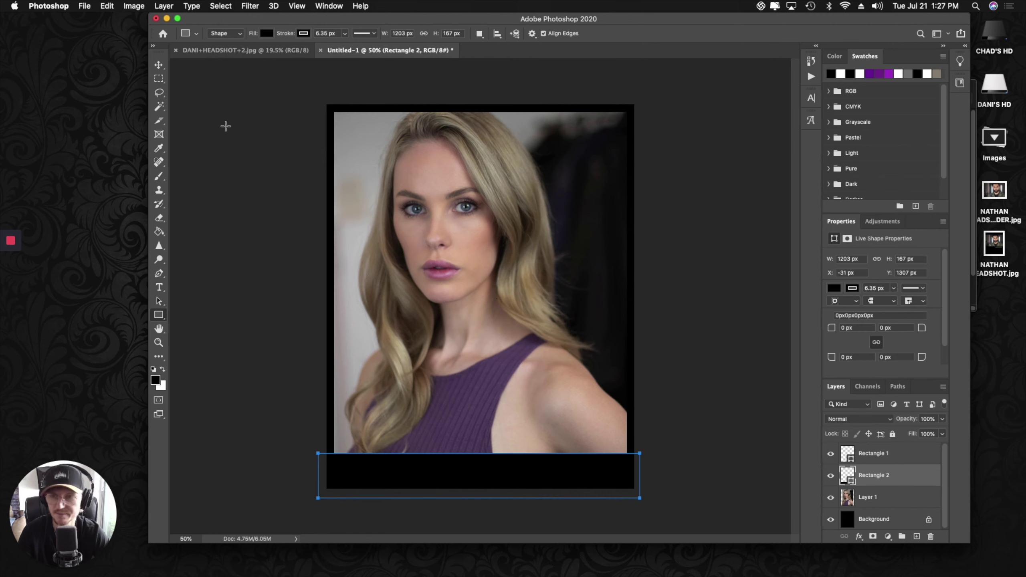
click(158, 65)
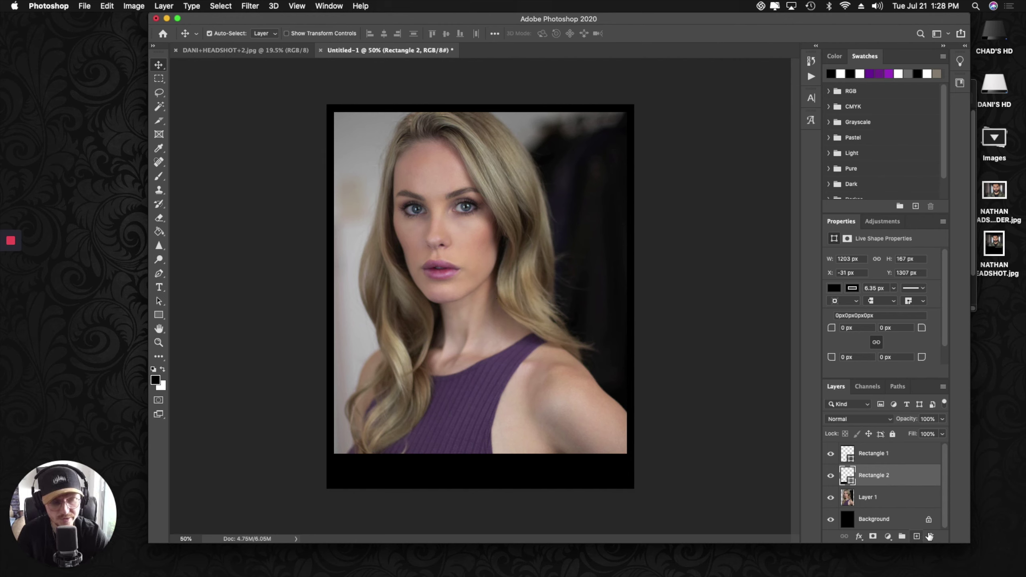
Step: Add an empty Layer 2 at the top of the stack and set the foreground colour to white
click(916, 537)
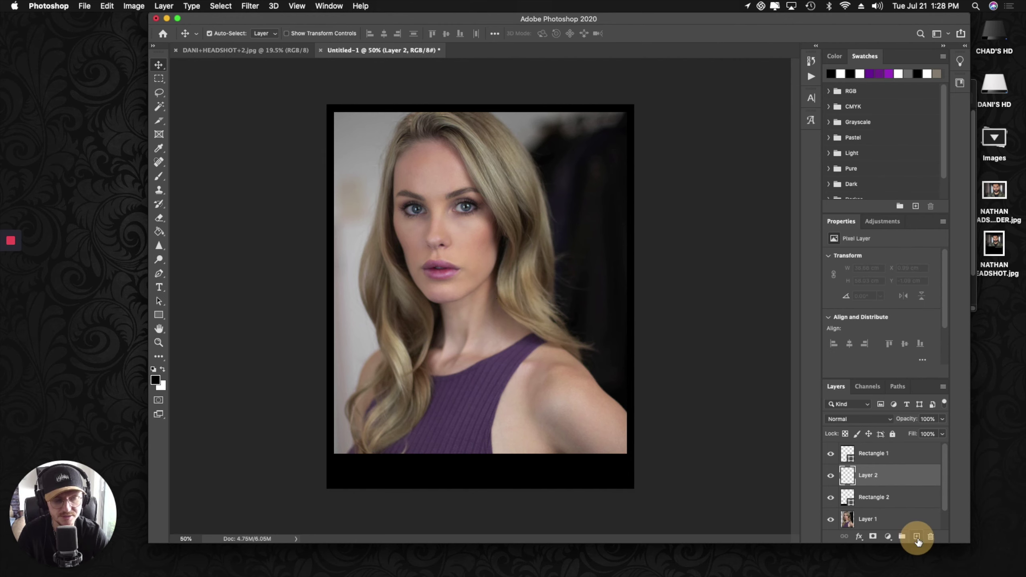
drag(894, 478, 898, 453)
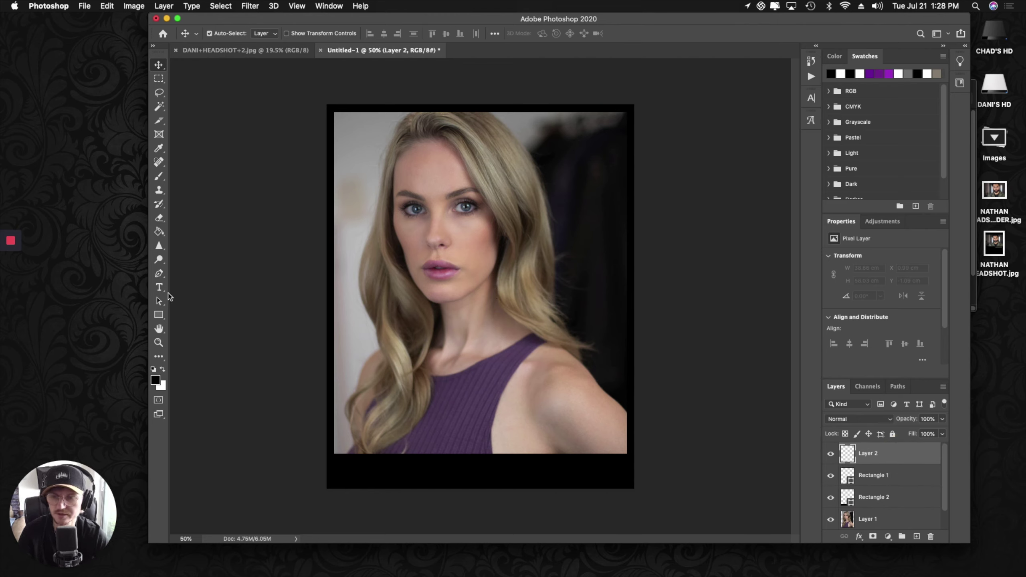
click(159, 287)
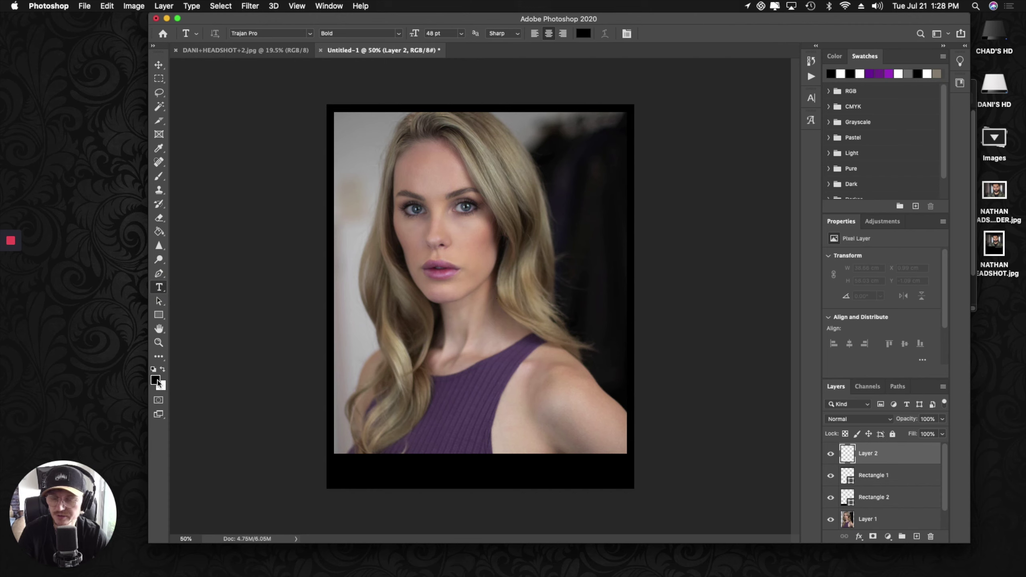
click(155, 381)
click(561, 140)
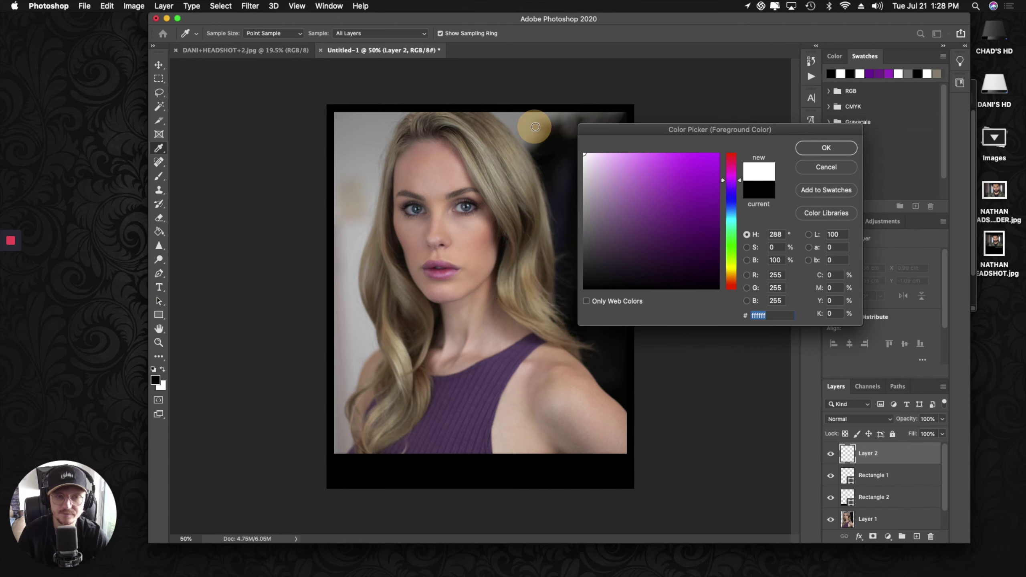
click(825, 145)
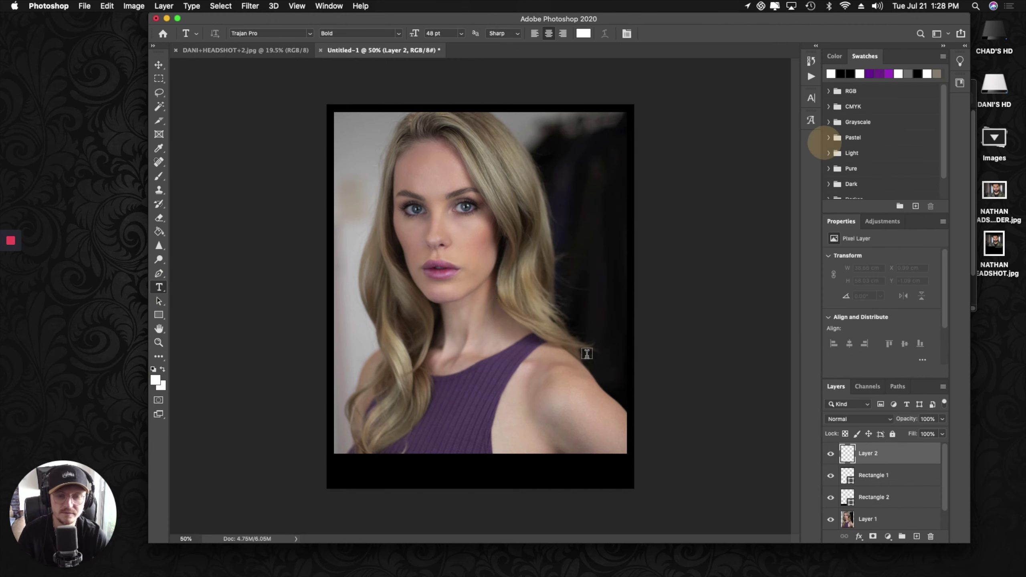
click(476, 476)
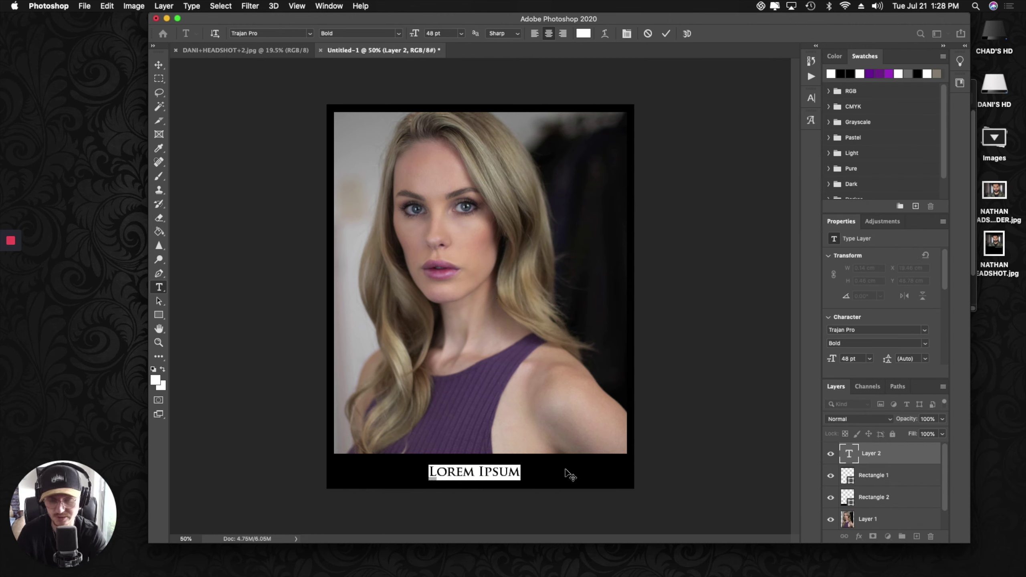
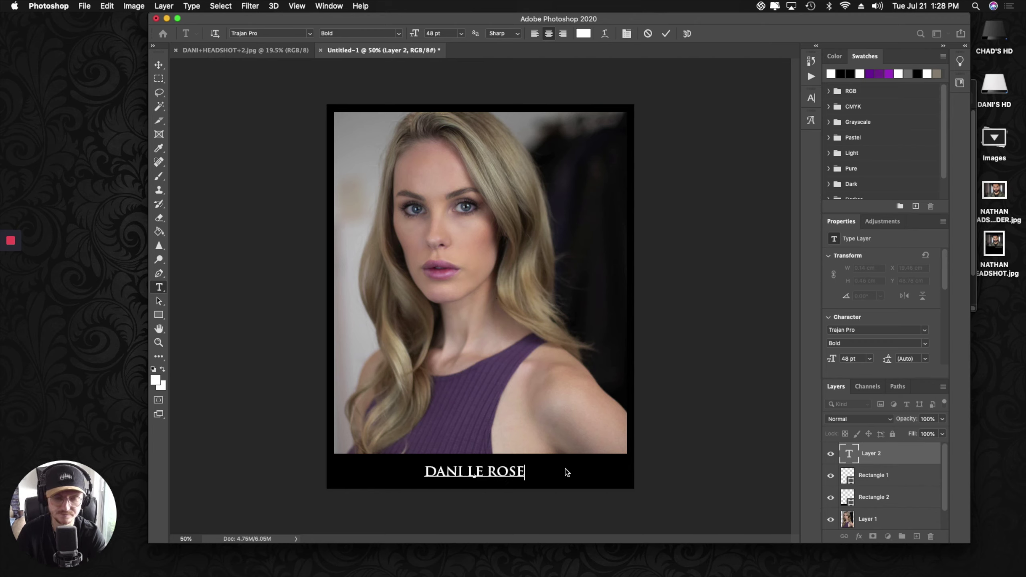
click(158, 64)
drag(483, 479, 577, 472)
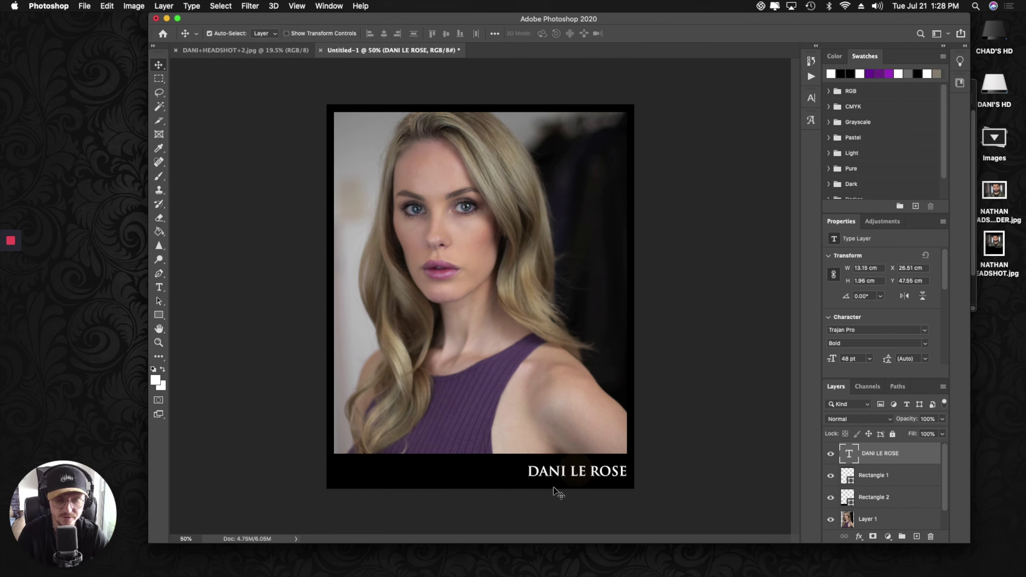
Step: Enlarge the title to 54 pt and fine-tune its position within the band
click(159, 287)
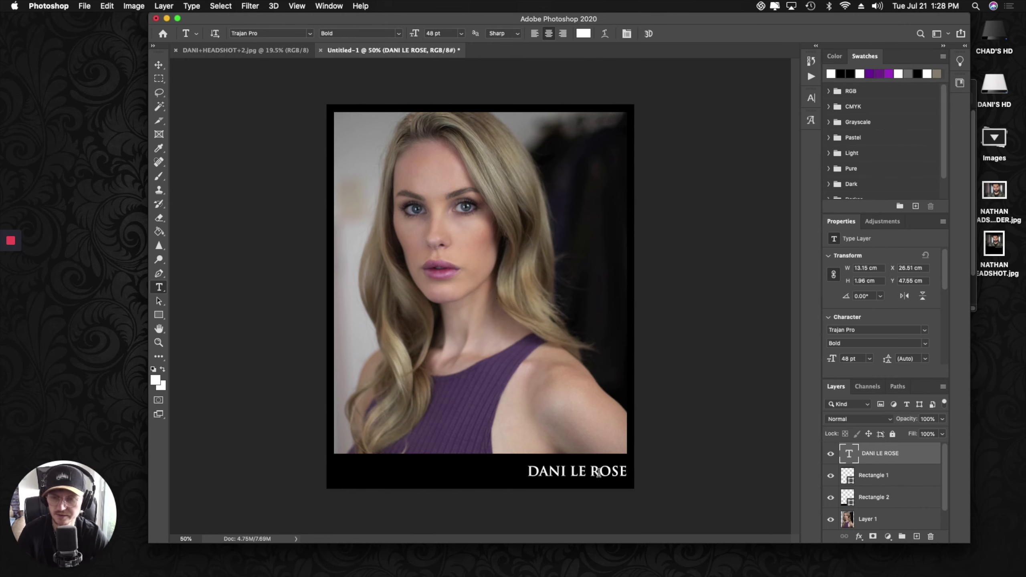
triple_click(546, 470)
click(462, 33)
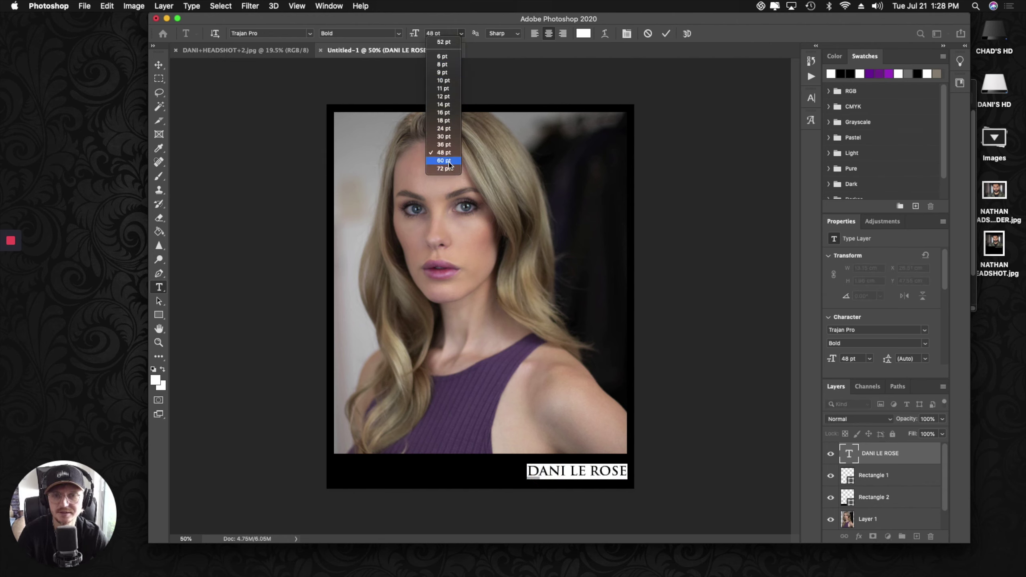
click(439, 33)
click(417, 34)
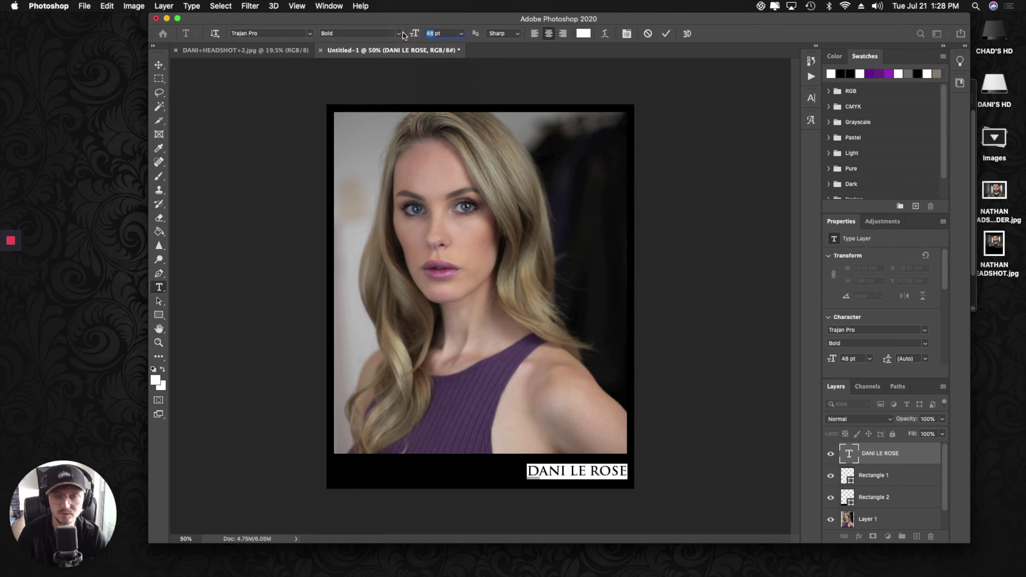
text(54)
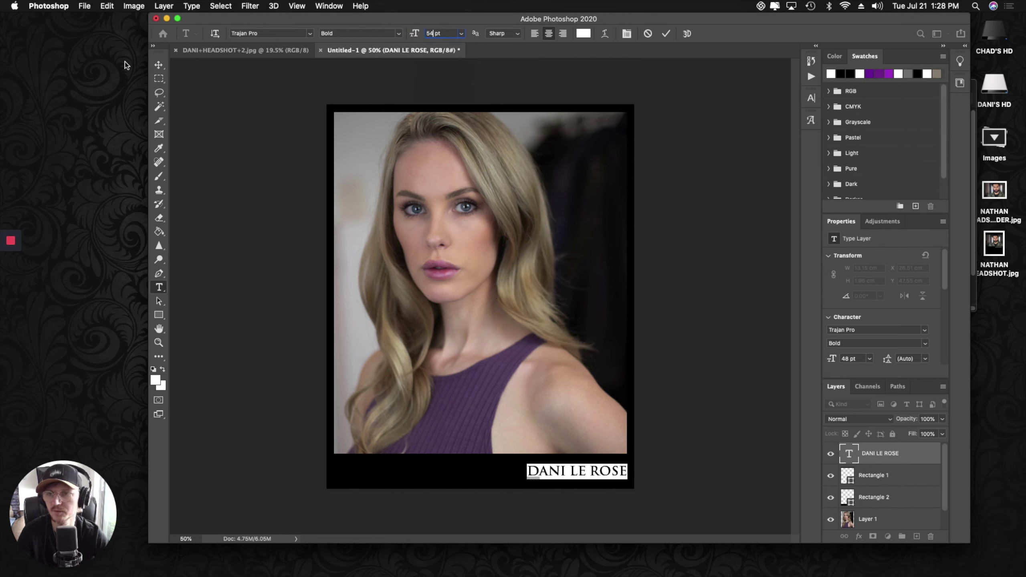
click(159, 64)
drag(605, 472, 593, 473)
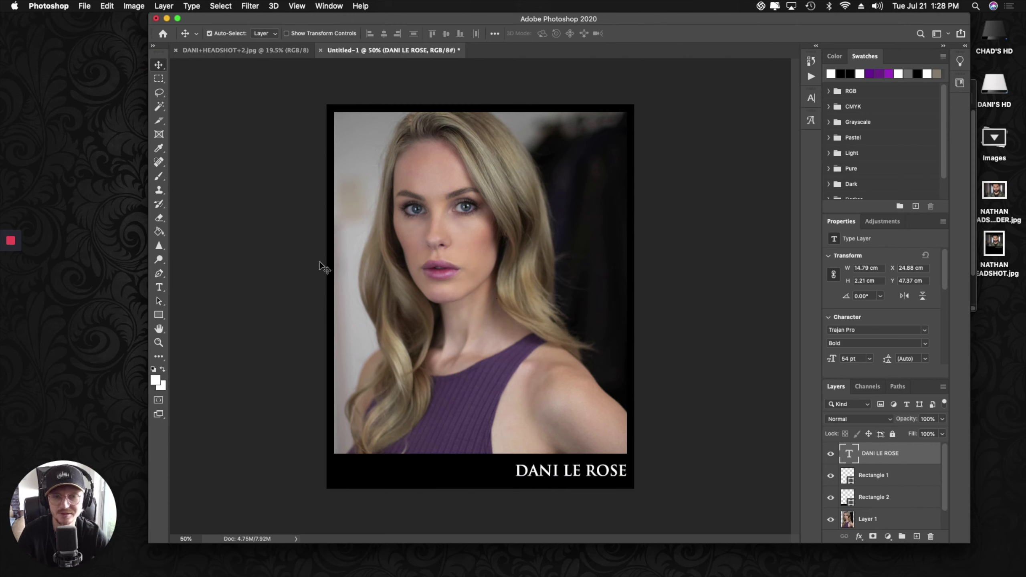
mouse_move(595, 476)
mouse_down()
mouse_move(577, 470)
mouse_move(587, 472)
mouse_up()
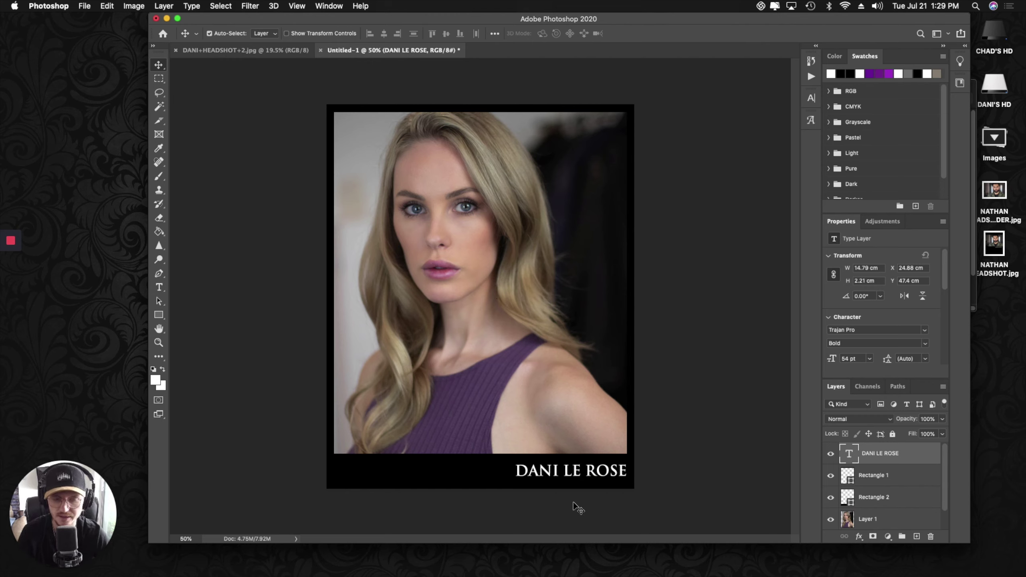
Step: Shrink the letters ANI in DANI to 50 pt
click(159, 288)
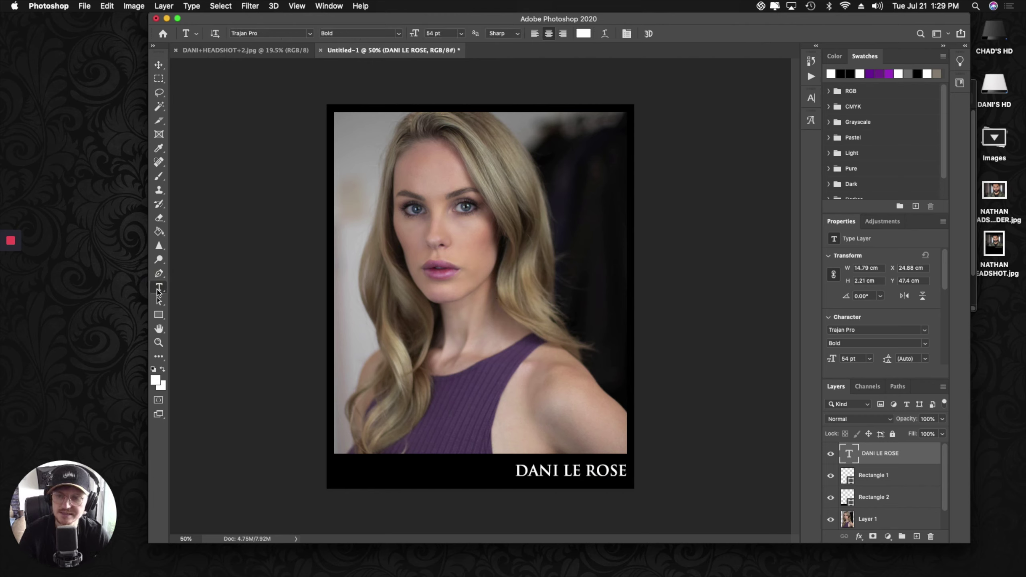
click(158, 288)
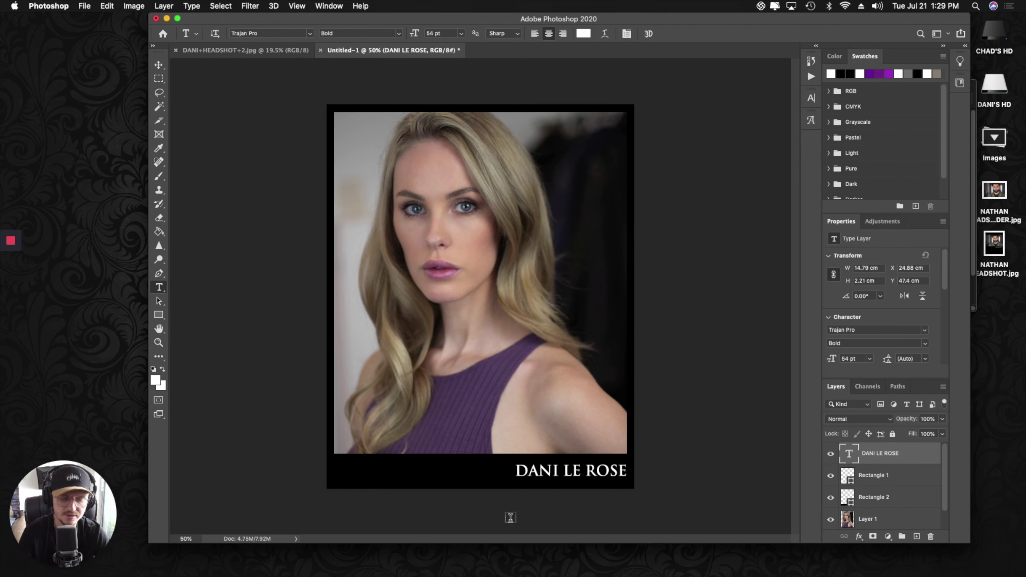
drag(529, 470, 559, 471)
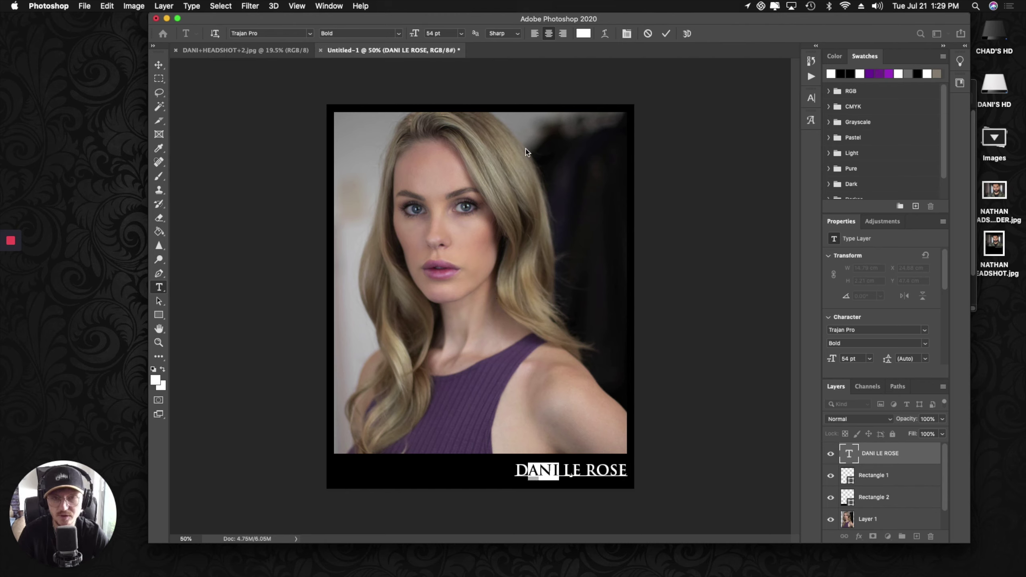
click(412, 33)
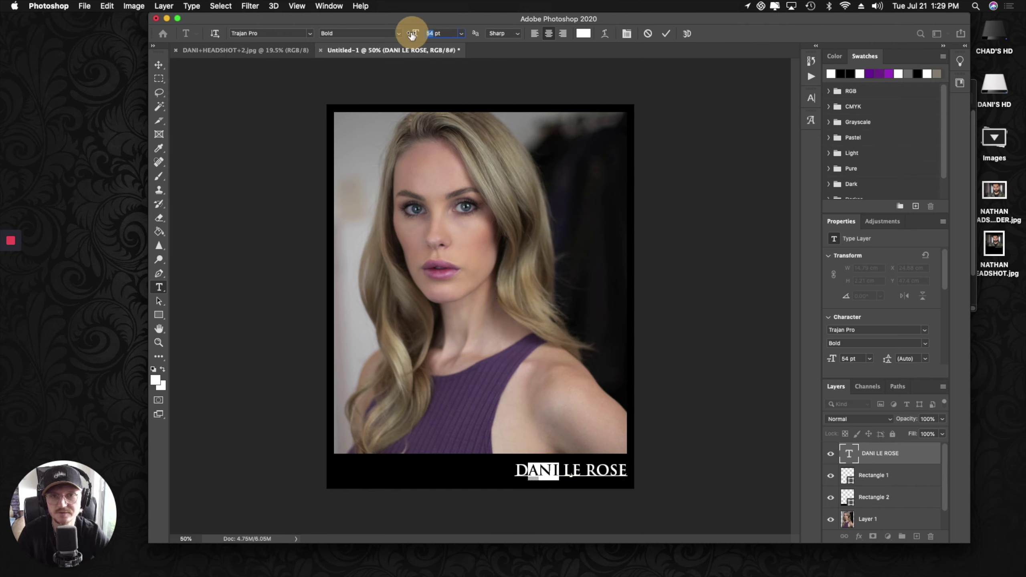
text(50)
key(Return)
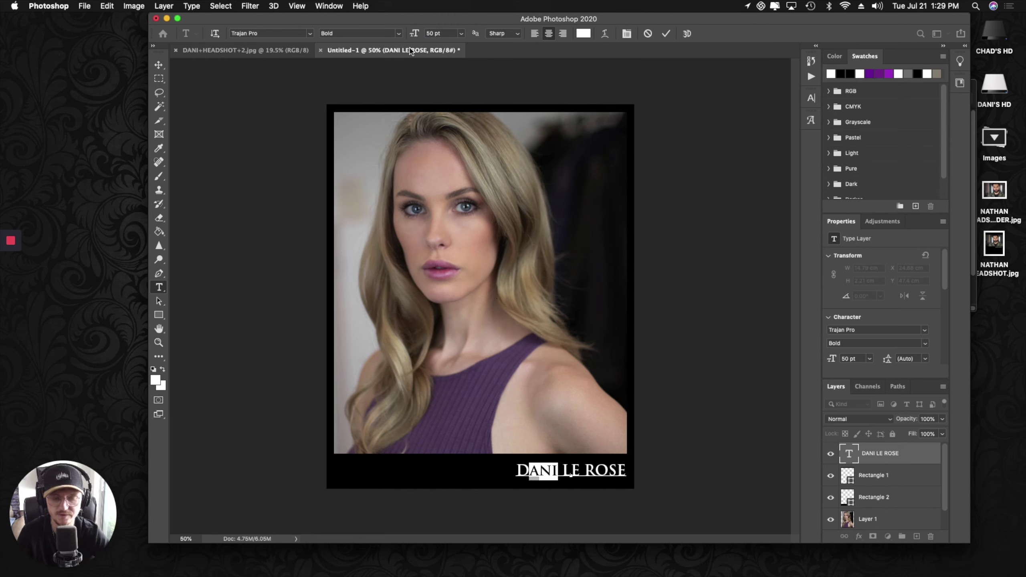
click(576, 470)
drag(576, 470, 570, 470)
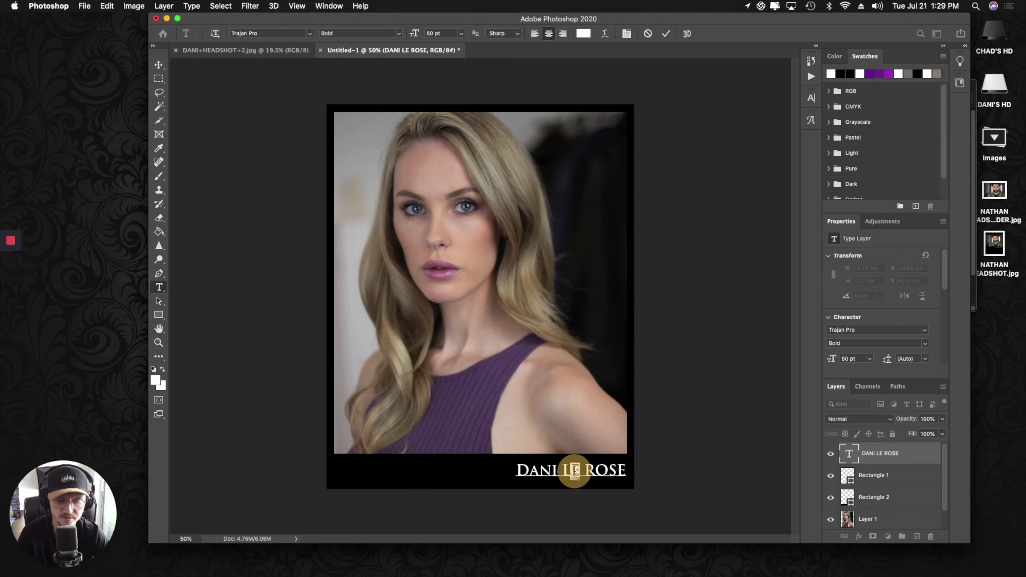
click(433, 33)
text(50)
drag(593, 470, 625, 471)
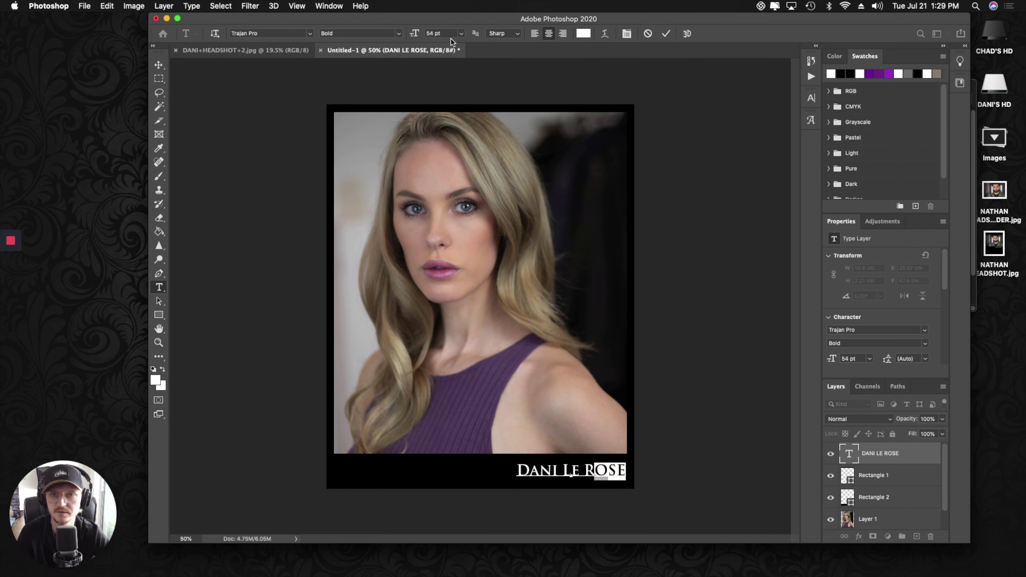
click(433, 33)
text(50)
key(Return)
click(158, 65)
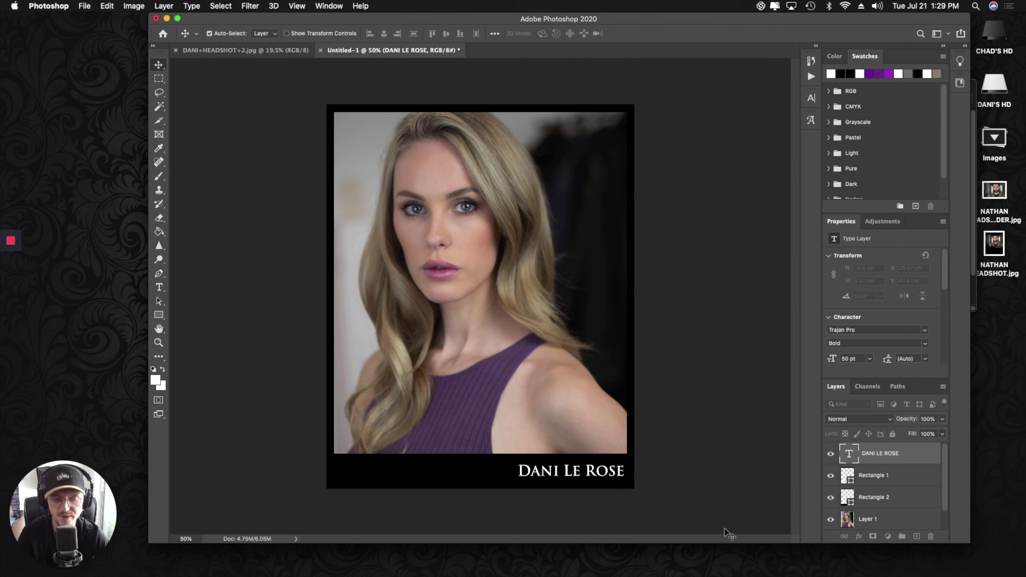
drag(603, 478, 598, 472)
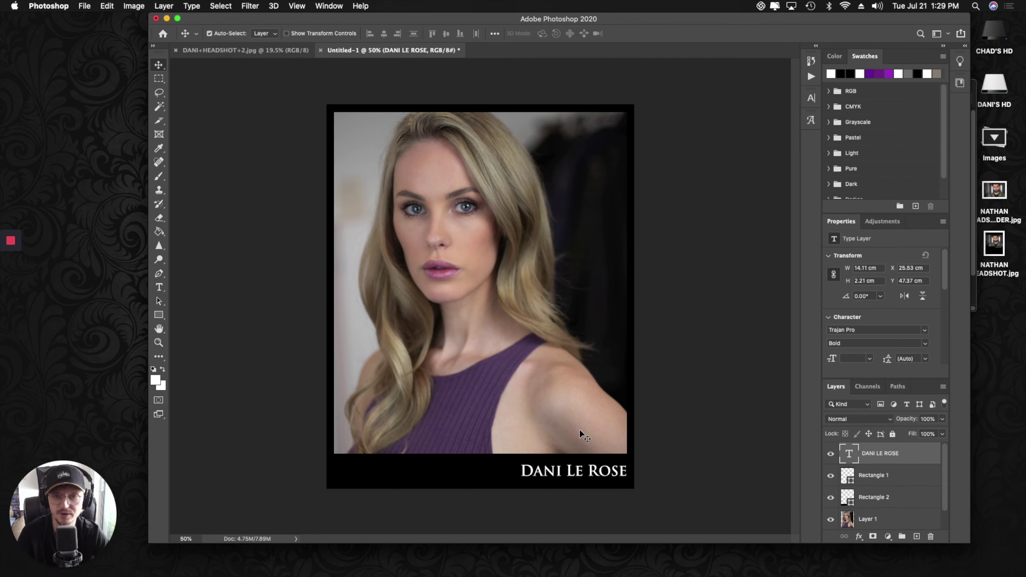
Step: Scale the headshot to 97.27% and shift it slightly right and upward
click(902, 519)
scroll(903, 519, down, 2)
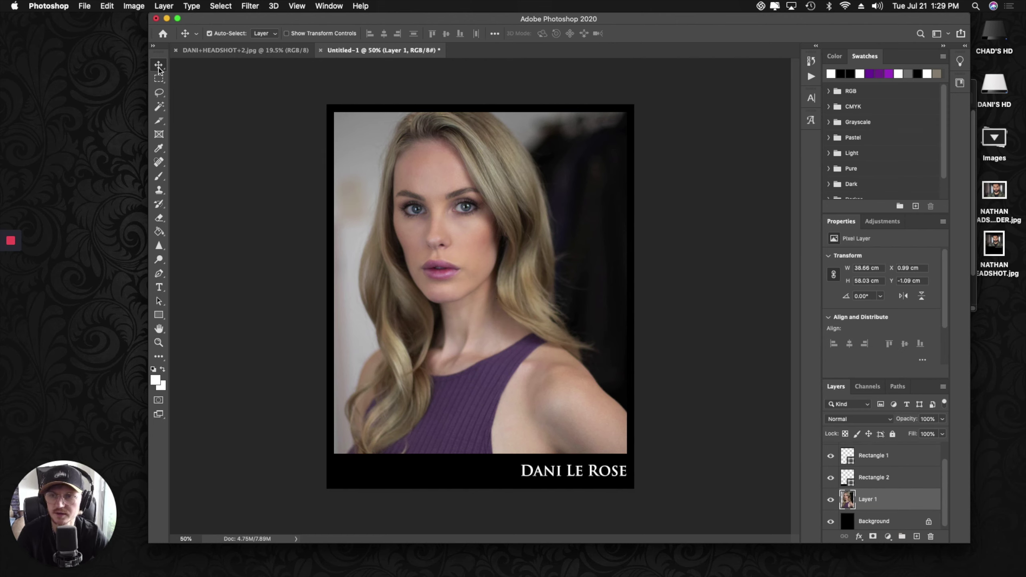
drag(486, 325, 489, 320)
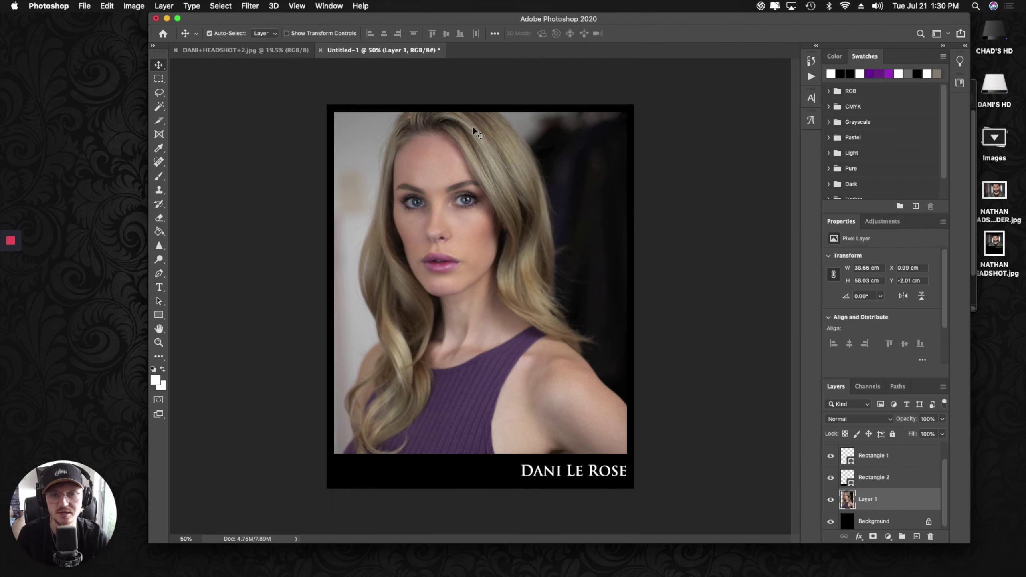
drag(513, 245, 515, 243)
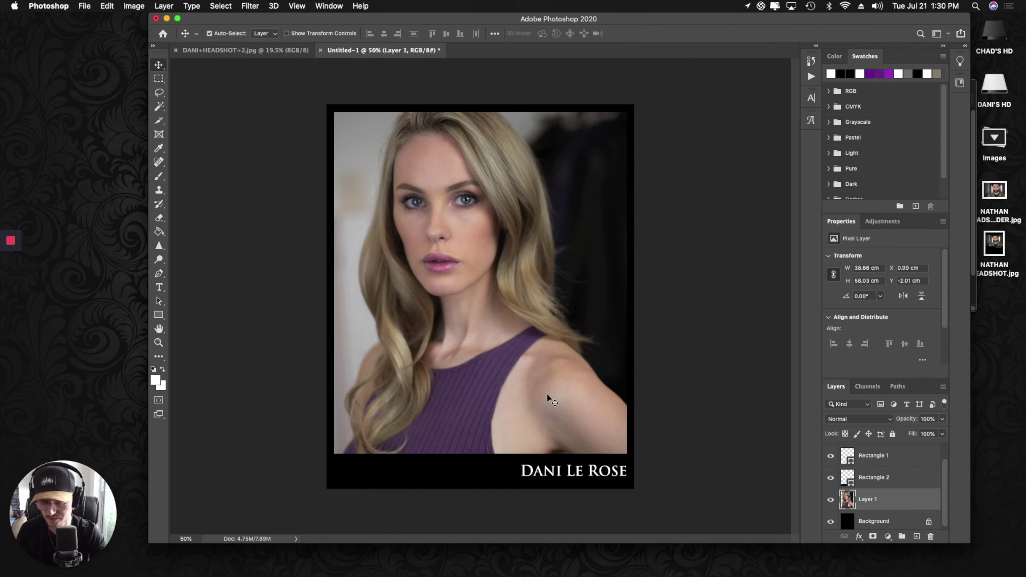
key(super+t)
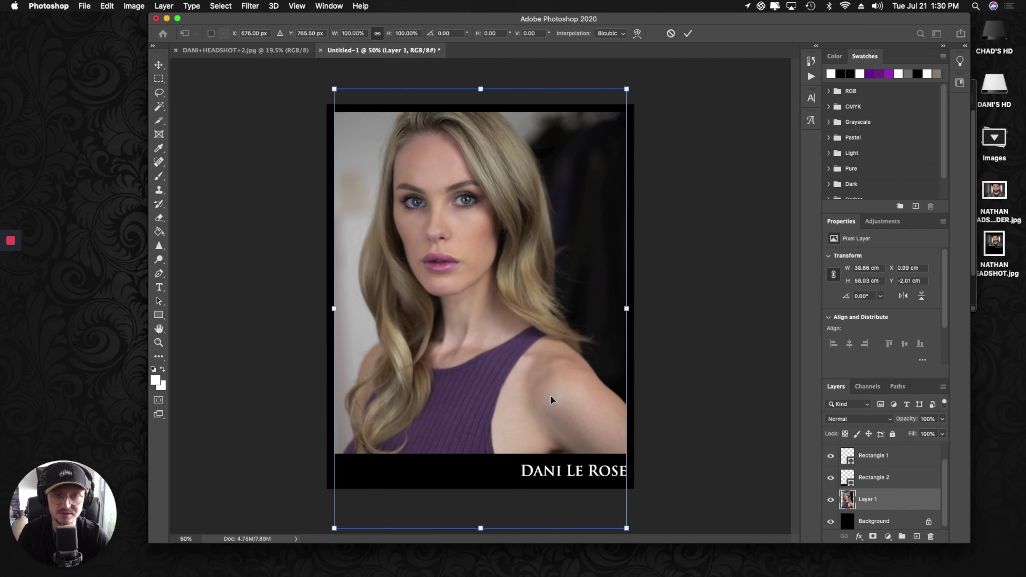
drag(625, 88, 618, 100)
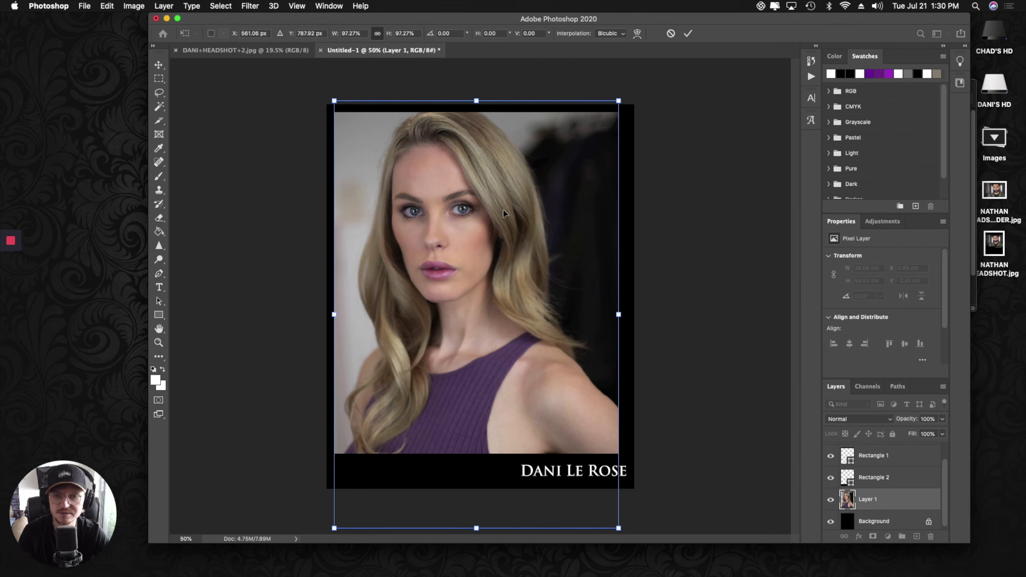
drag(477, 225, 481, 225)
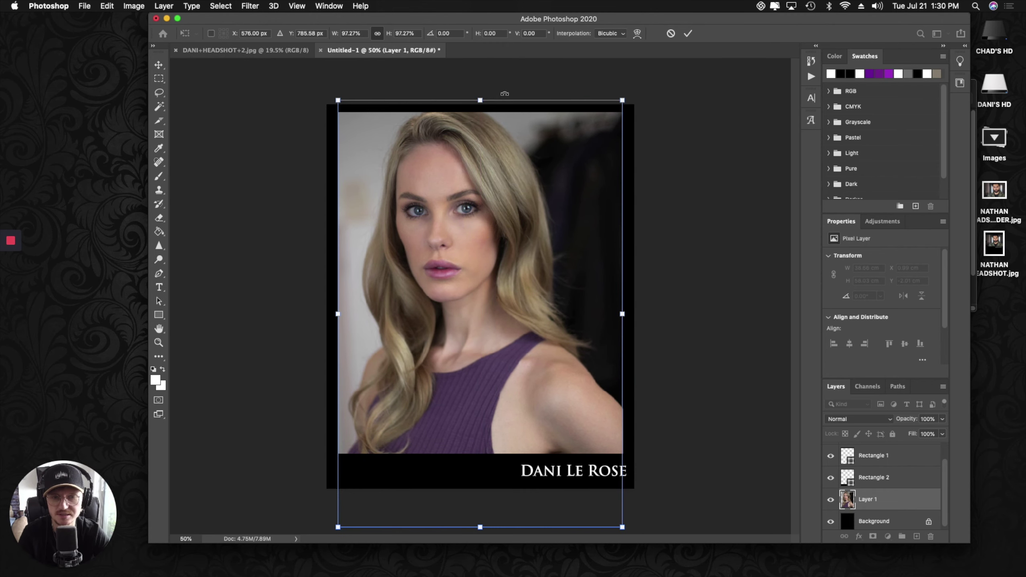
drag(496, 190, 496, 190)
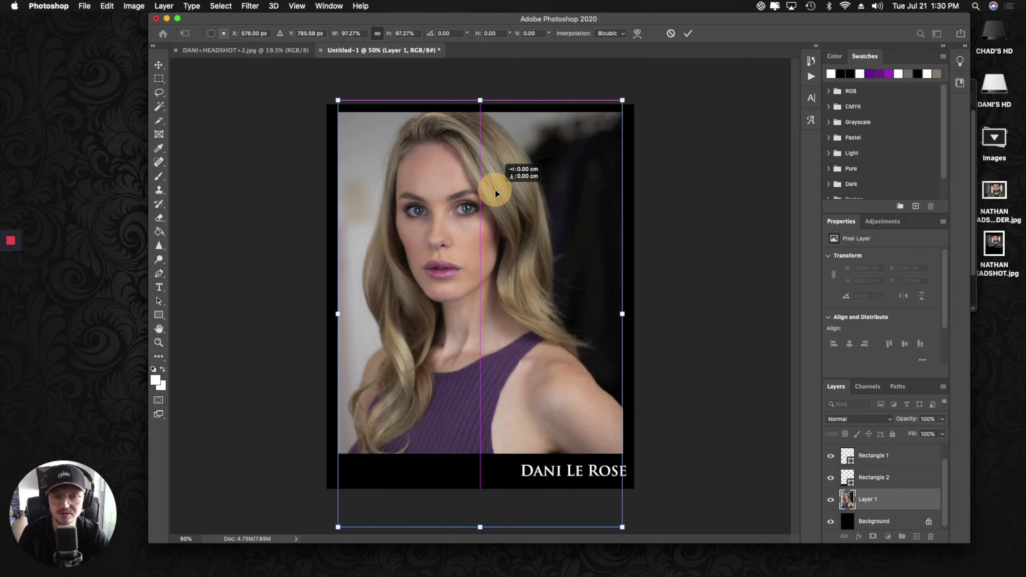
drag(495, 190, 496, 187)
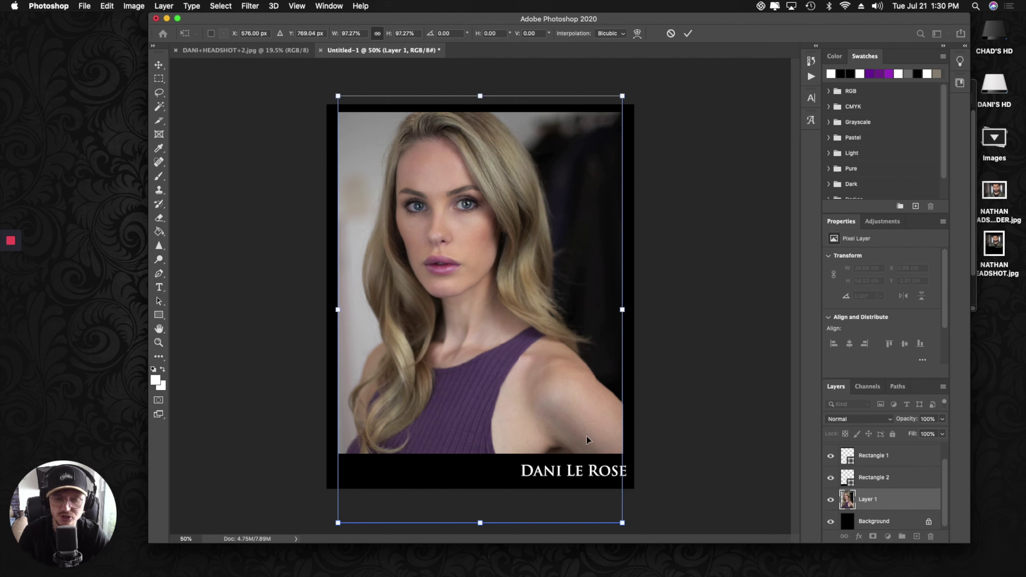
click(158, 65)
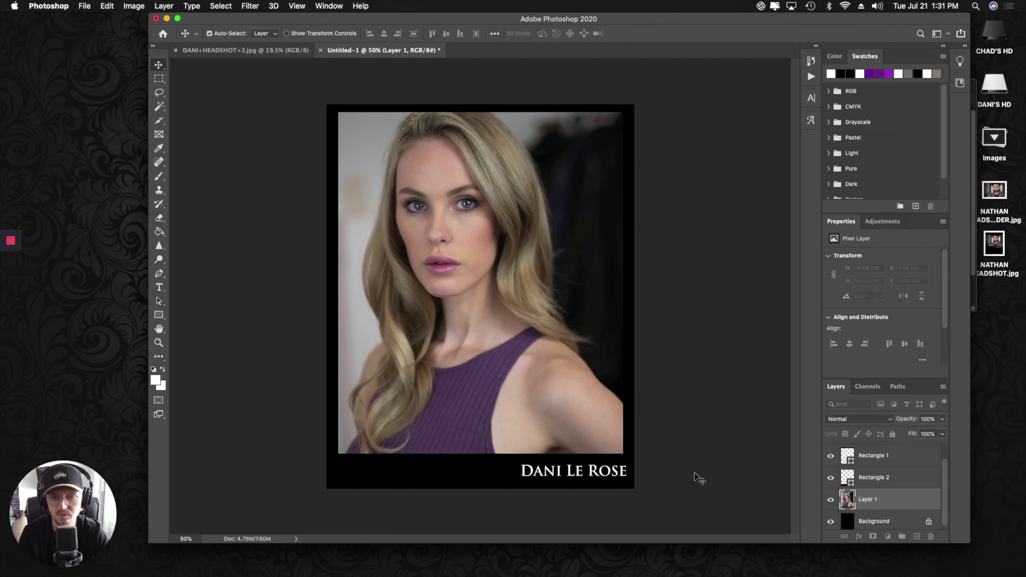
mouse_move(610, 473)
mouse_down()
mouse_move(620, 472)
mouse_move(611, 471)
mouse_up()
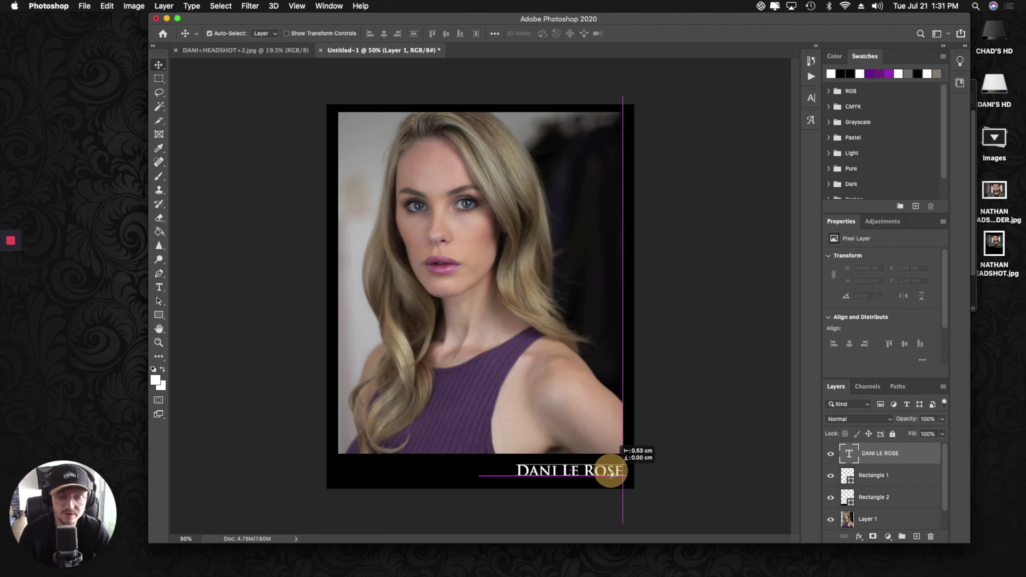
drag(610, 473, 611, 473)
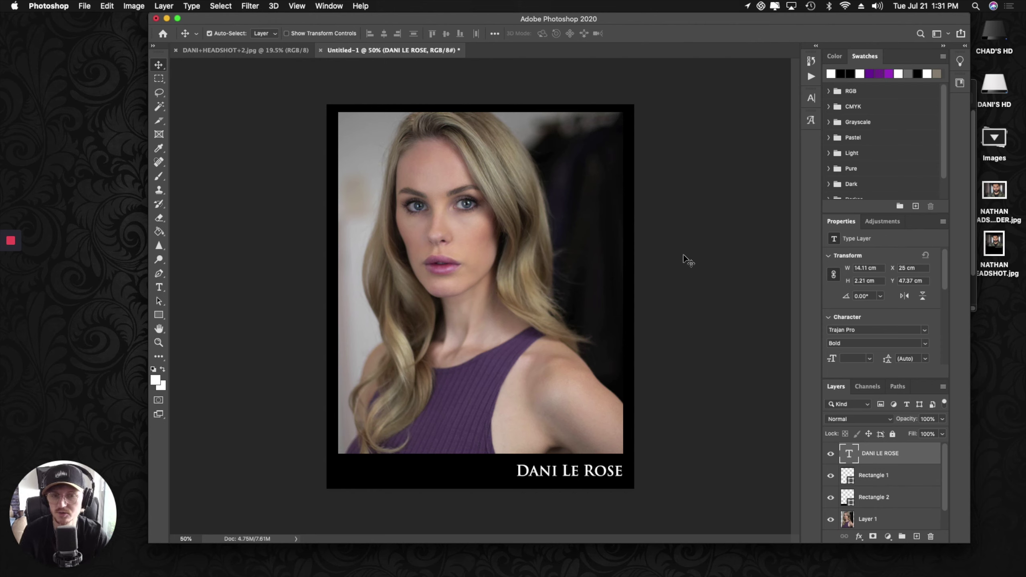
click(84, 6)
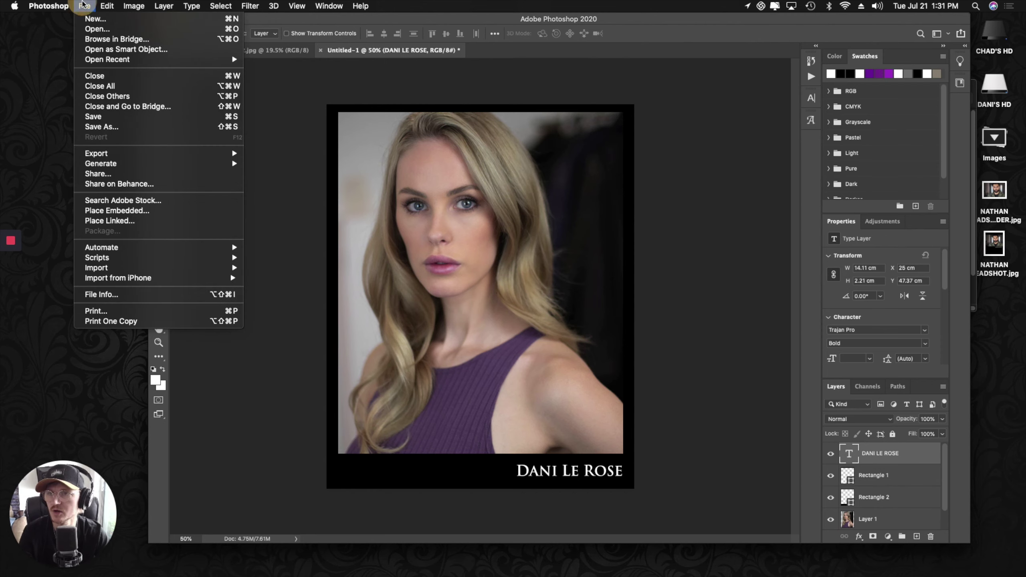
Step: Save the layout as a JPEG named 'DANI HEADSHOT' at quality 12 (Maximum)
click(137, 127)
text(DANI HEADSHOT)
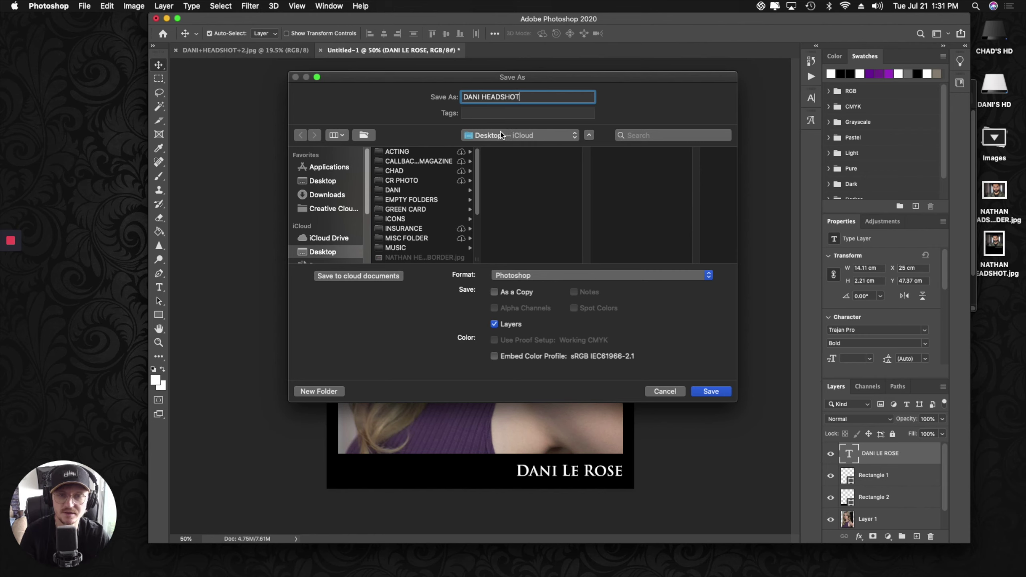
click(521, 278)
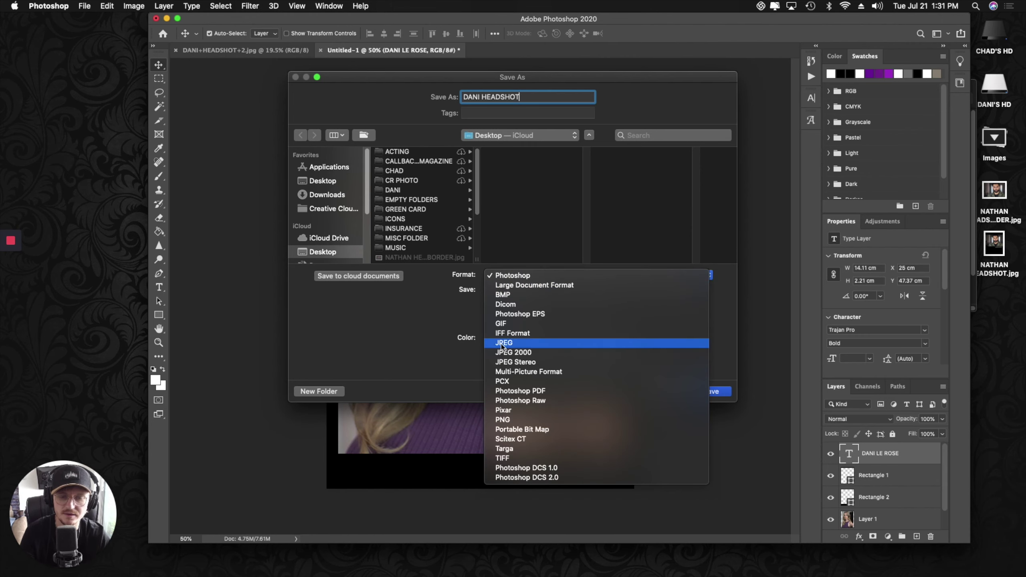
click(521, 343)
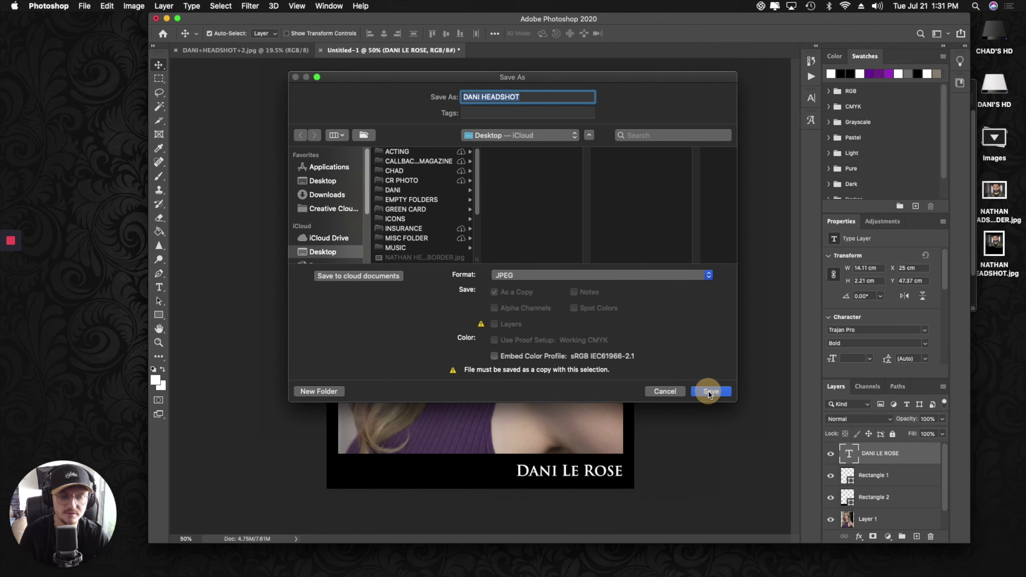
click(710, 390)
drag(538, 205, 508, 206)
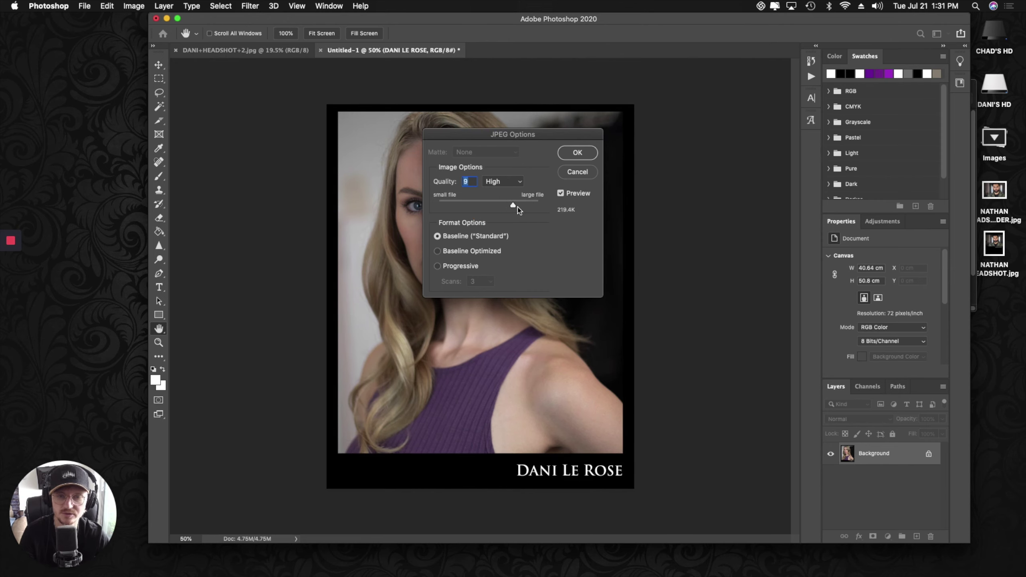
drag(514, 207, 540, 205)
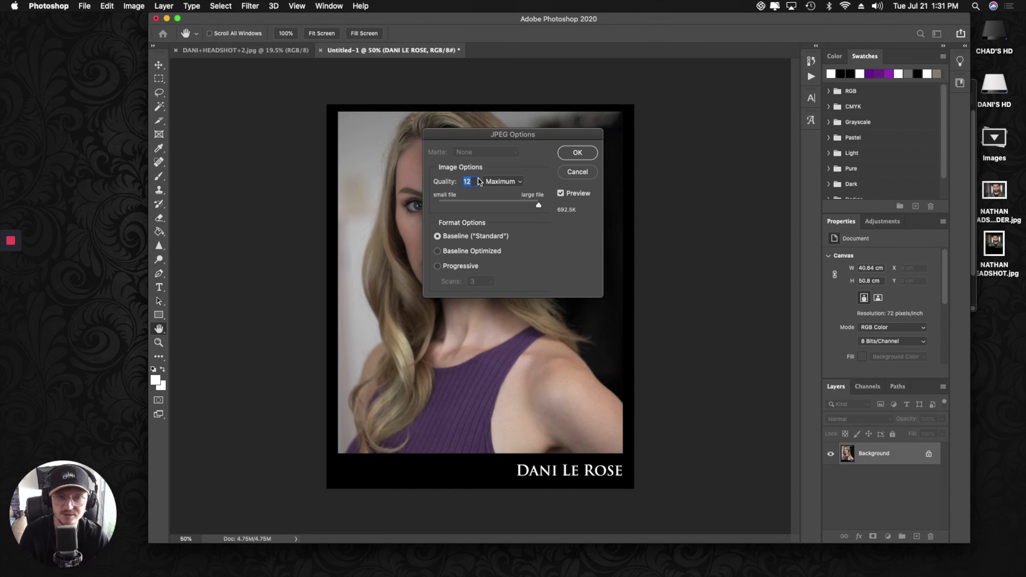
click(577, 153)
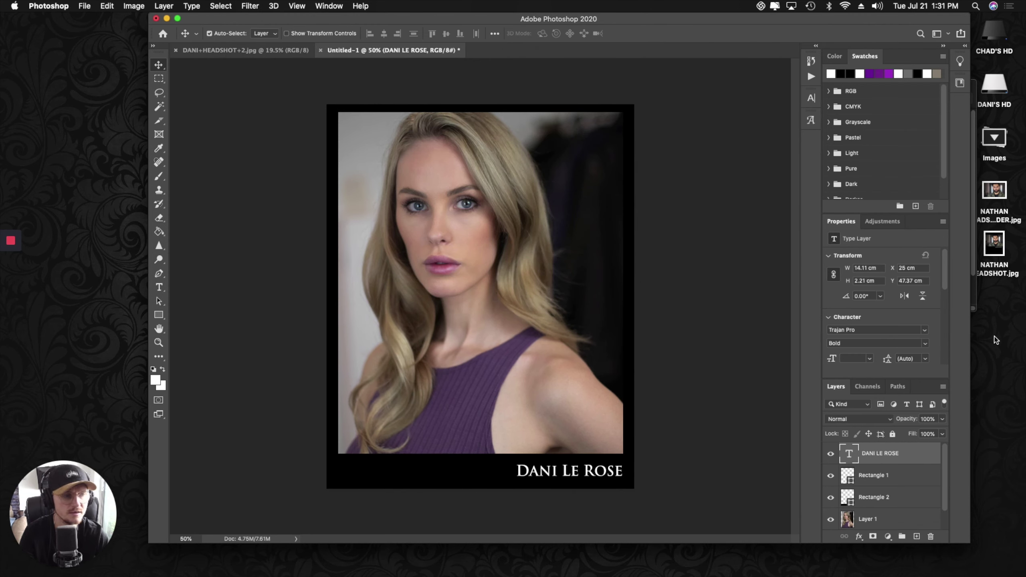
key(F11)
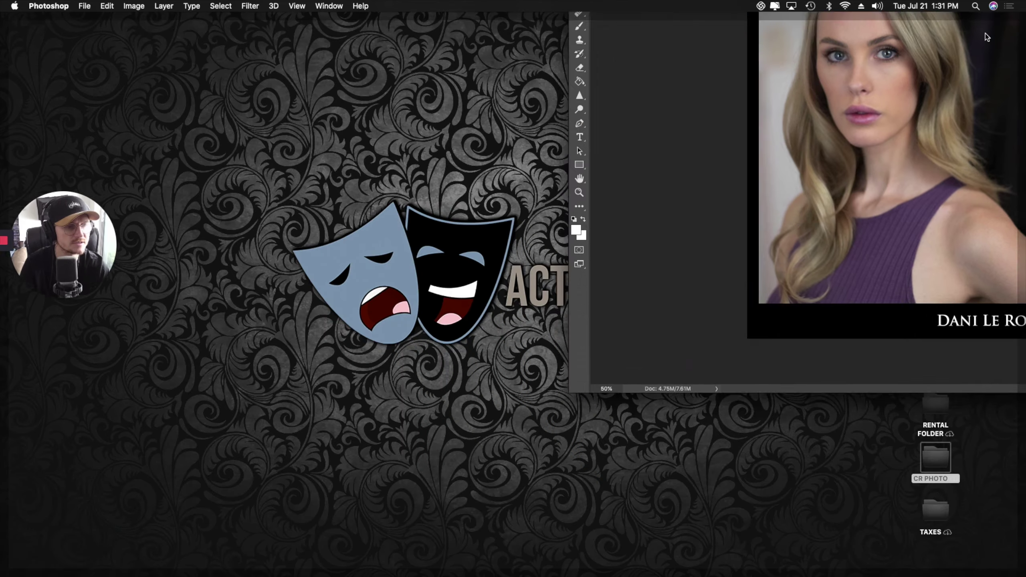
click(995, 193)
key(space)
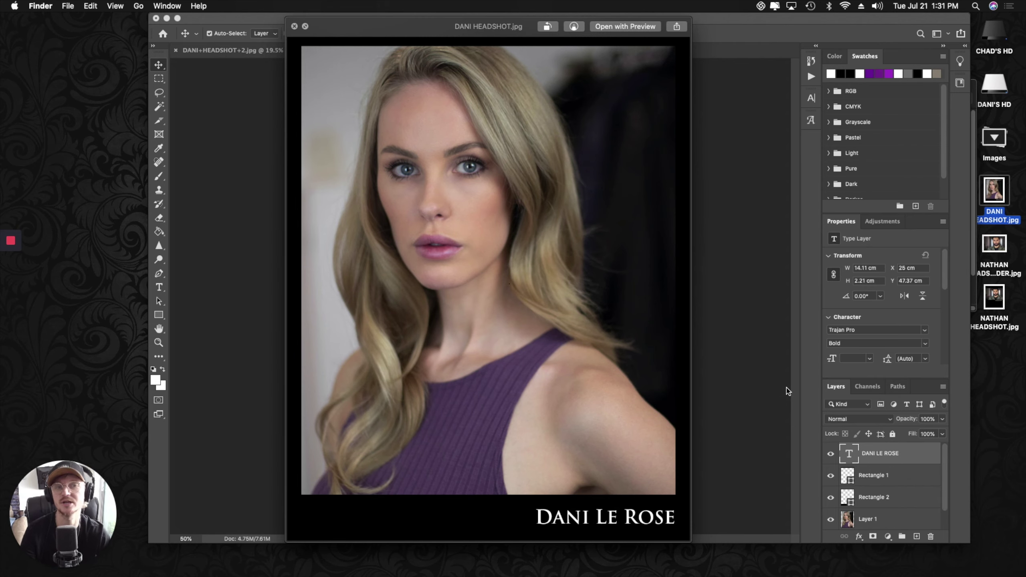
key(space)
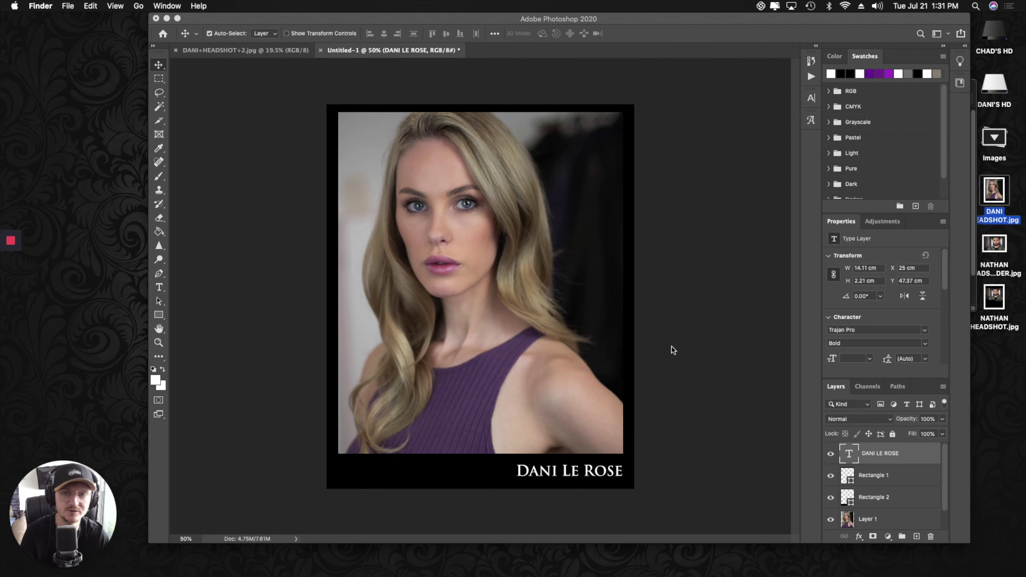
Step: Save the original DANI+HEADSHOT+2.jpg to the Desktop as JPEG 'DANI HEADSHOT NO BORDER'
click(217, 51)
click(216, 51)
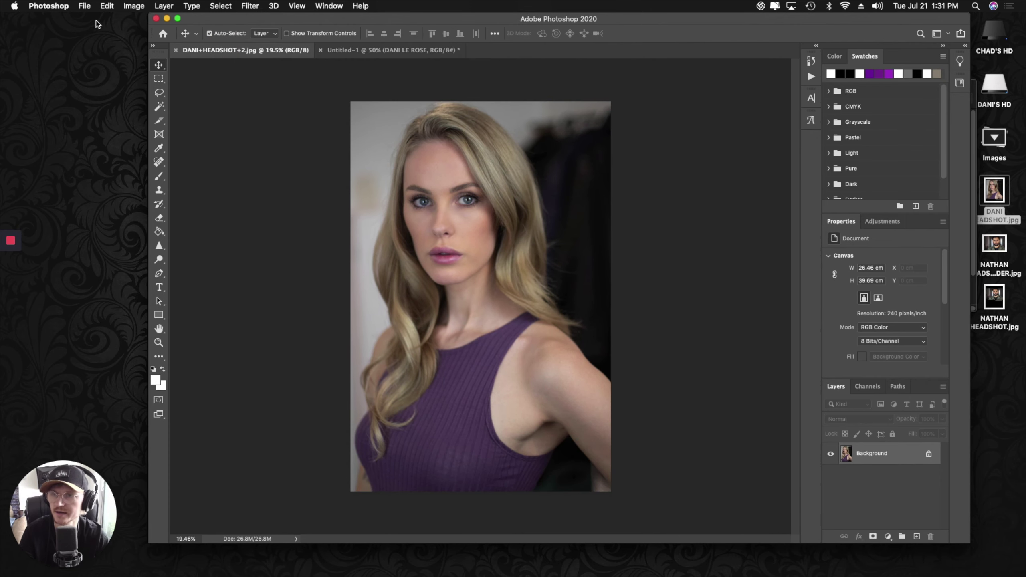
click(85, 6)
click(105, 126)
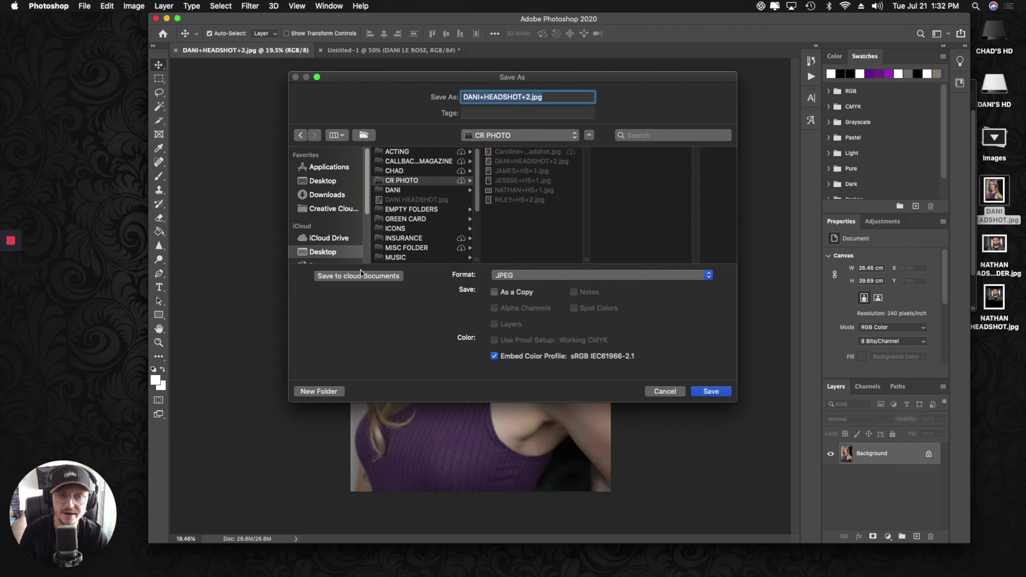
text(DANI HEA)
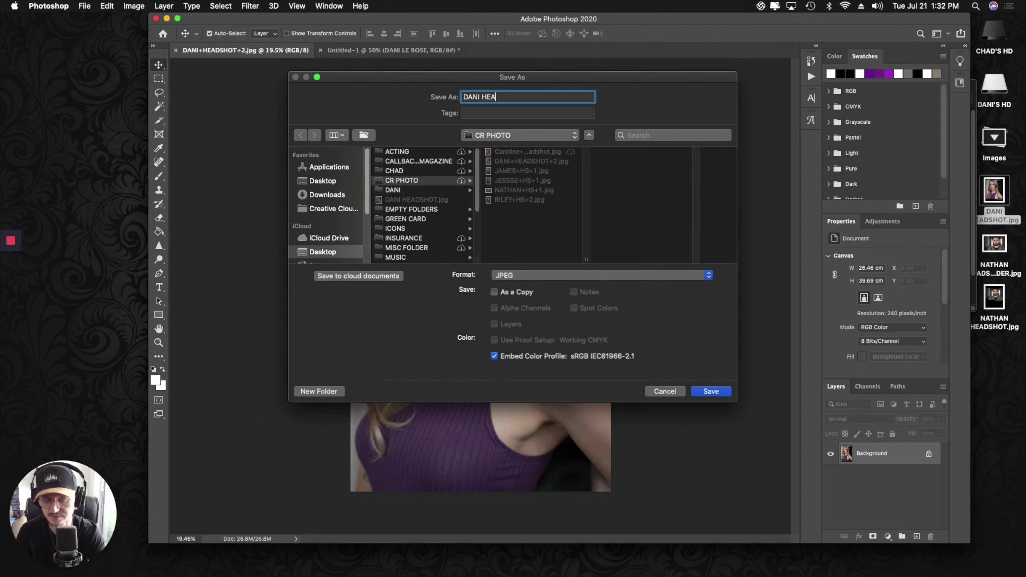
text(DSHOT NO BO)
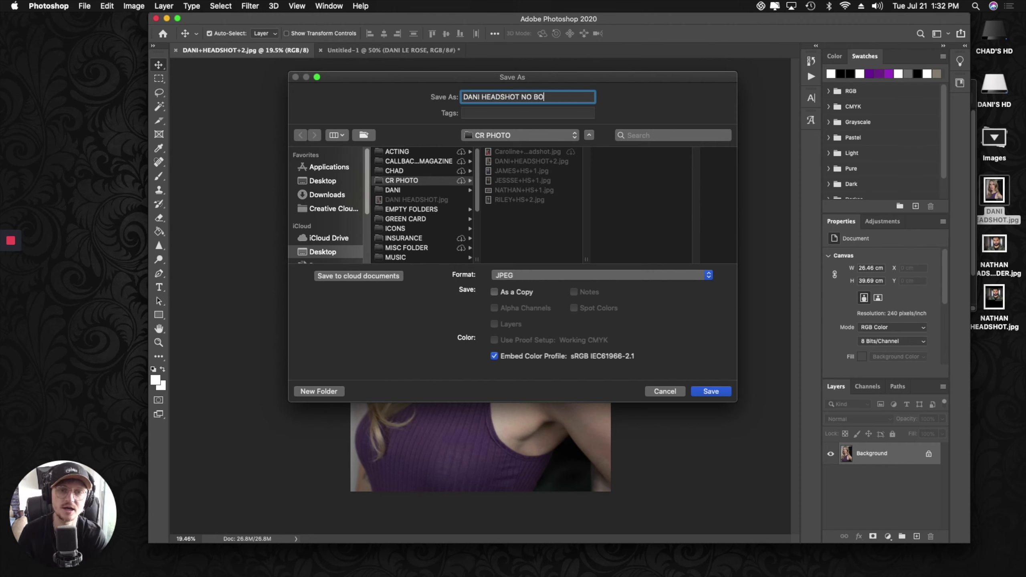
text(RDER)
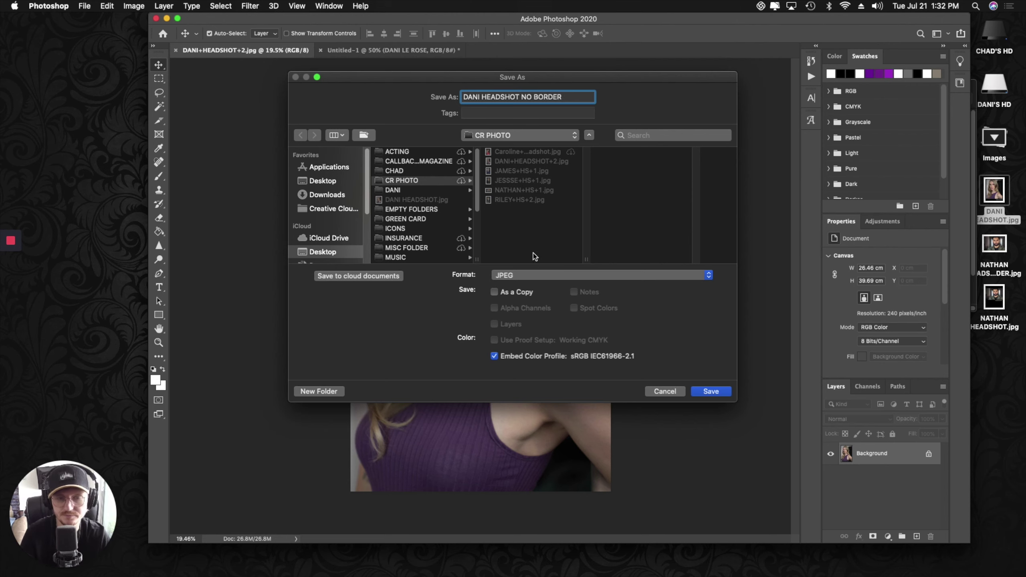
click(521, 135)
click(505, 147)
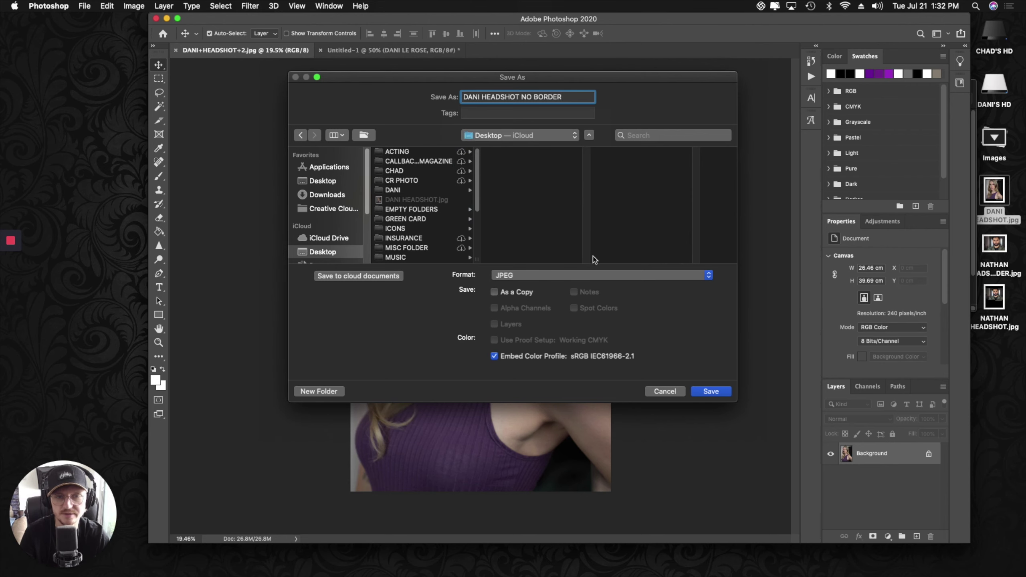
click(710, 391)
click(577, 152)
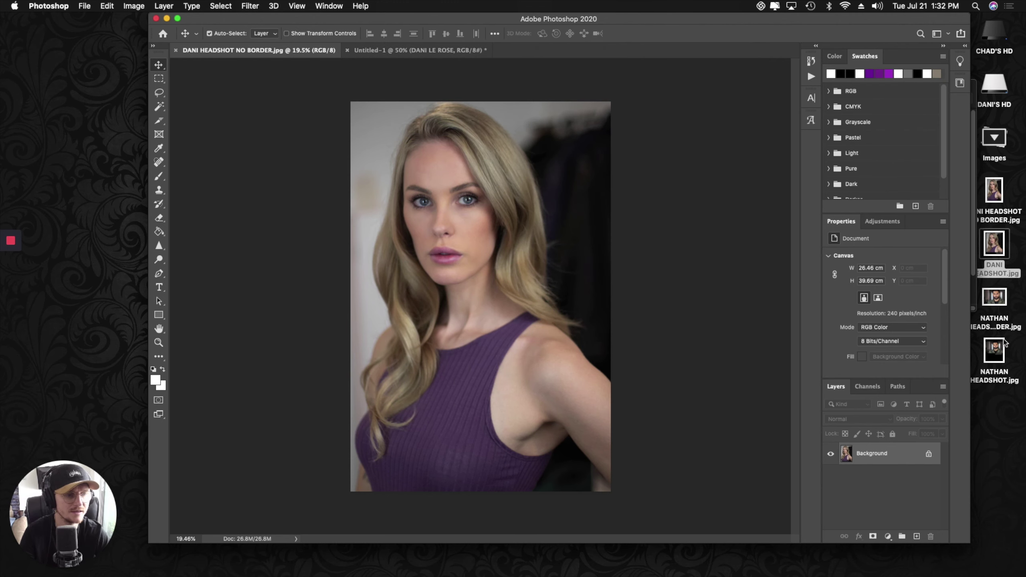
Step: Preview DANI HEADSHOT NO BORDER.jpg from the desktop with Quick Look
click(997, 212)
key(space)
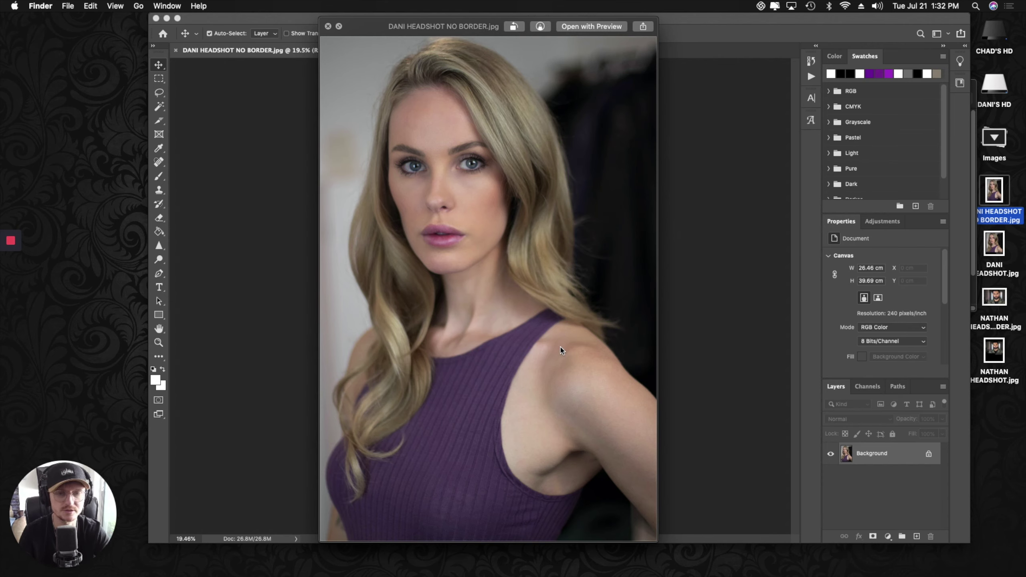
key(space)
Step: Quit Photoshop, discarding the unsaved Untitled-1 document
click(203, 43)
click(48, 5)
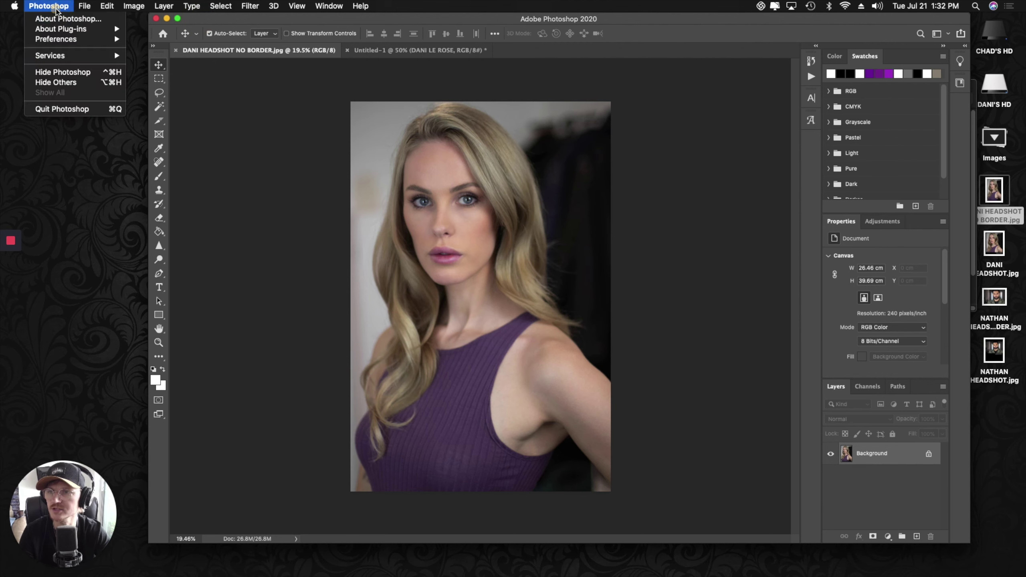
click(62, 109)
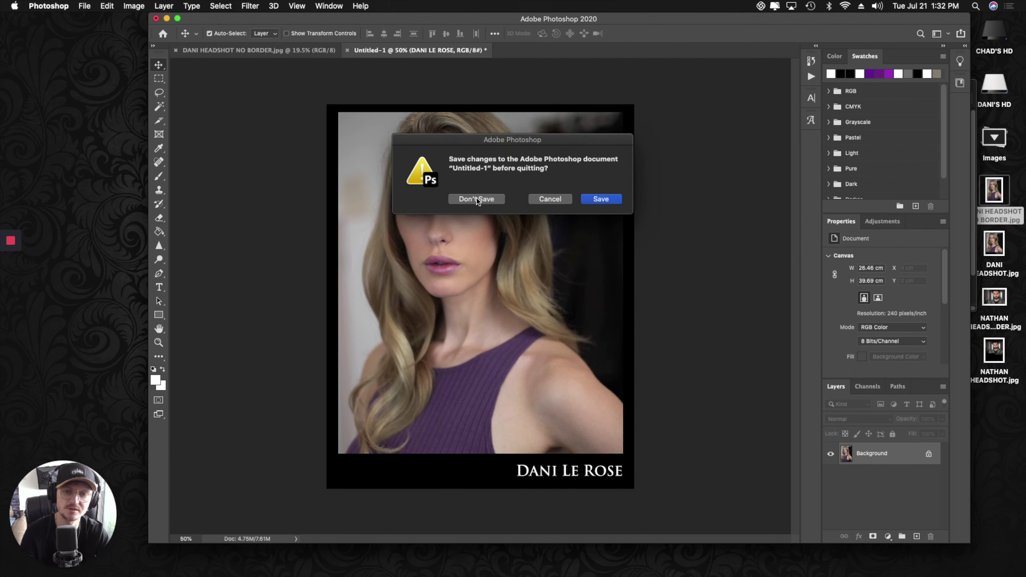
click(476, 199)
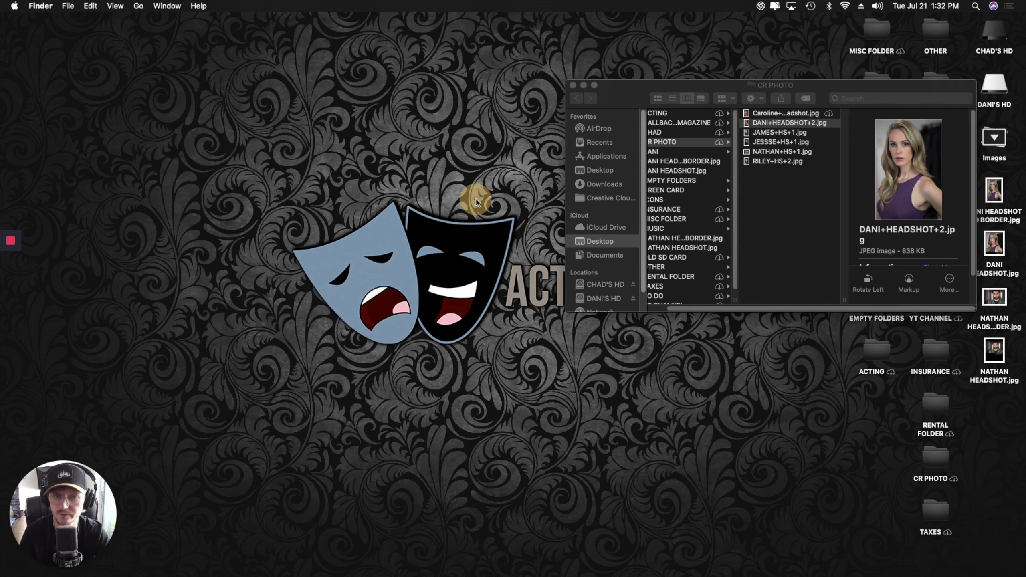
Step: Close the CR PHOTO folder and view NATHAN HEADSHOT.jpg and its no-border version side by side in Preview
click(572, 85)
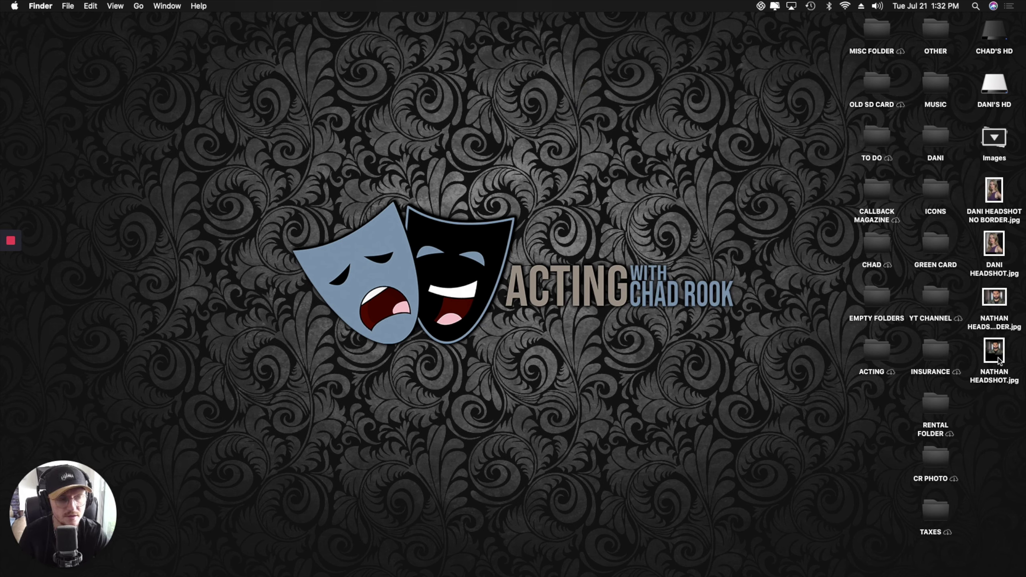
double_click(996, 354)
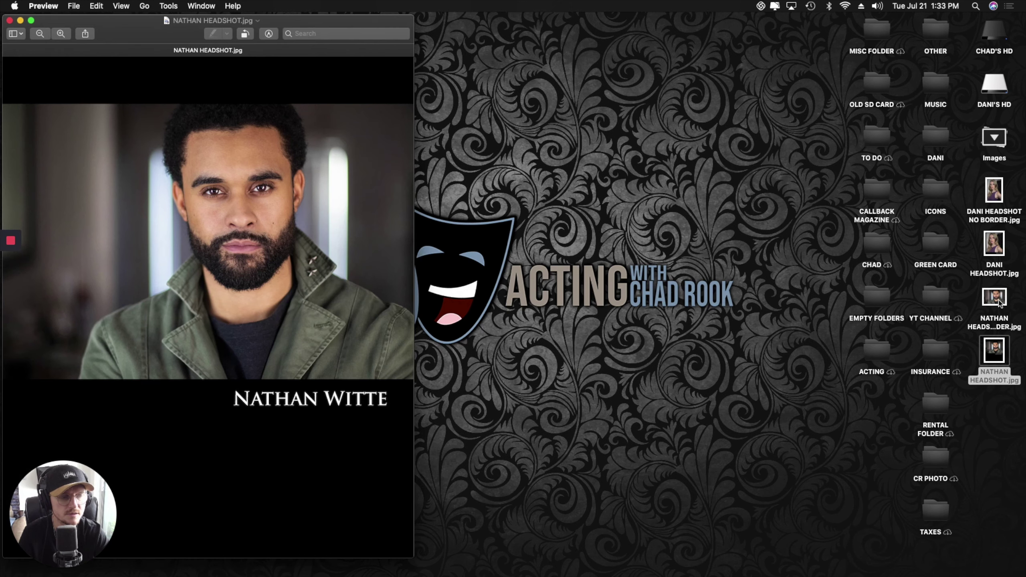
double_click(998, 301)
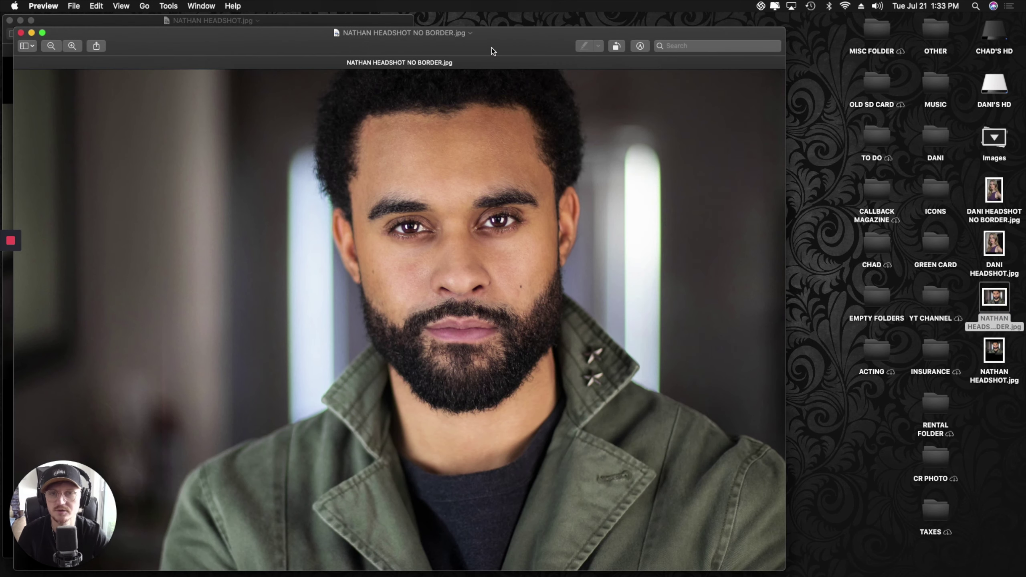
drag(556, 46, 744, 32)
drag(222, 22, 643, 60)
drag(339, 20, 445, 19)
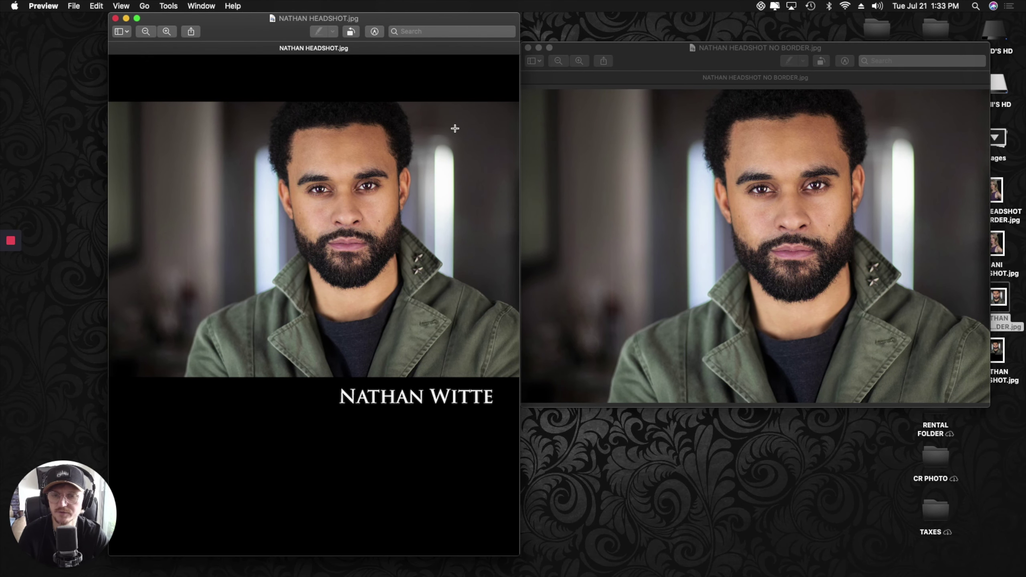
drag(403, 18, 421, 16)
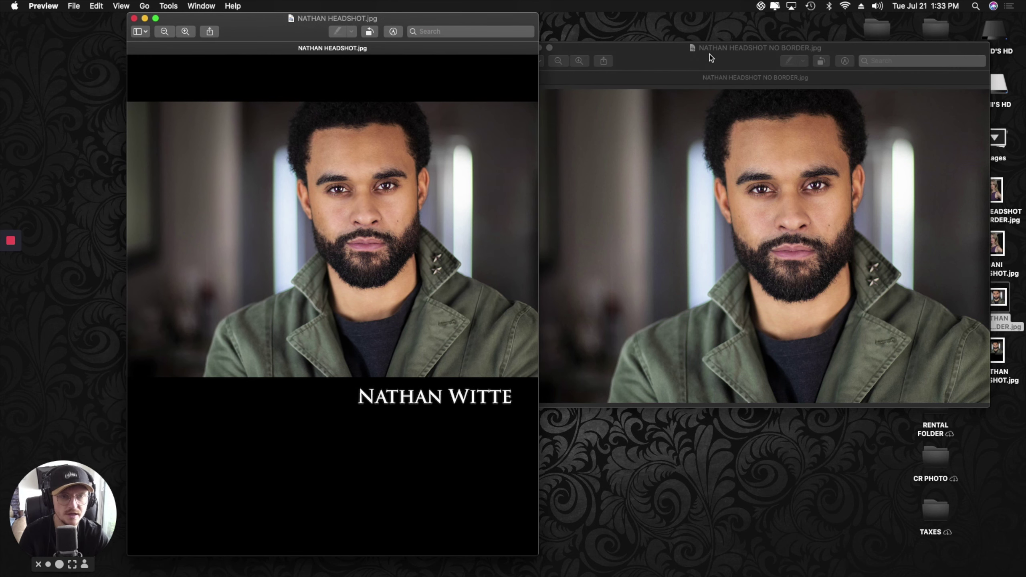
drag(711, 57, 722, 55)
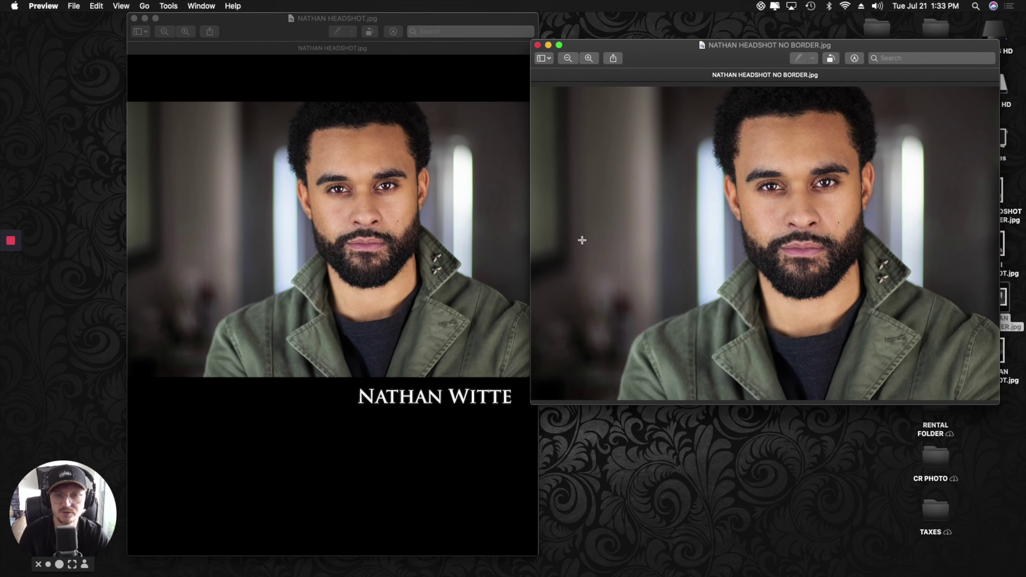
Step: Close both Nathan images and open DANI HEADSHOT.jpg
click(537, 45)
click(134, 19)
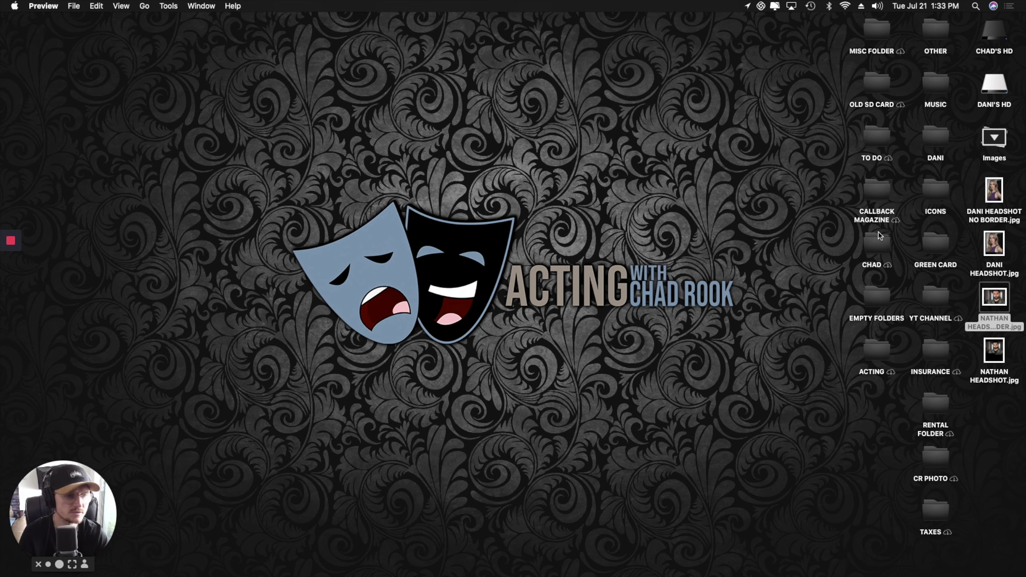
double_click(993, 244)
Step: Compare DANI HEADSHOT.jpg with DANI HEADSHOT NO BORDER.jpg side by side, then close both
double_click(993, 190)
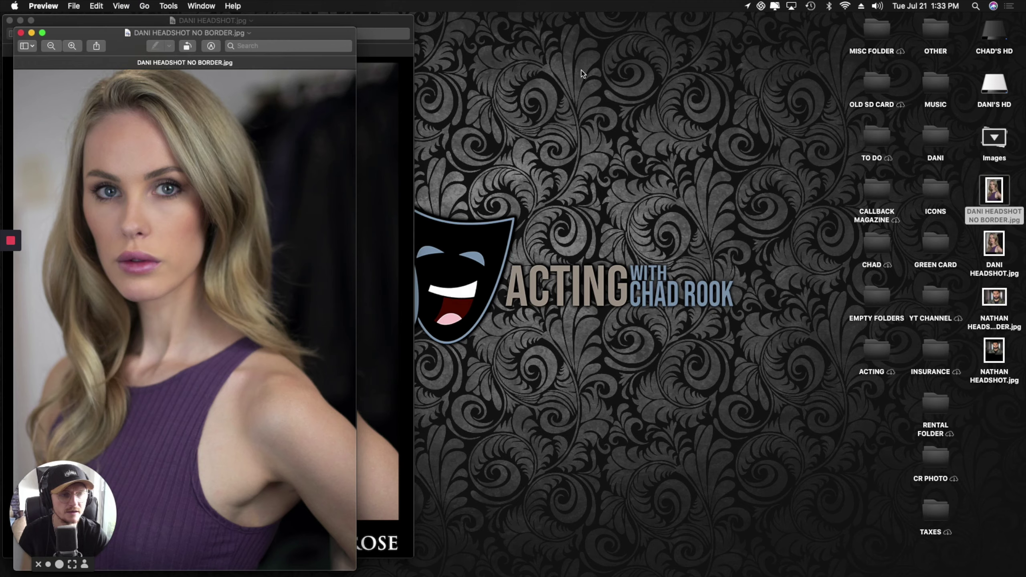
drag(371, 22, 600, 15)
drag(172, 35, 787, 44)
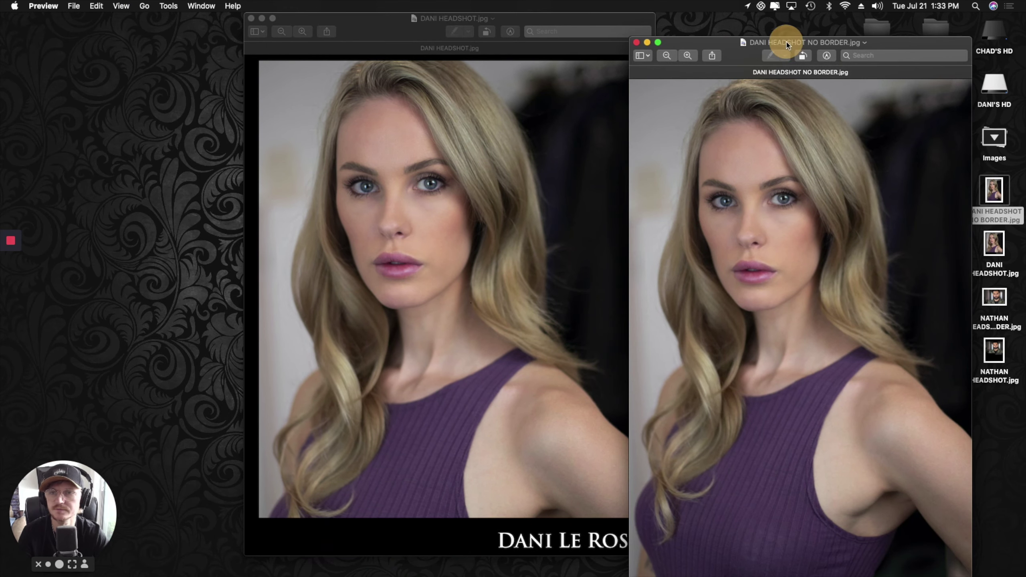
drag(377, 35, 251, 35)
drag(741, 43, 657, 19)
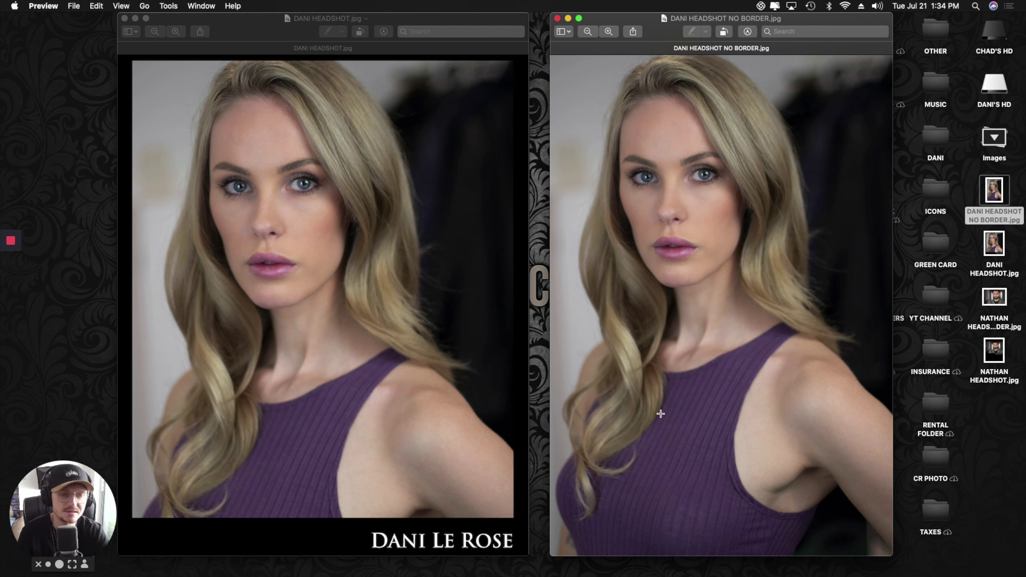
click(558, 18)
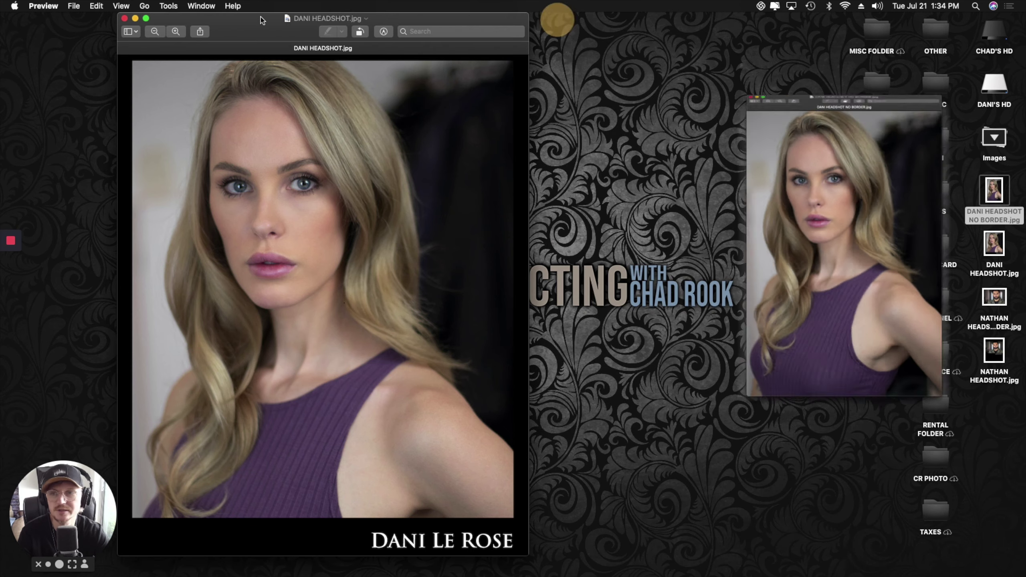
click(124, 18)
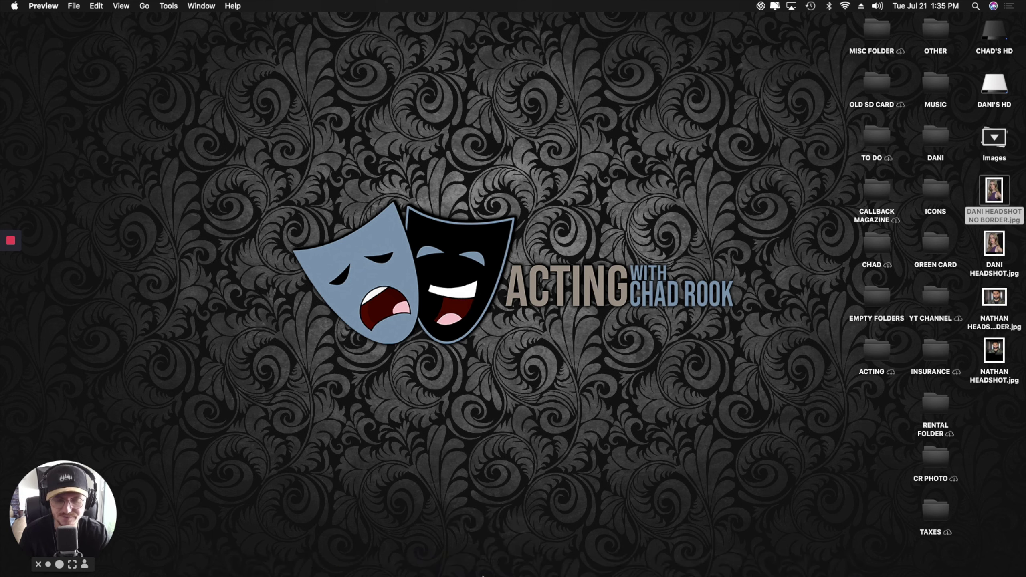
Step: Launch Adobe Photoshop 2020 from the Dock
click(486, 572)
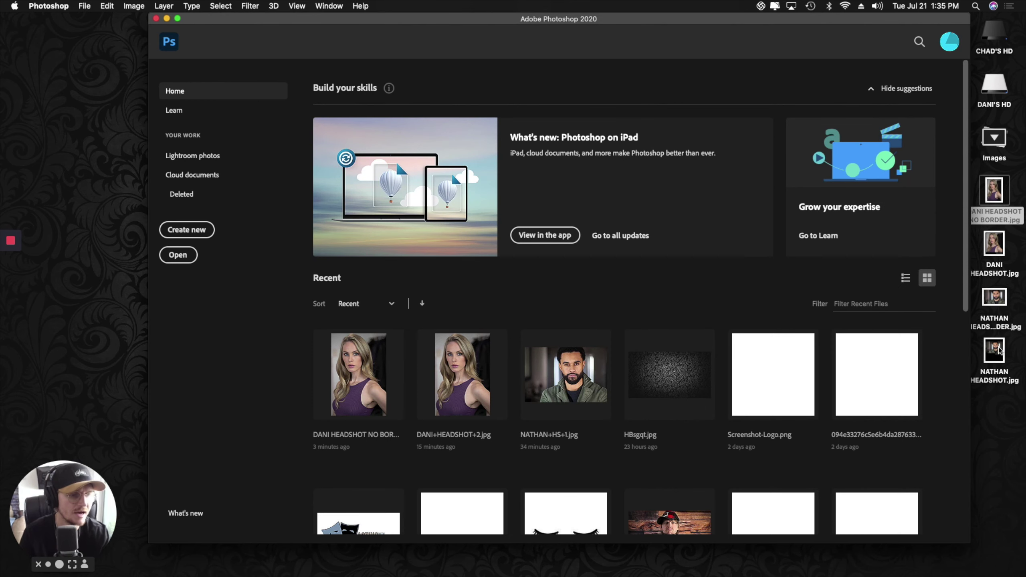
Step: Quick Look both Nathan files, open NATHAN HEADSHOT NO BORDER.jpg in Photoshop, and pick the Type tool
click(999, 350)
key(space)
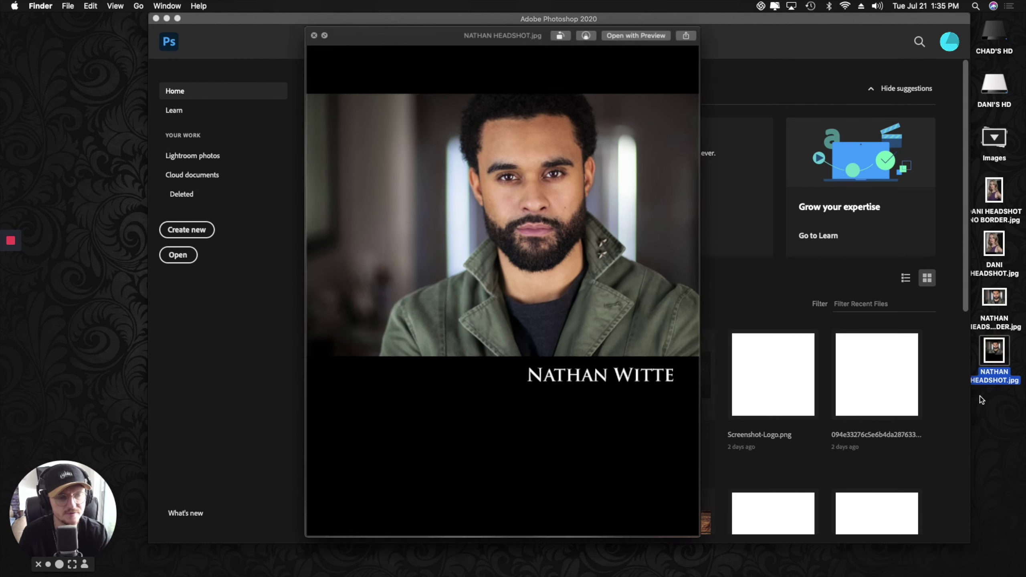
key(space)
click(994, 298)
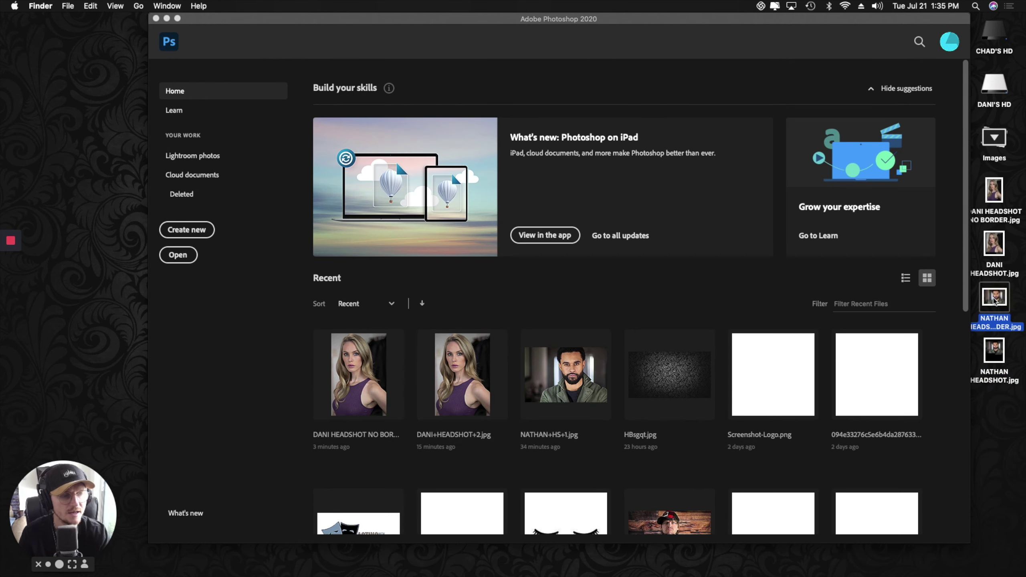
key(space)
drag(994, 299, 489, 559)
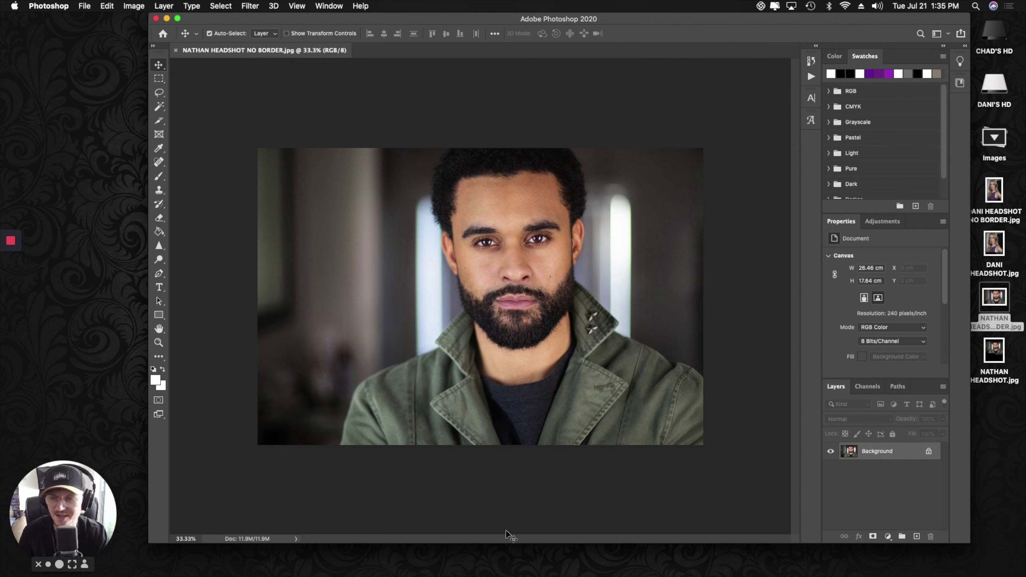
click(159, 288)
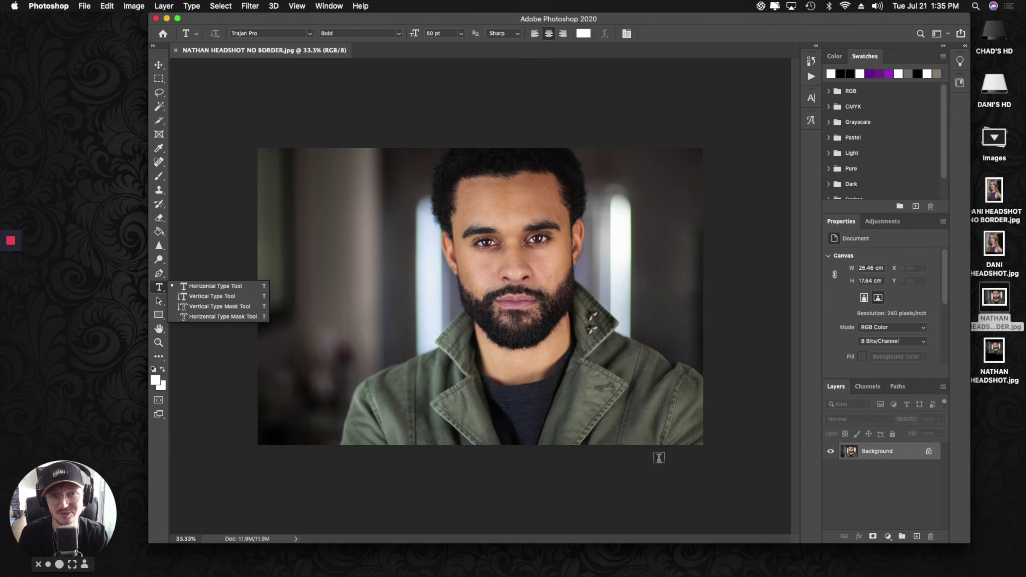
click(623, 501)
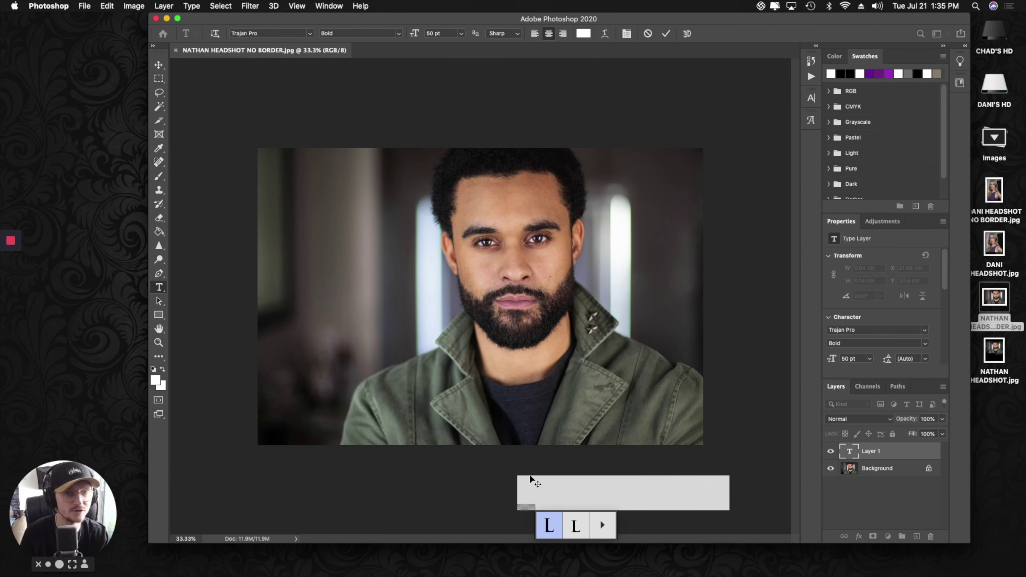
click(430, 471)
click(897, 454)
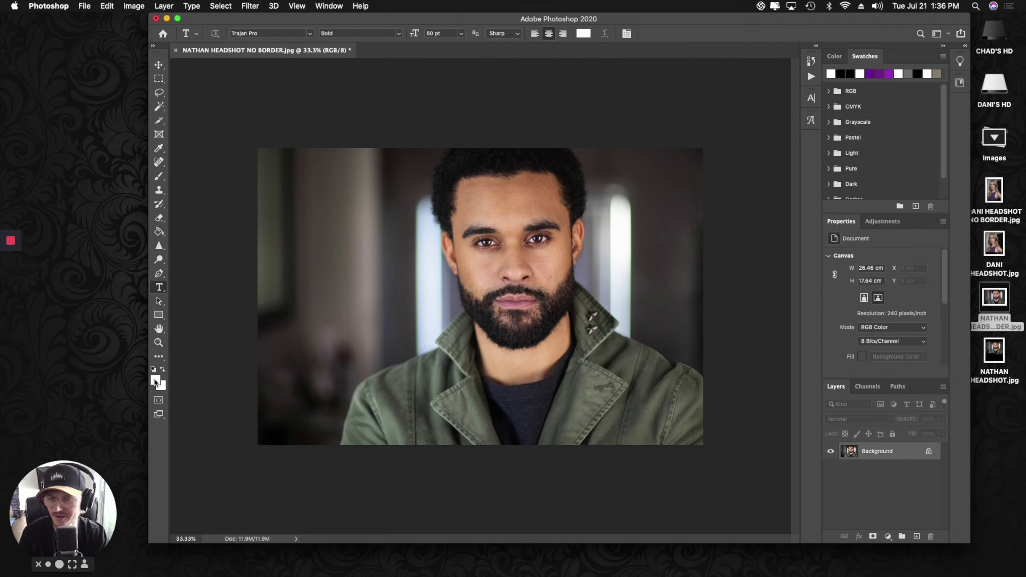
click(573, 414)
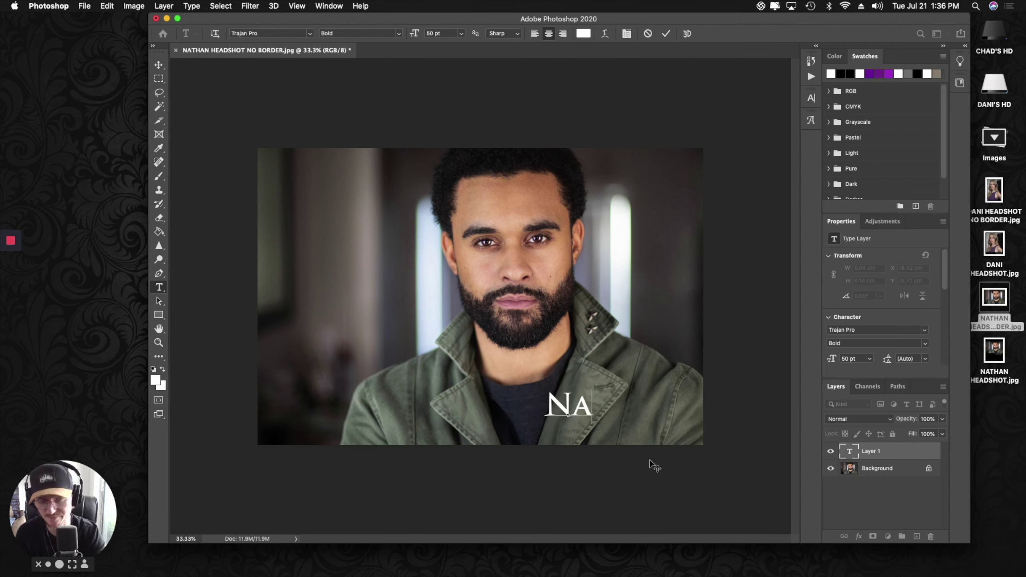
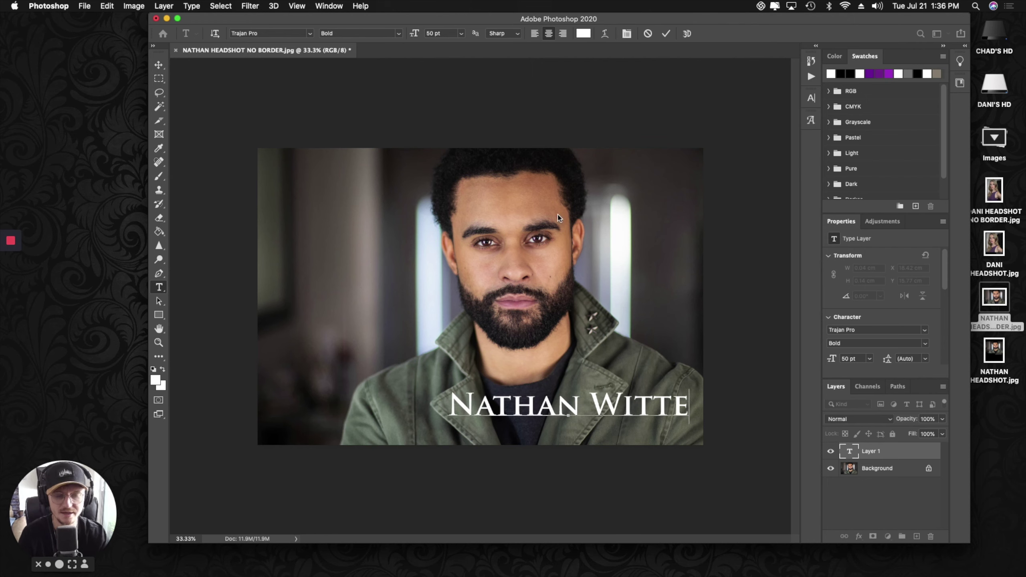
Step: Make the name 36 pt, move it to the lower right, and preview NATHAN HEADSHOT.jpg
click(588, 409)
triple_click(589, 409)
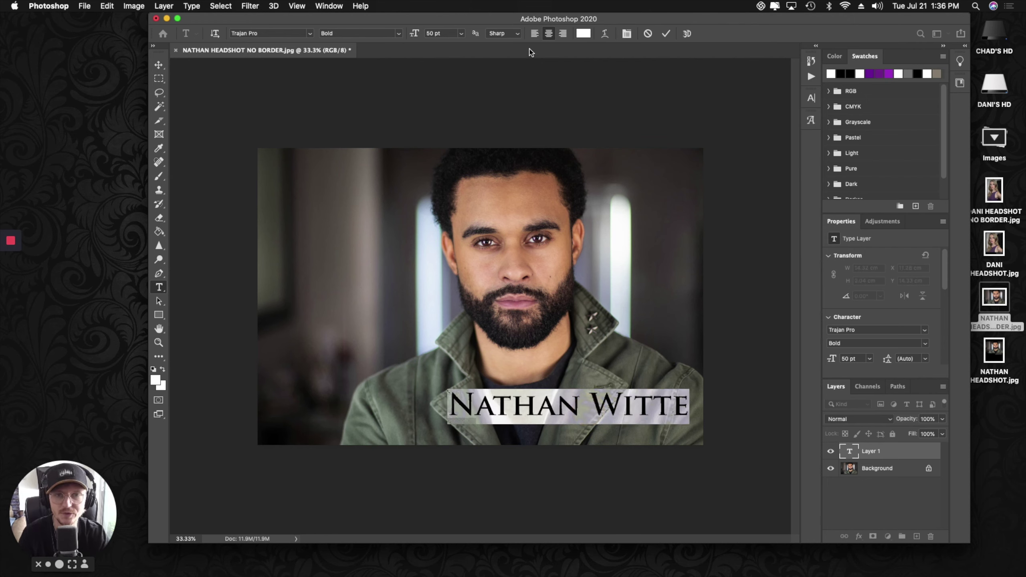
click(461, 34)
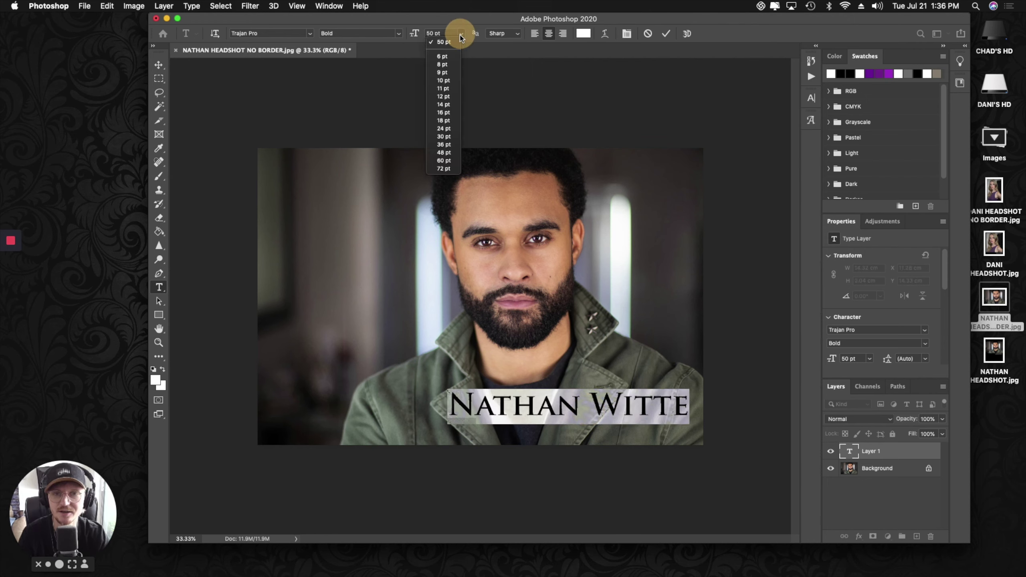
click(443, 145)
click(158, 65)
drag(552, 406, 587, 424)
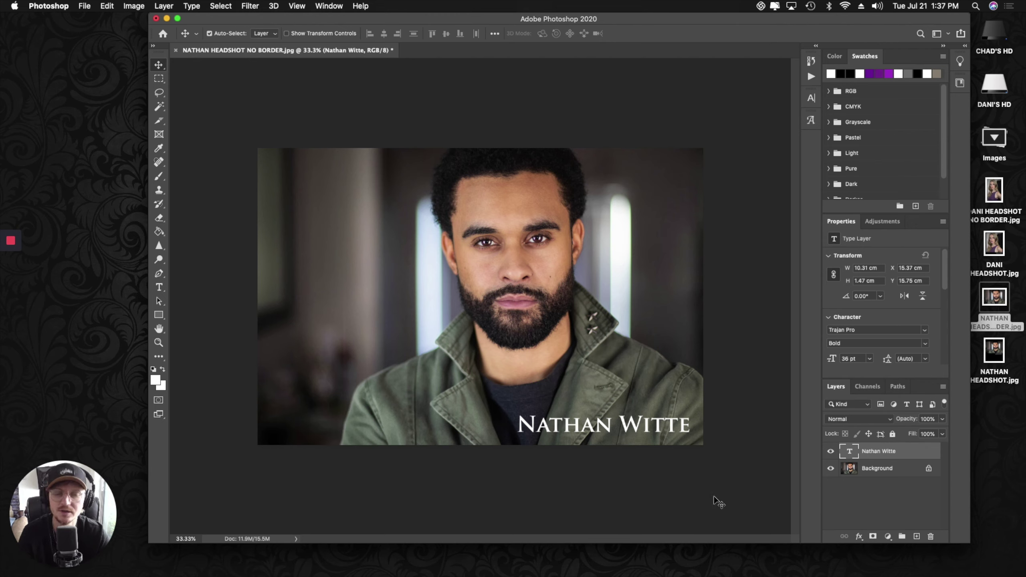
click(995, 350)
key(space)
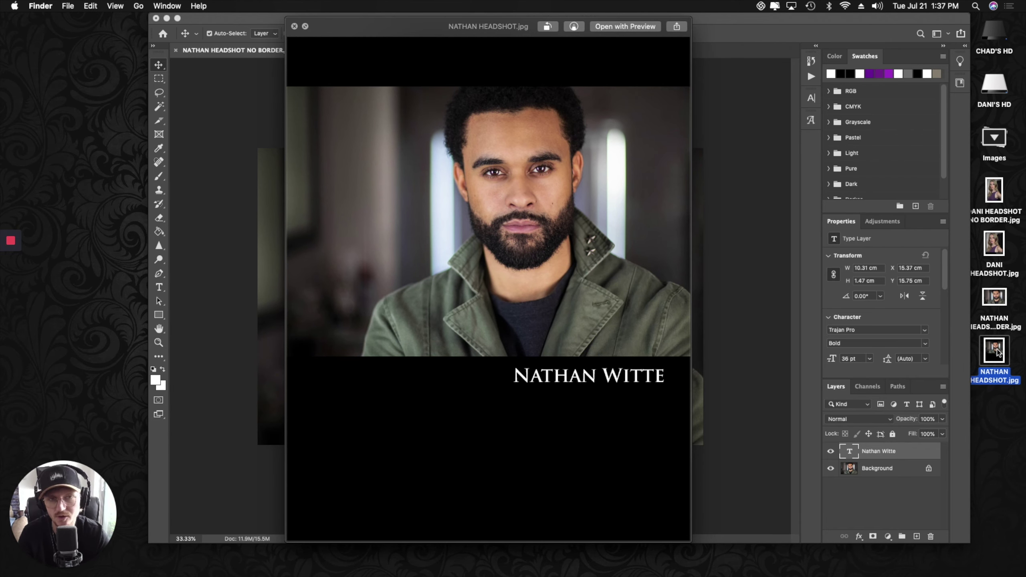
Step: Quick Look NATHAN HEADSHOT.jpg and DANI HEADSHOT.jpg to compare the finished headshots
key(space)
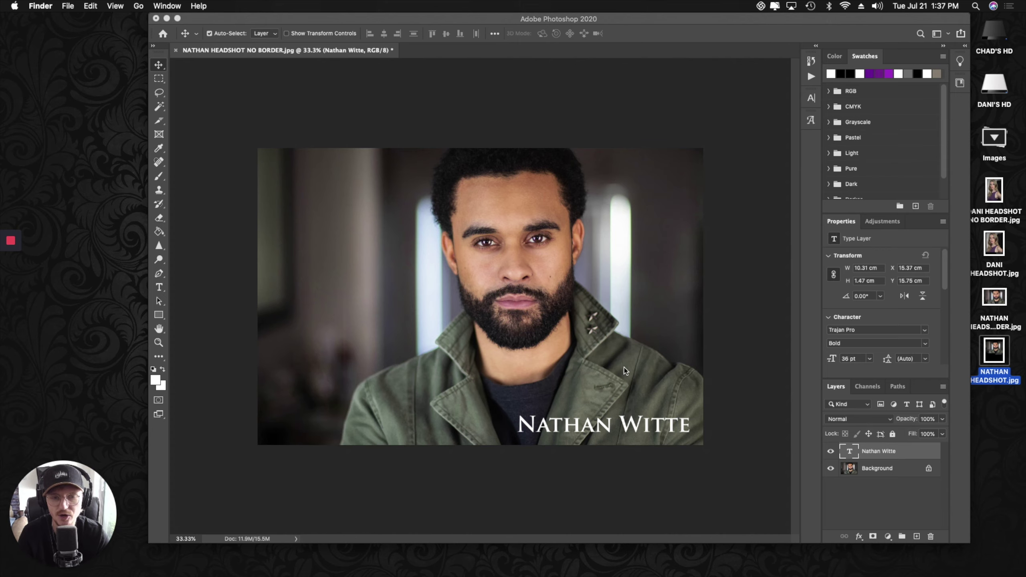
key(space)
key(space)
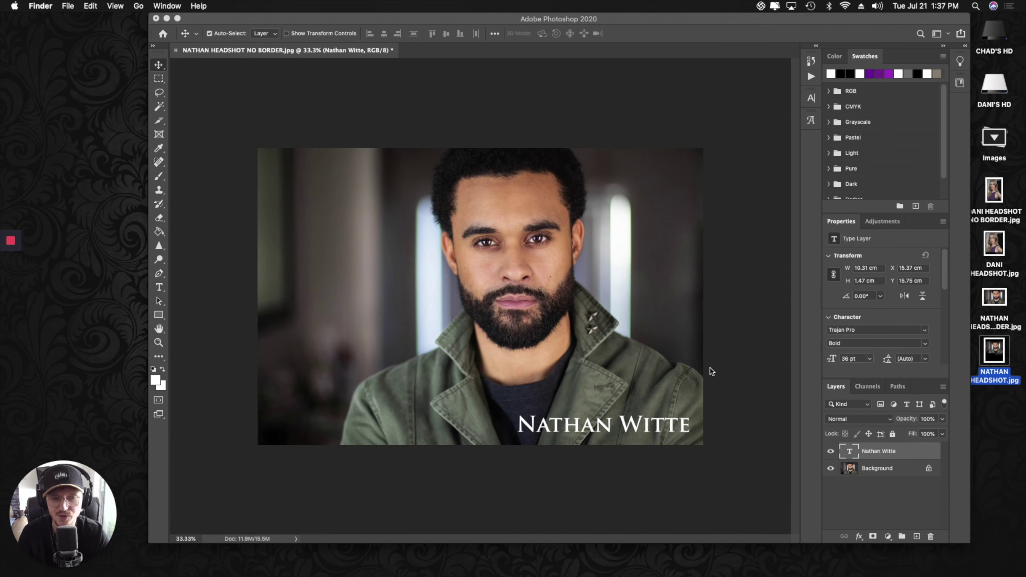
key(space)
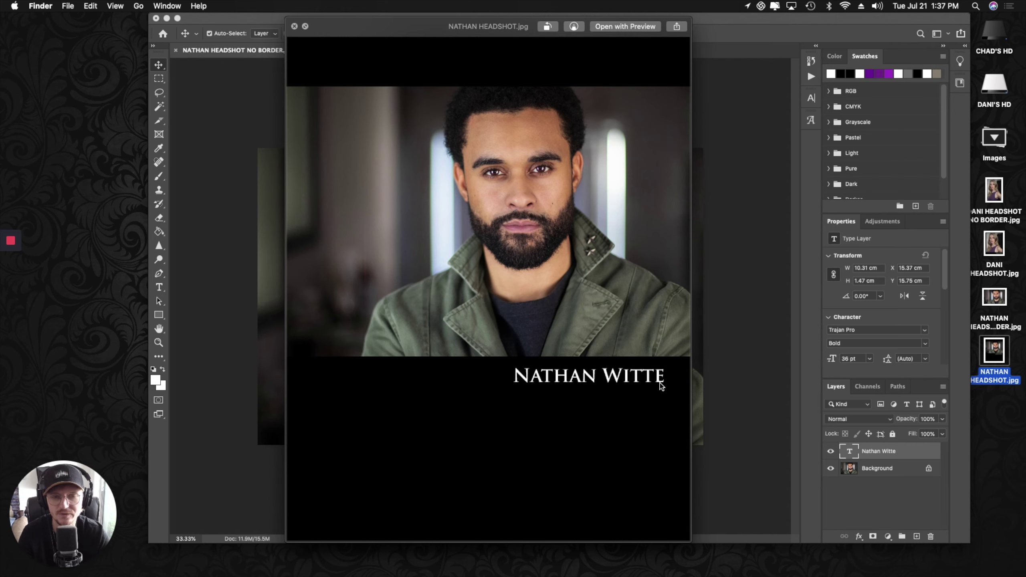
key(space)
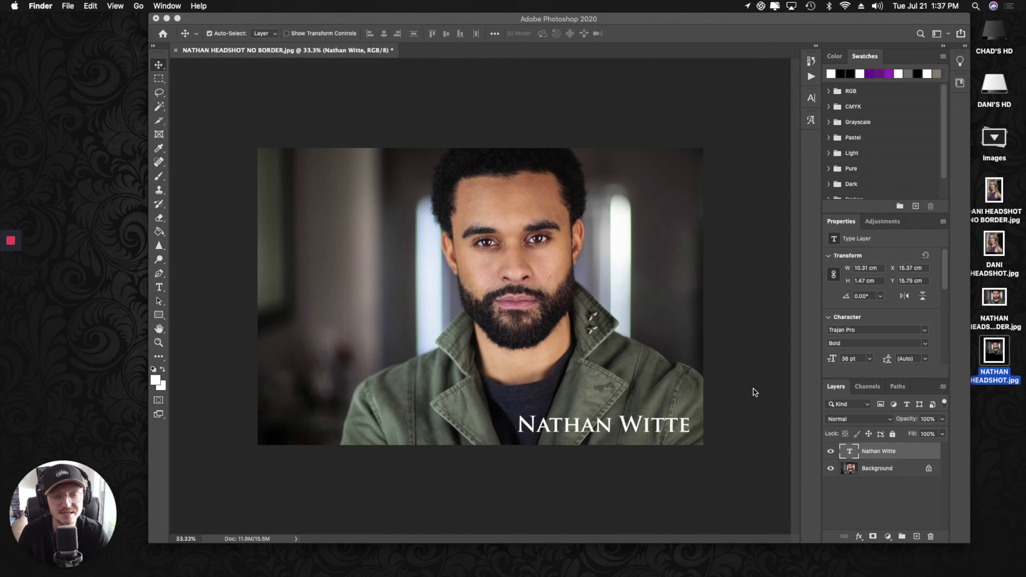
click(994, 247)
key(space)
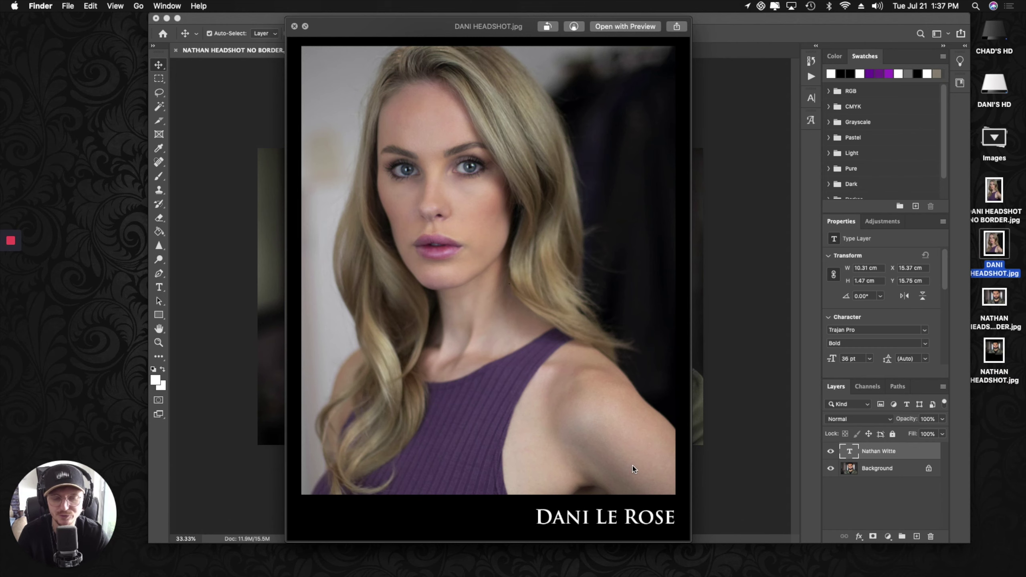
key(space)
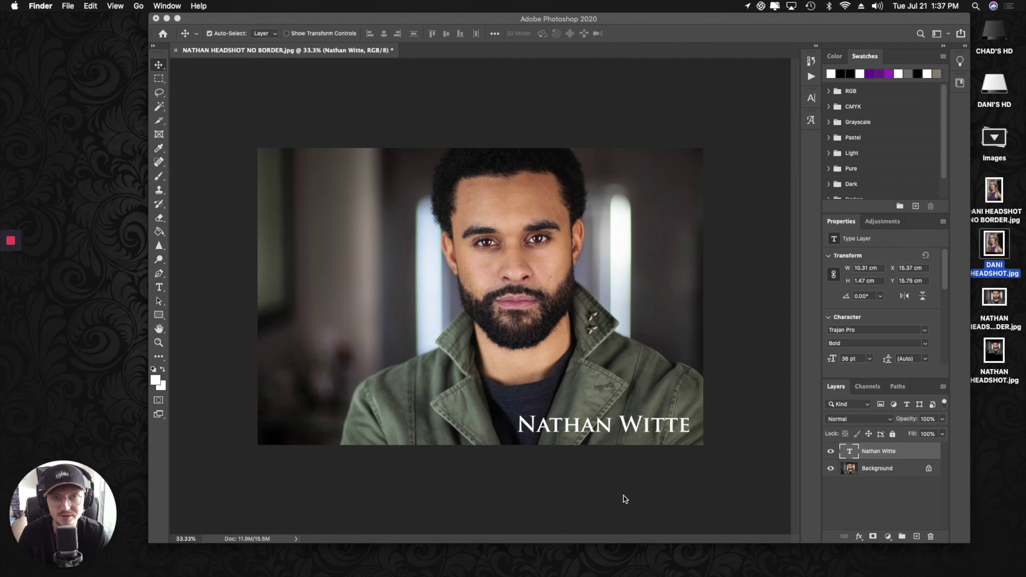
Step: Quit Photoshop, choosing Don't Save for the Nathan edits
click(43, 7)
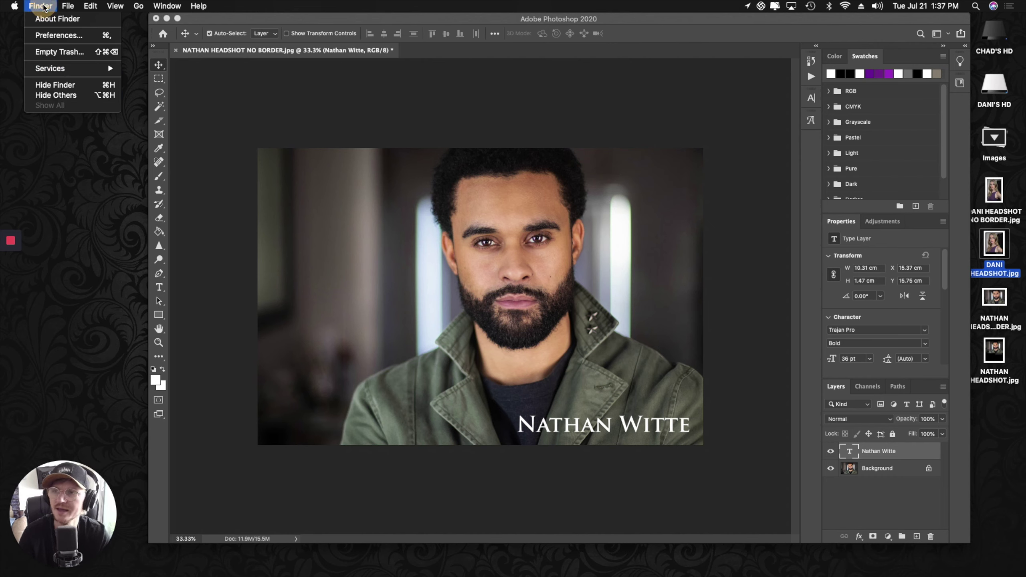
click(229, 31)
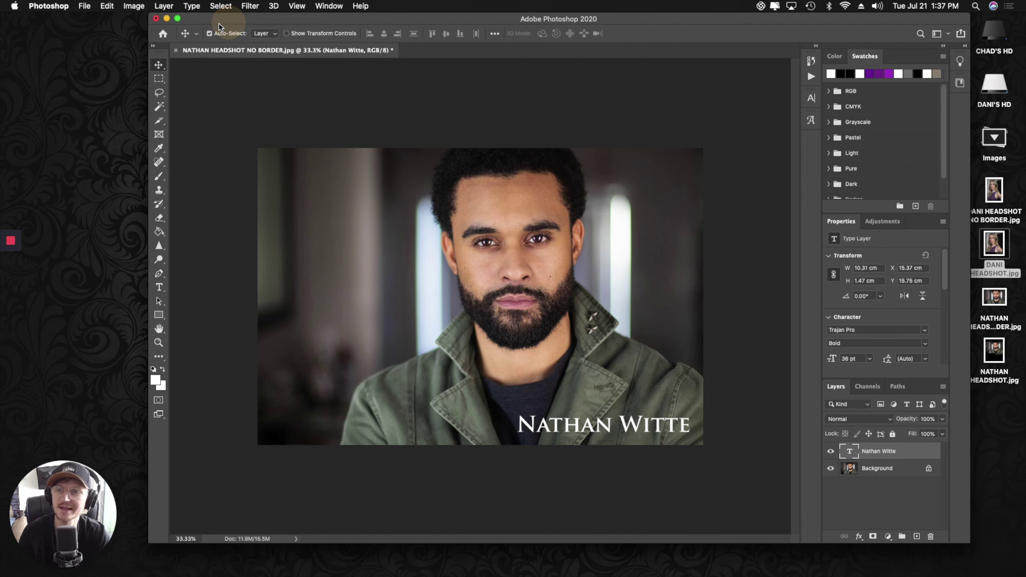
click(48, 7)
click(77, 110)
click(486, 203)
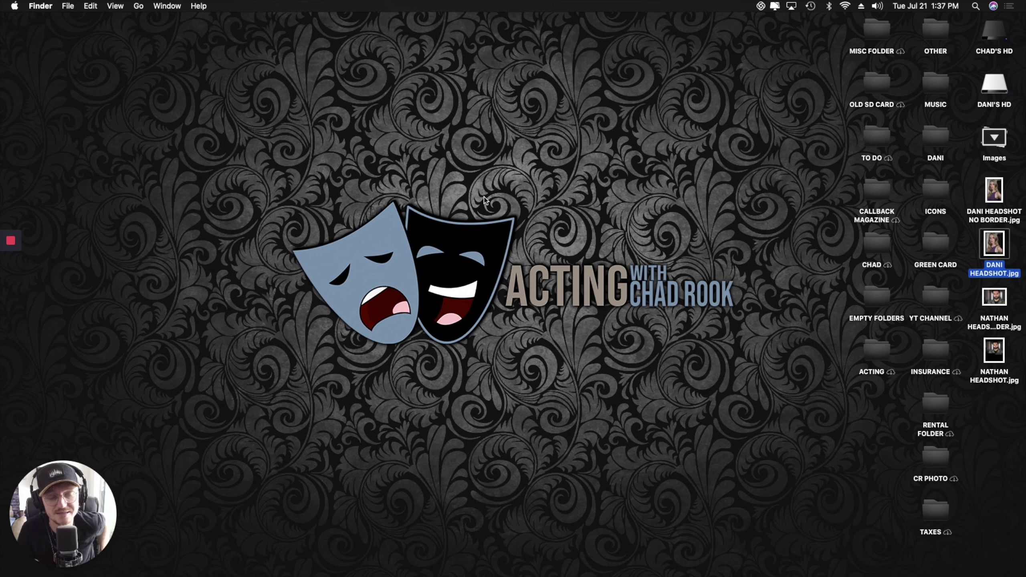